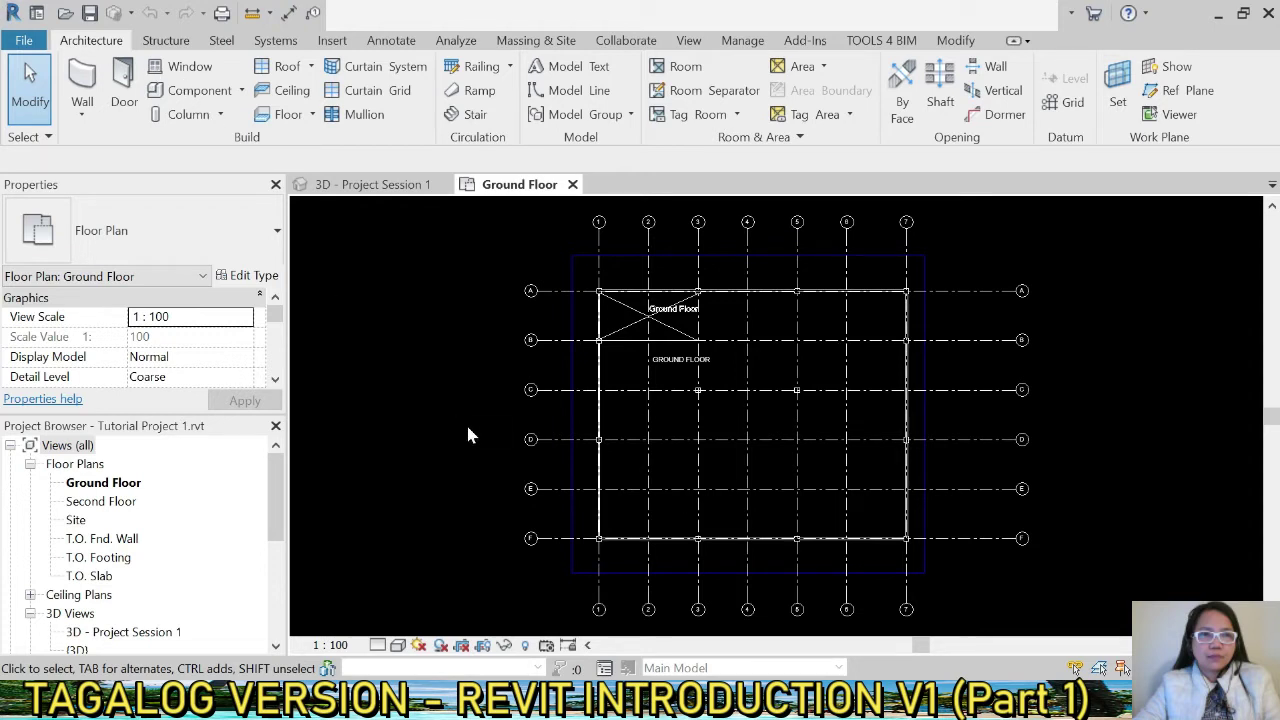
- Open the application window's sizing menu twice and dismiss it without changes
left_click(16, 12)
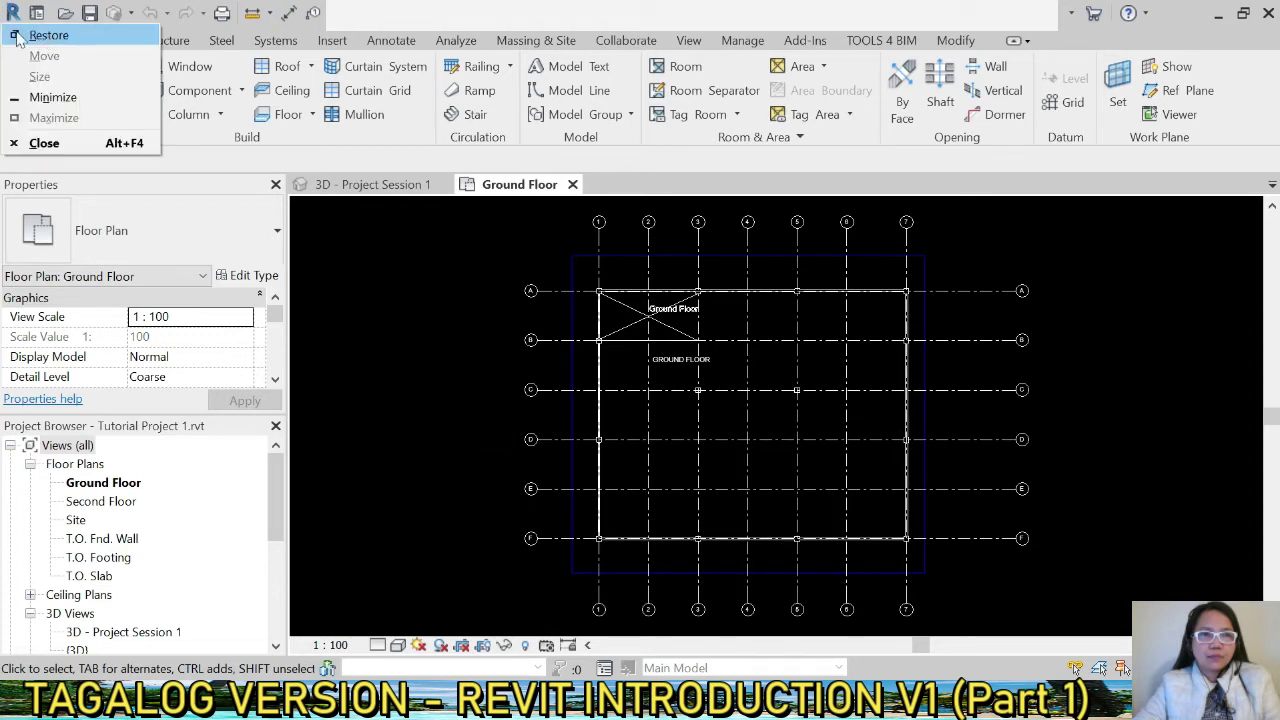
left_click(460, 295)
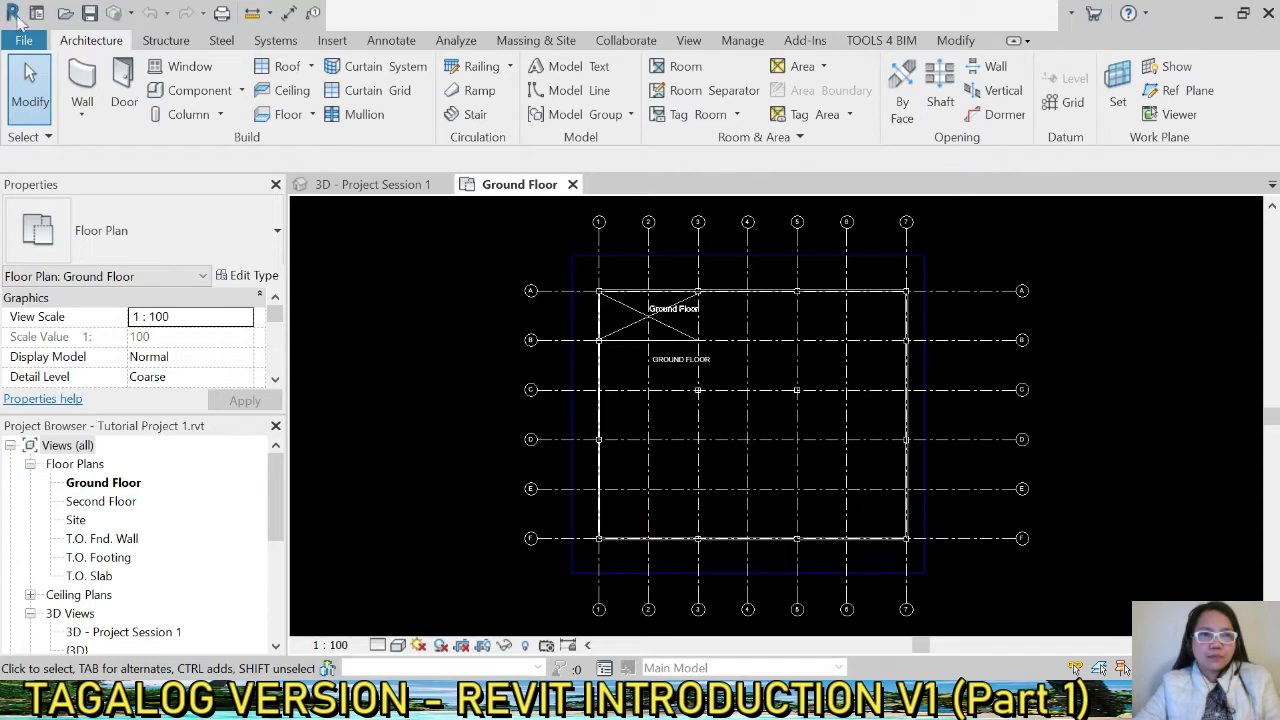
left_click(12, 14)
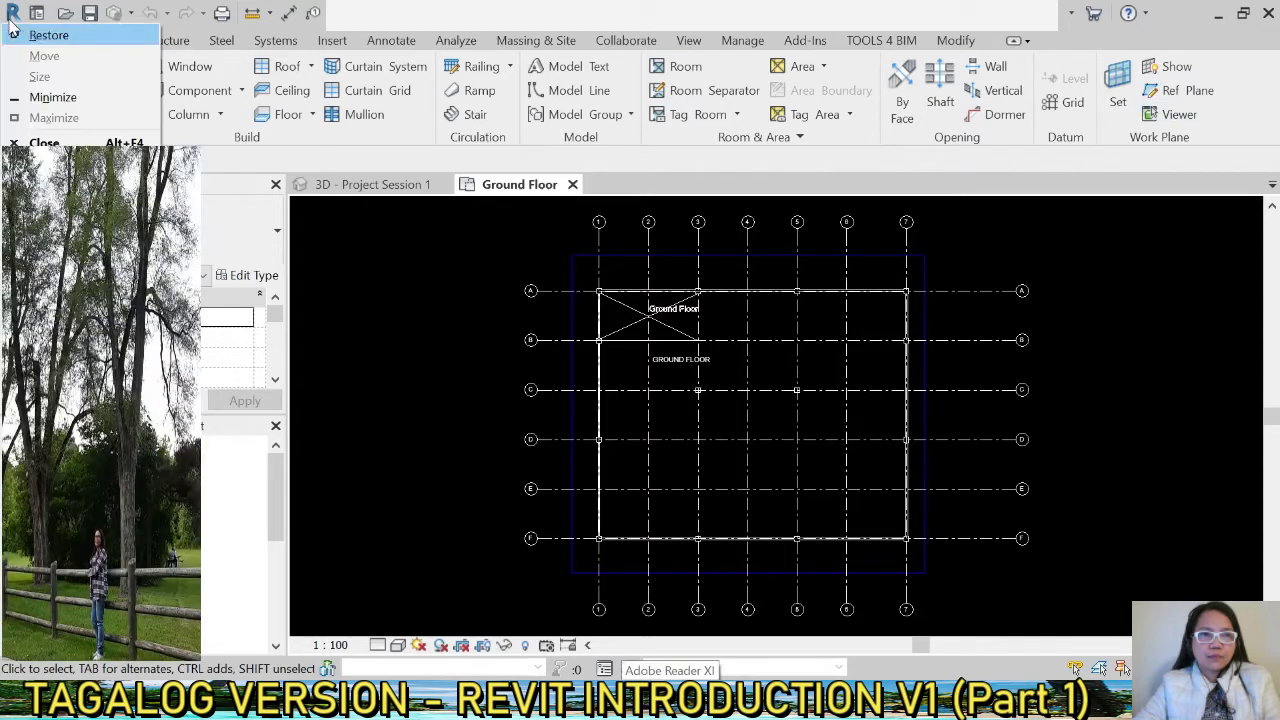
left_click(458, 435)
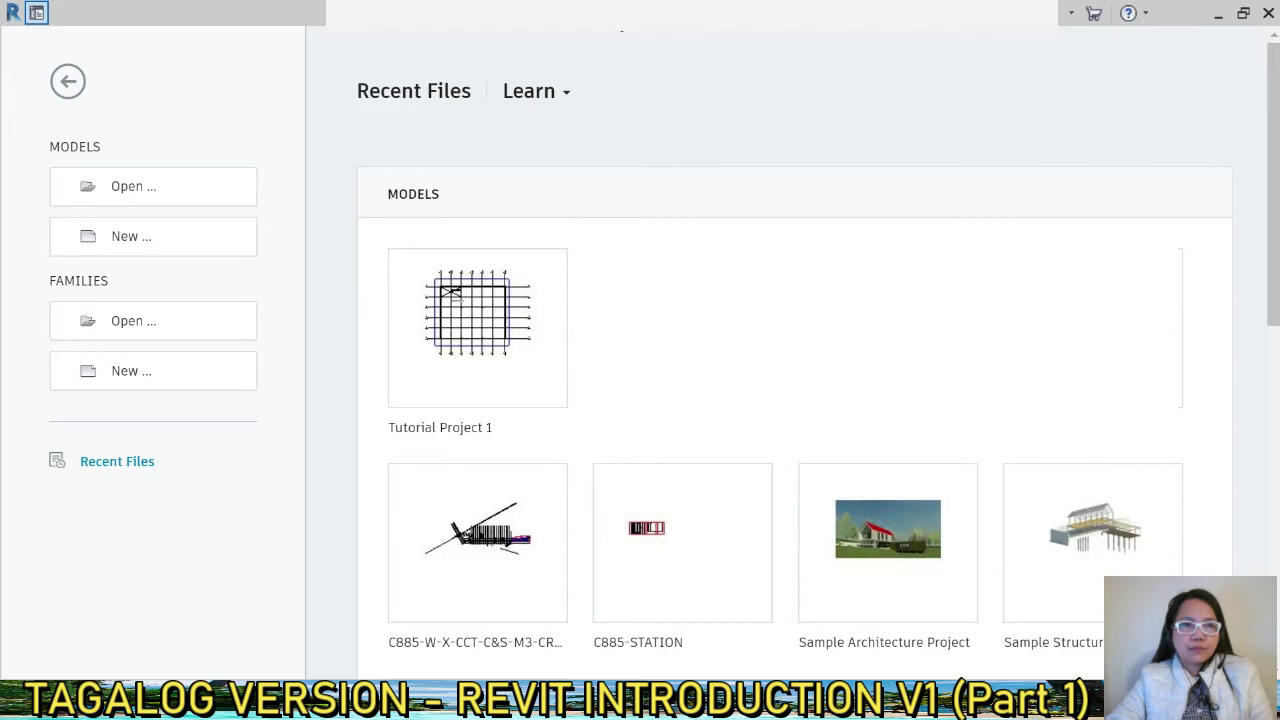
- Scroll through the Recent Files page's Models and Families thumbnails
scroll(614, 60, "down", 1)
scroll(614, 63, "down", 1)
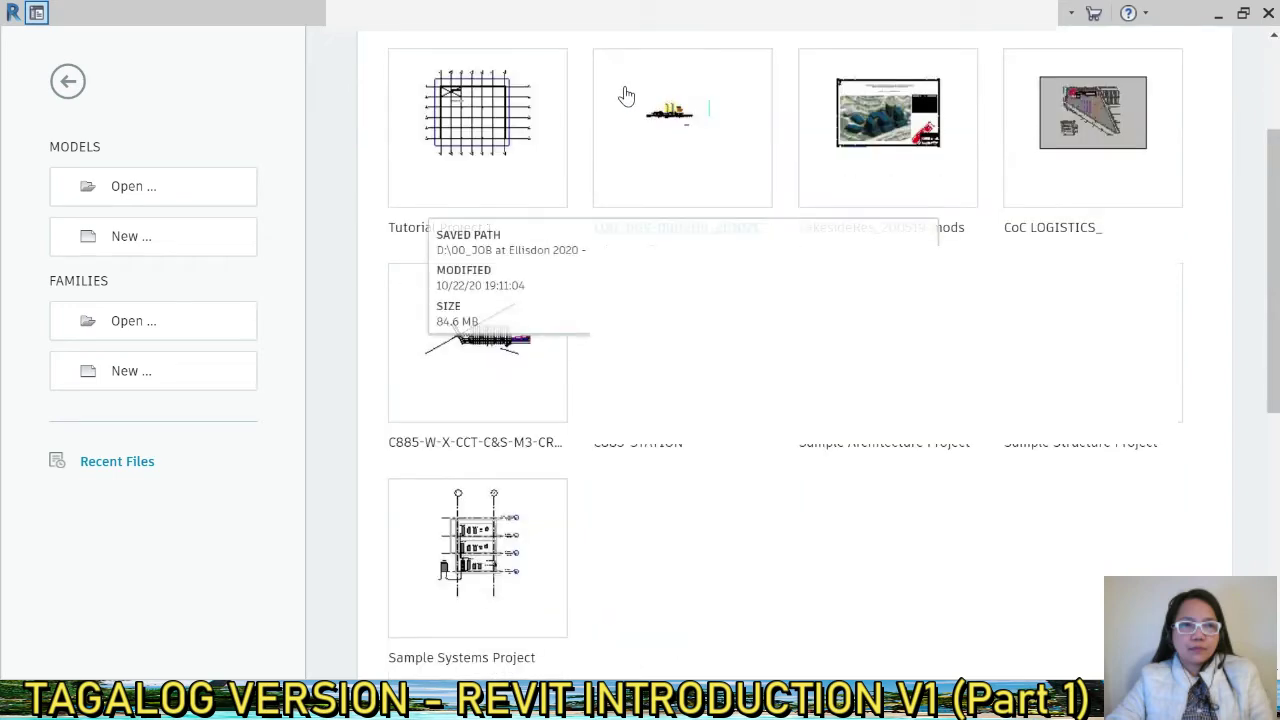
scroll(623, 94, "down", 2)
scroll(640, 177, "down", 1)
scroll(672, 232, "down", 2)
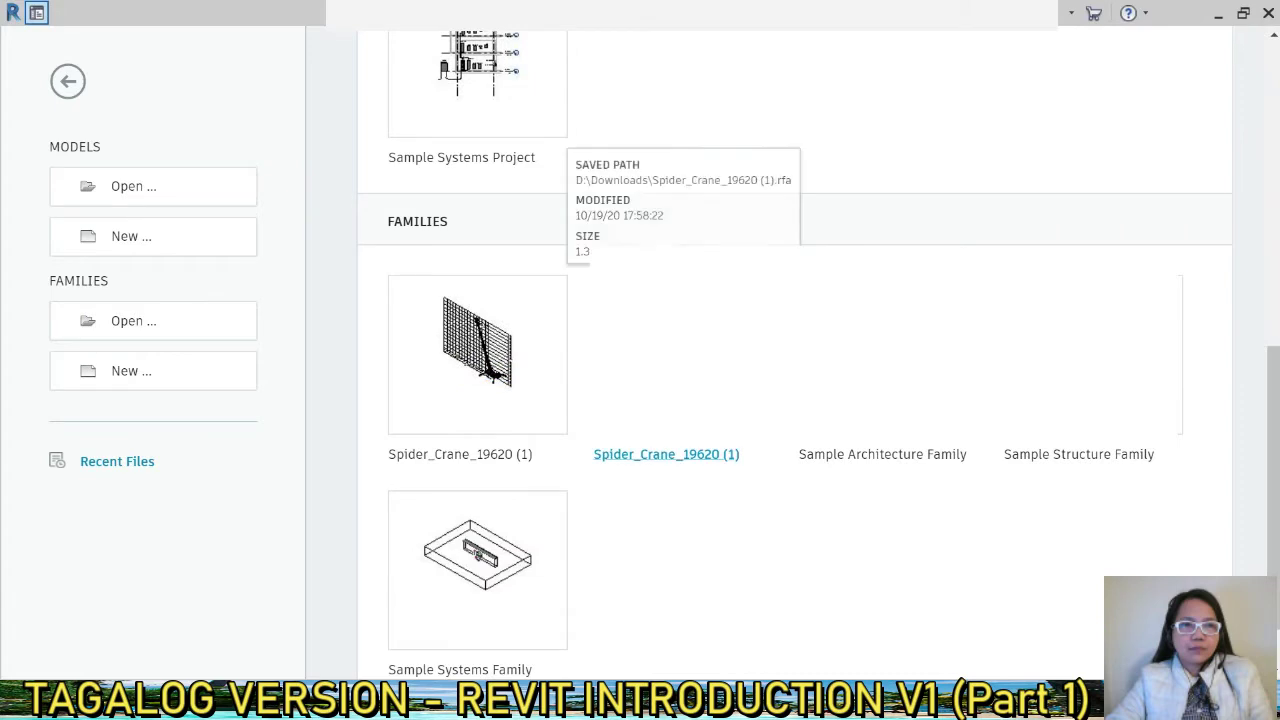
scroll(672, 220, "up", 3)
scroll(672, 216, "up", 3)
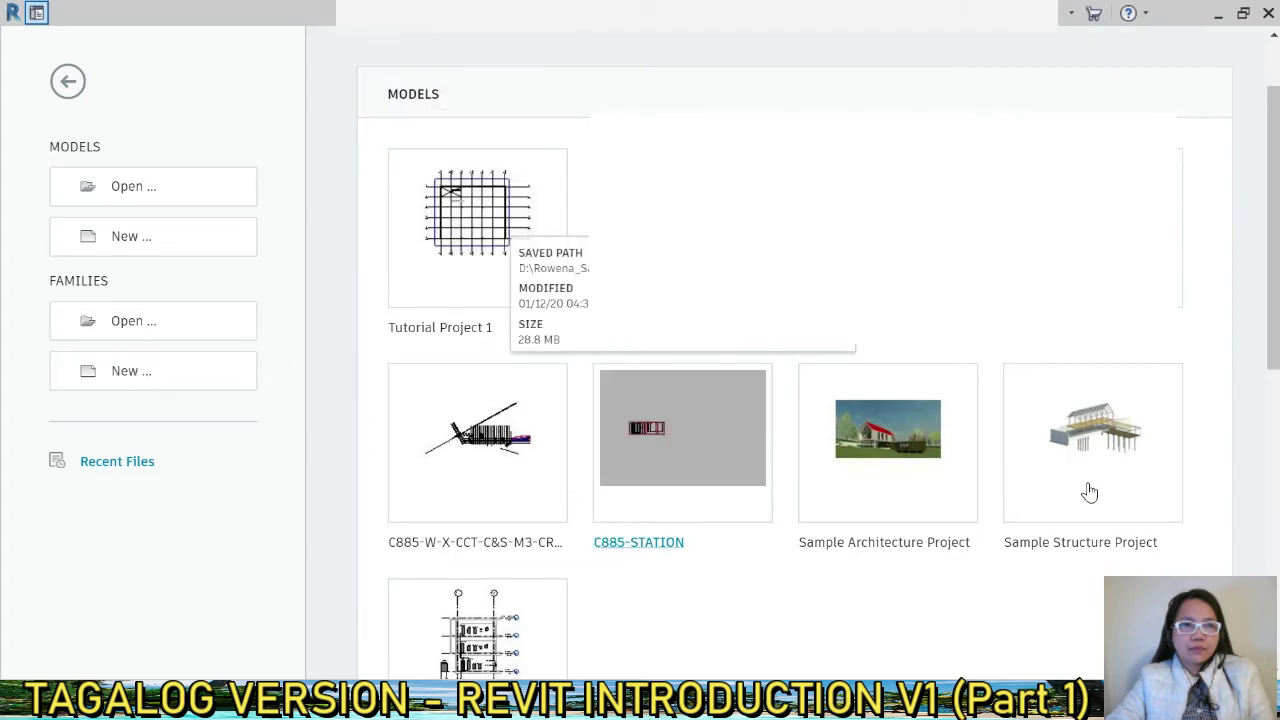
scroll(668, 440, "down", 5)
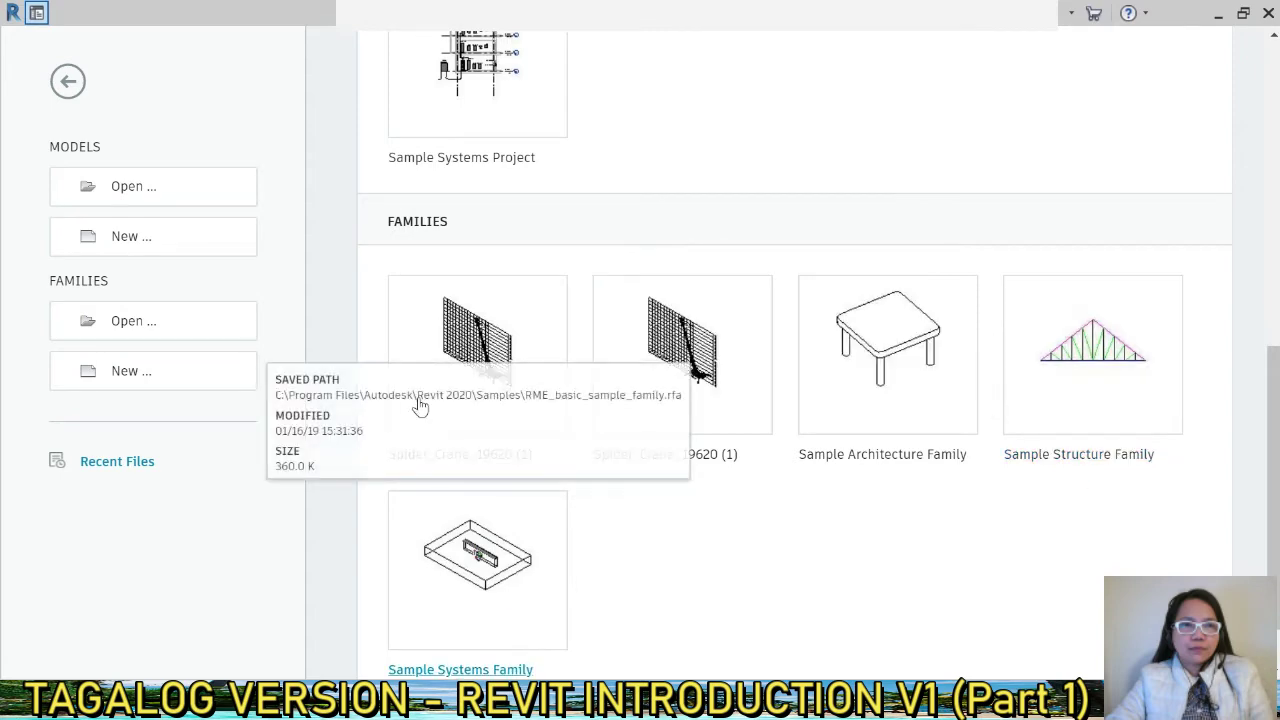
scroll(438, 400, "up", 1)
scroll(440, 398, "up", 1)
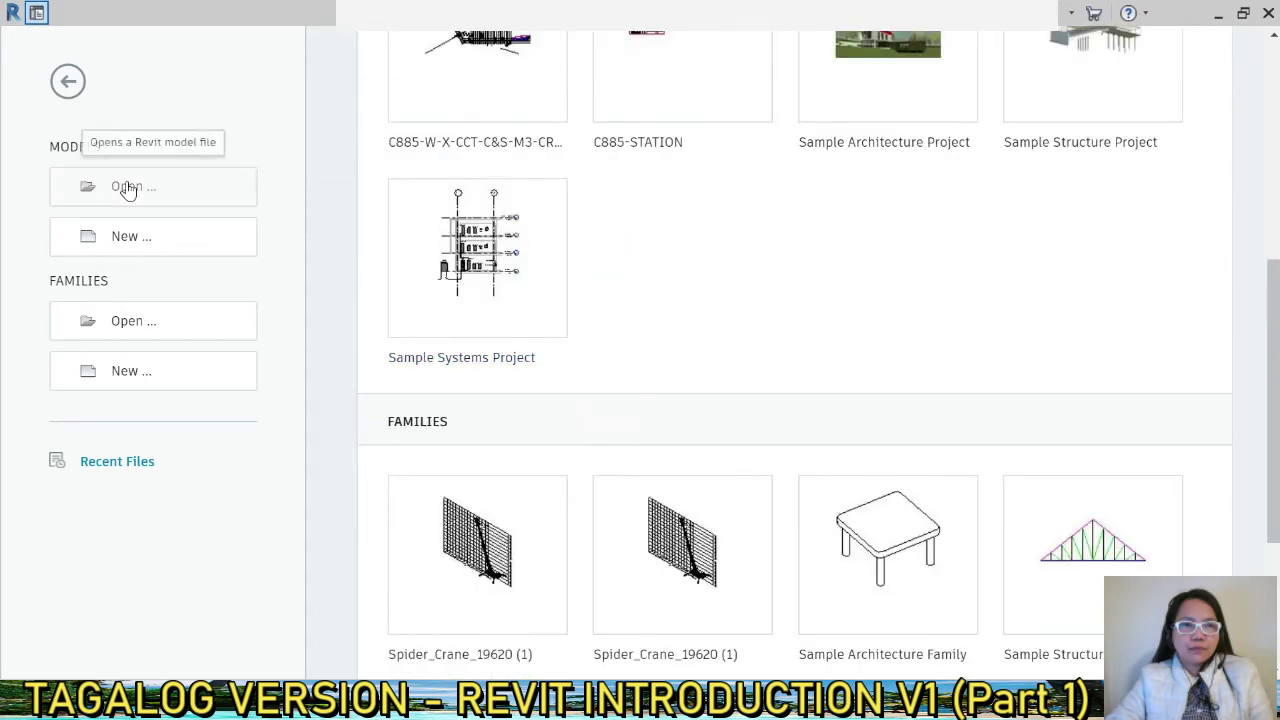
scroll(643, 300, "up", 2)
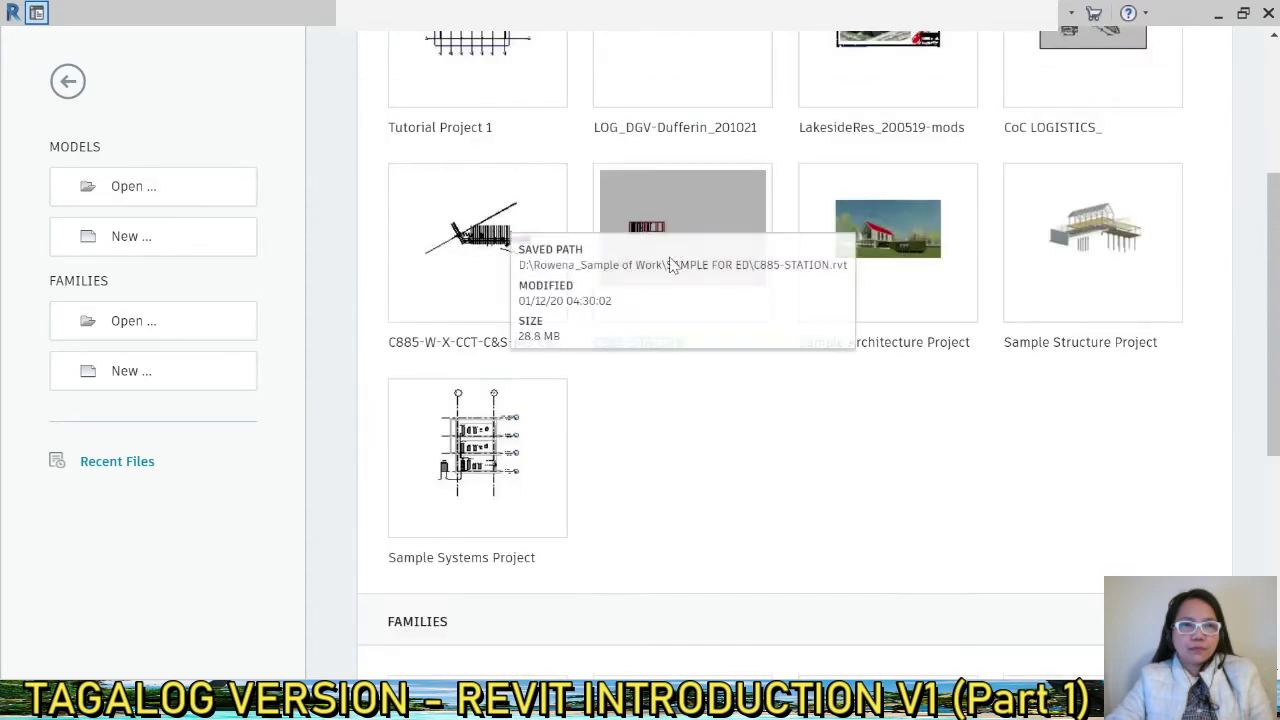
scroll(643, 300, "up", 1)
scroll(643, 420, "up", 1)
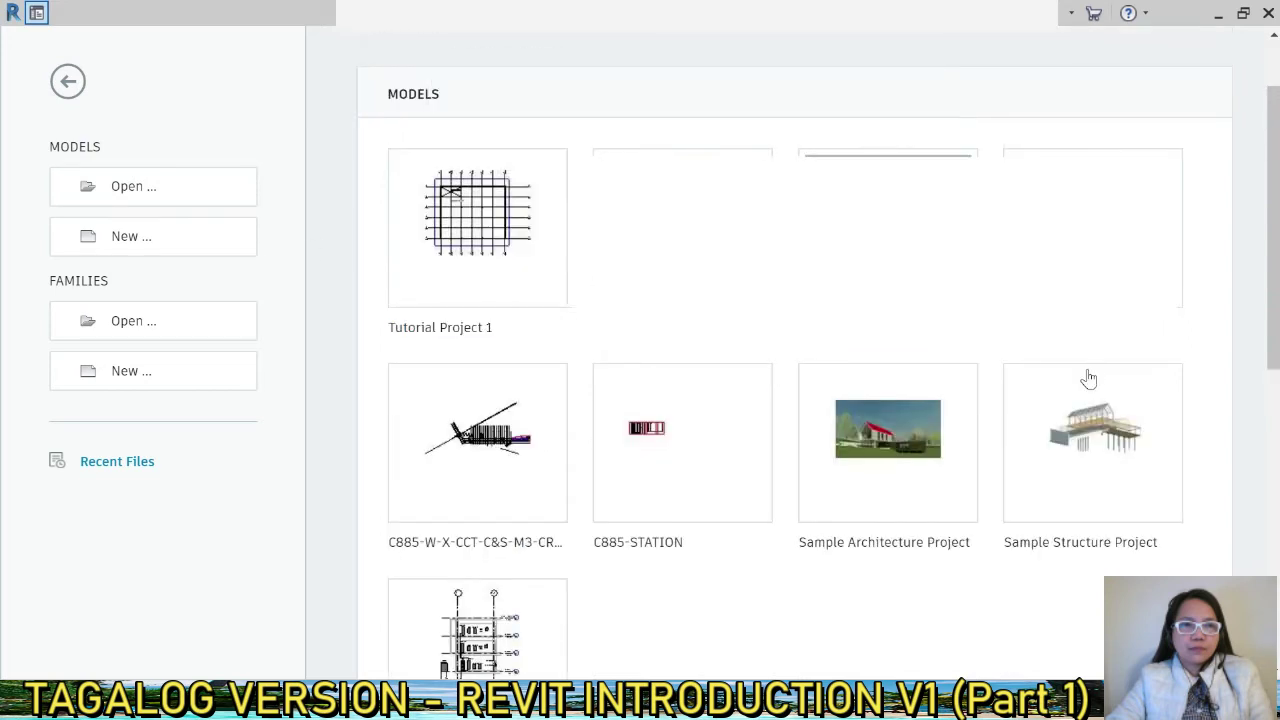
- Create a new Project using the Construction Template
left_click(115, 240)
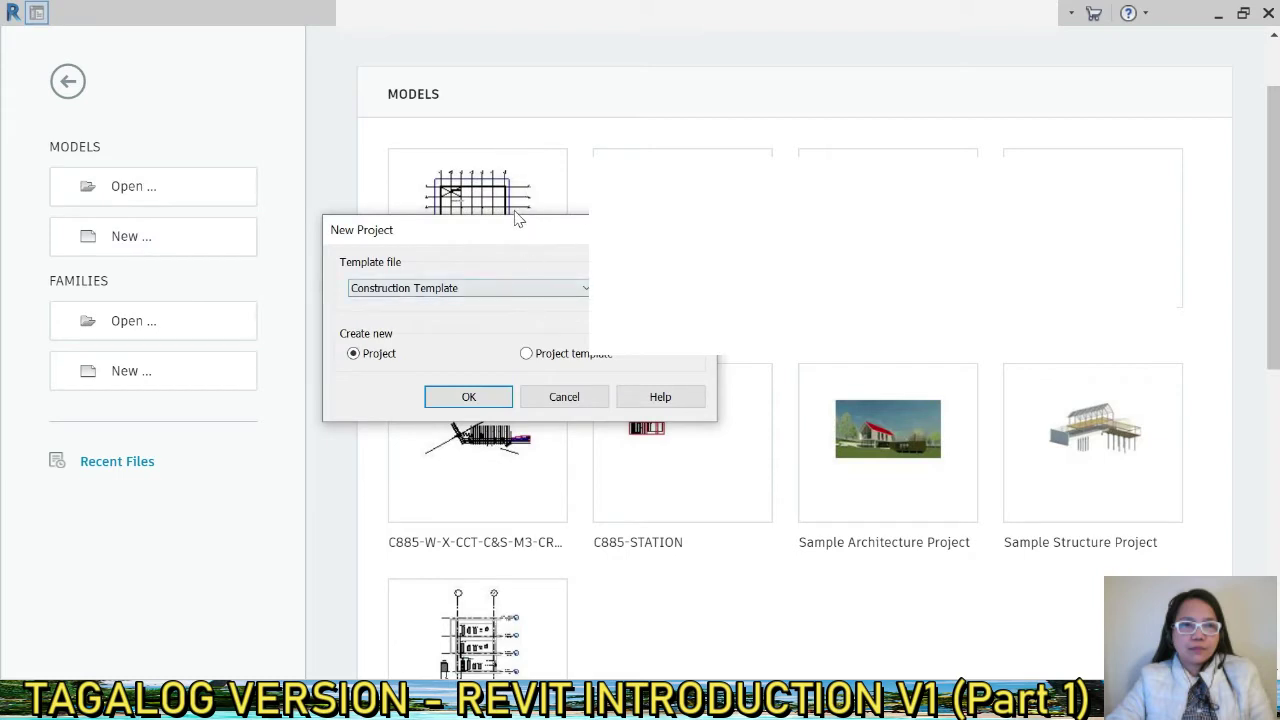
left_click(585, 288)
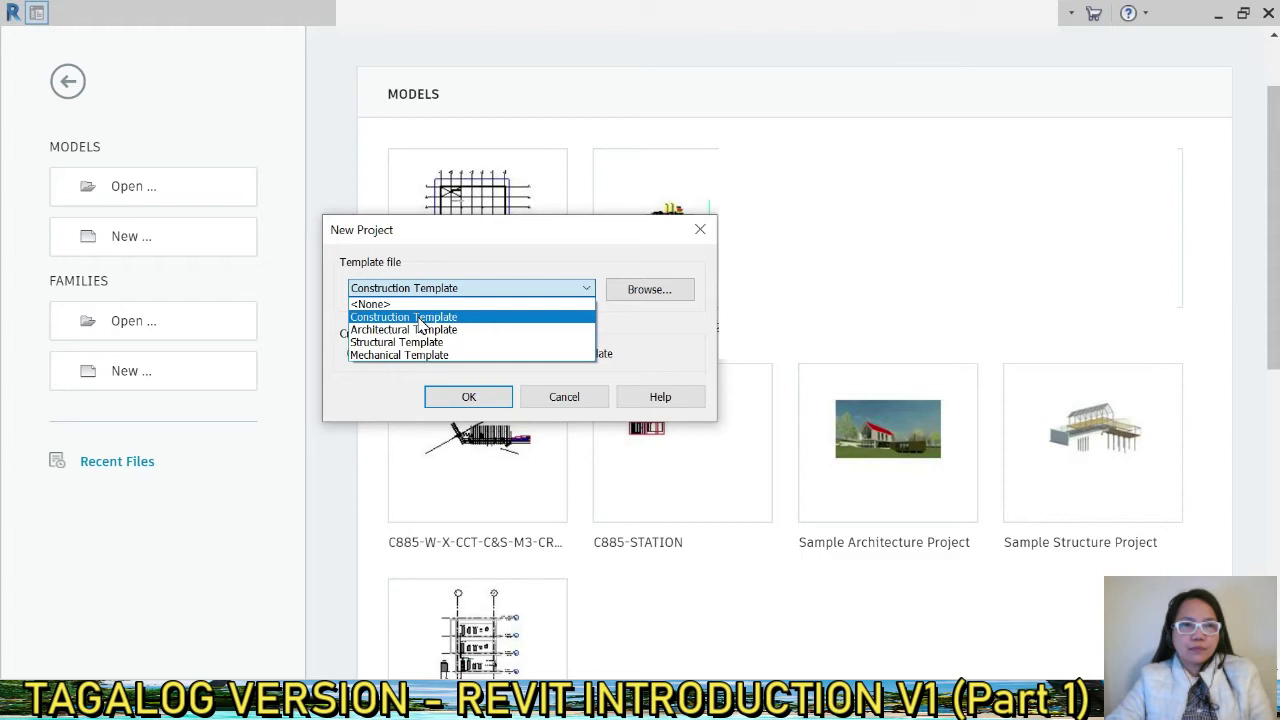
left_click(419, 320)
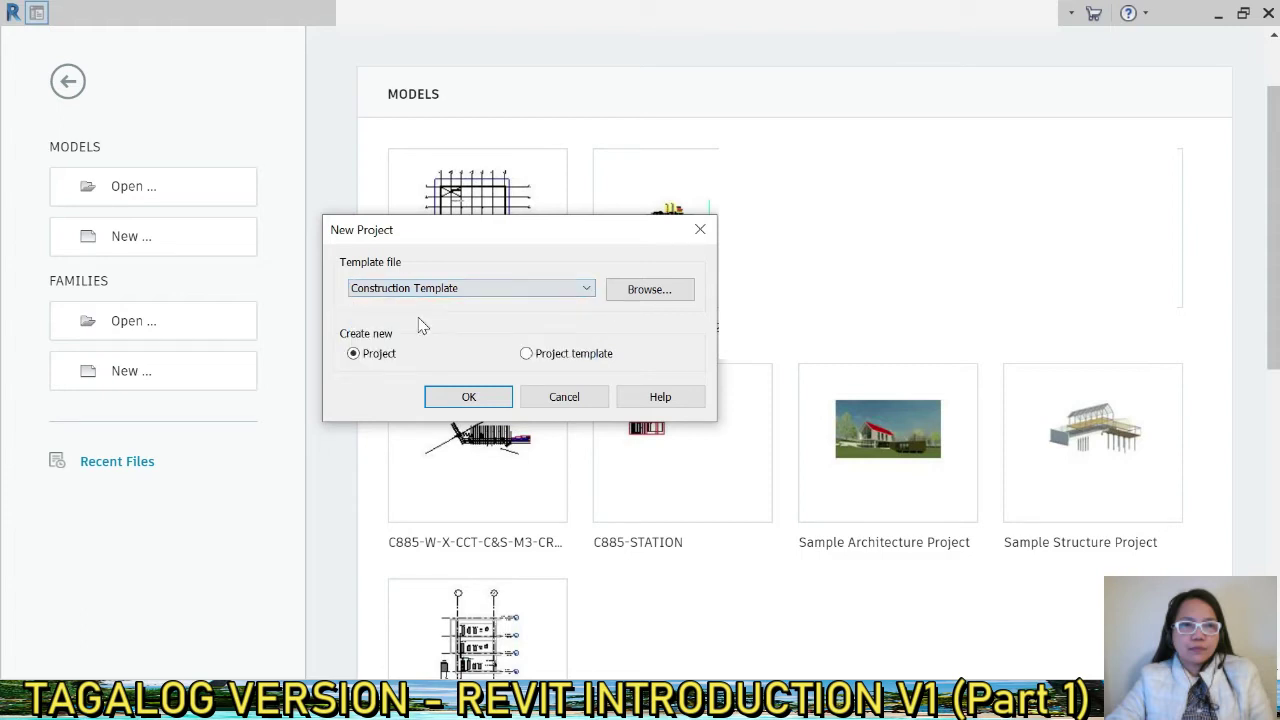
left_click(472, 397)
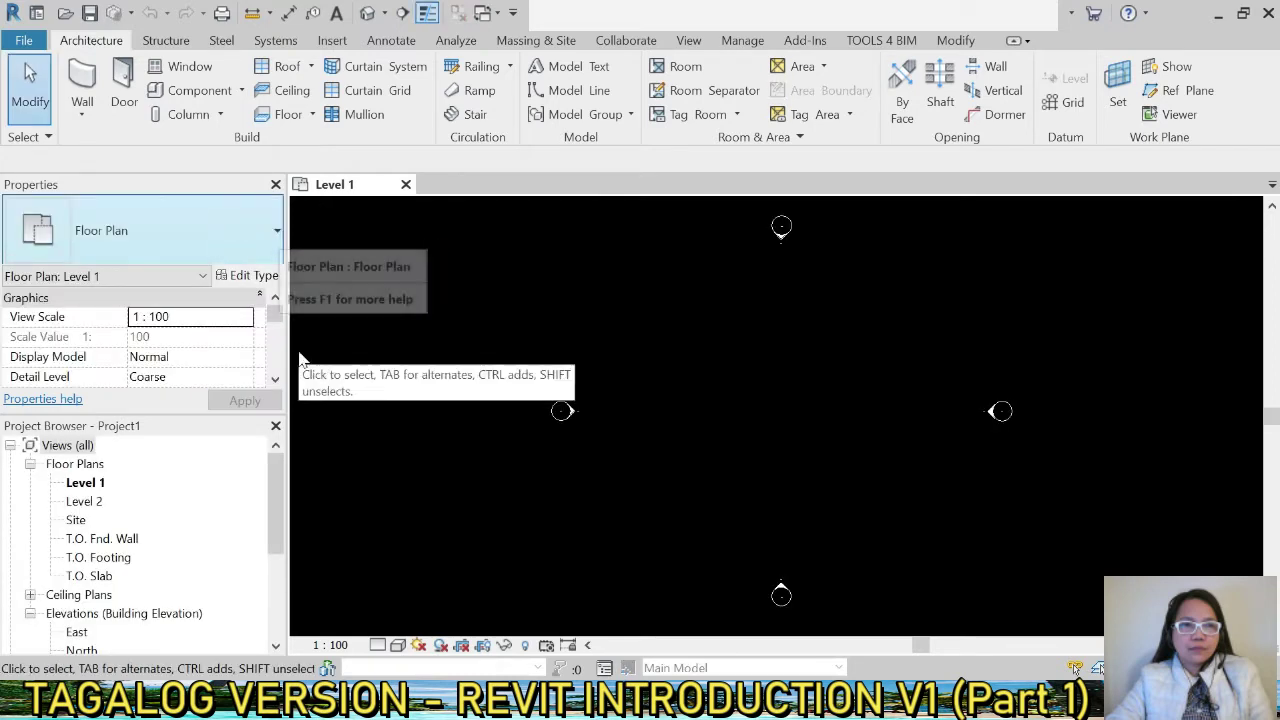
left_click_drag(770, 232, 643, 231)
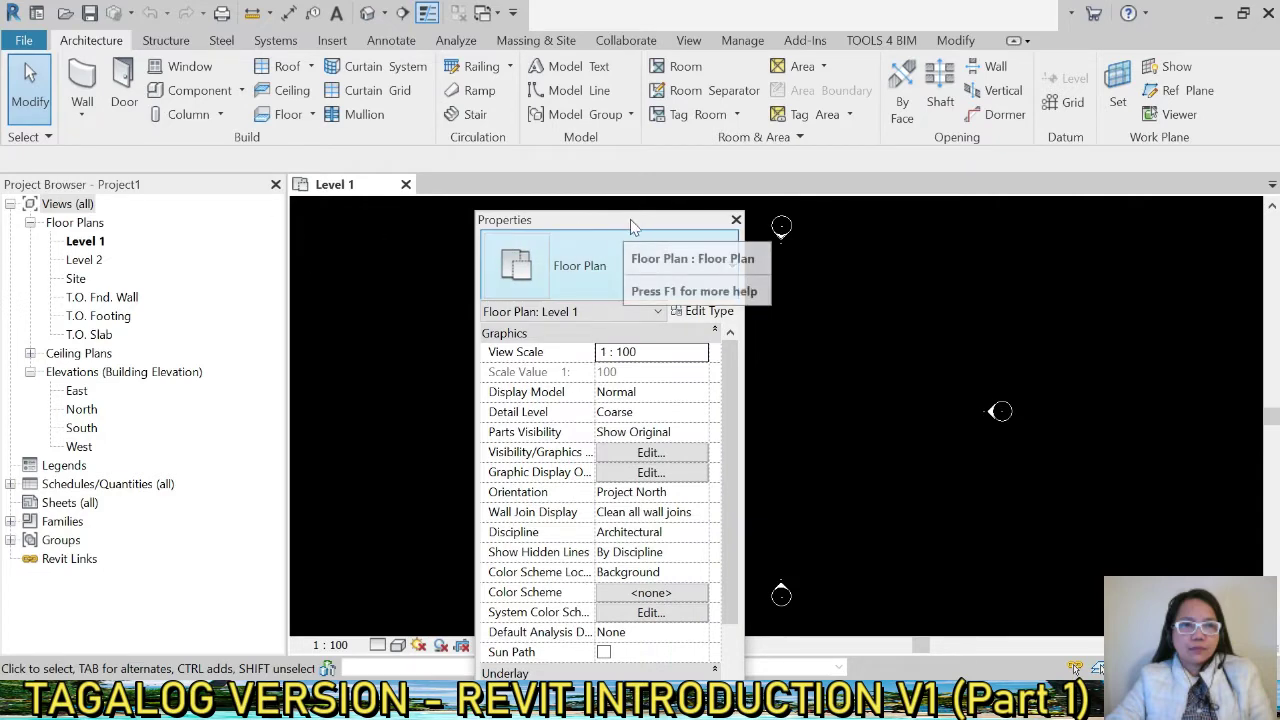
left_click_drag(630, 219, 170, 197)
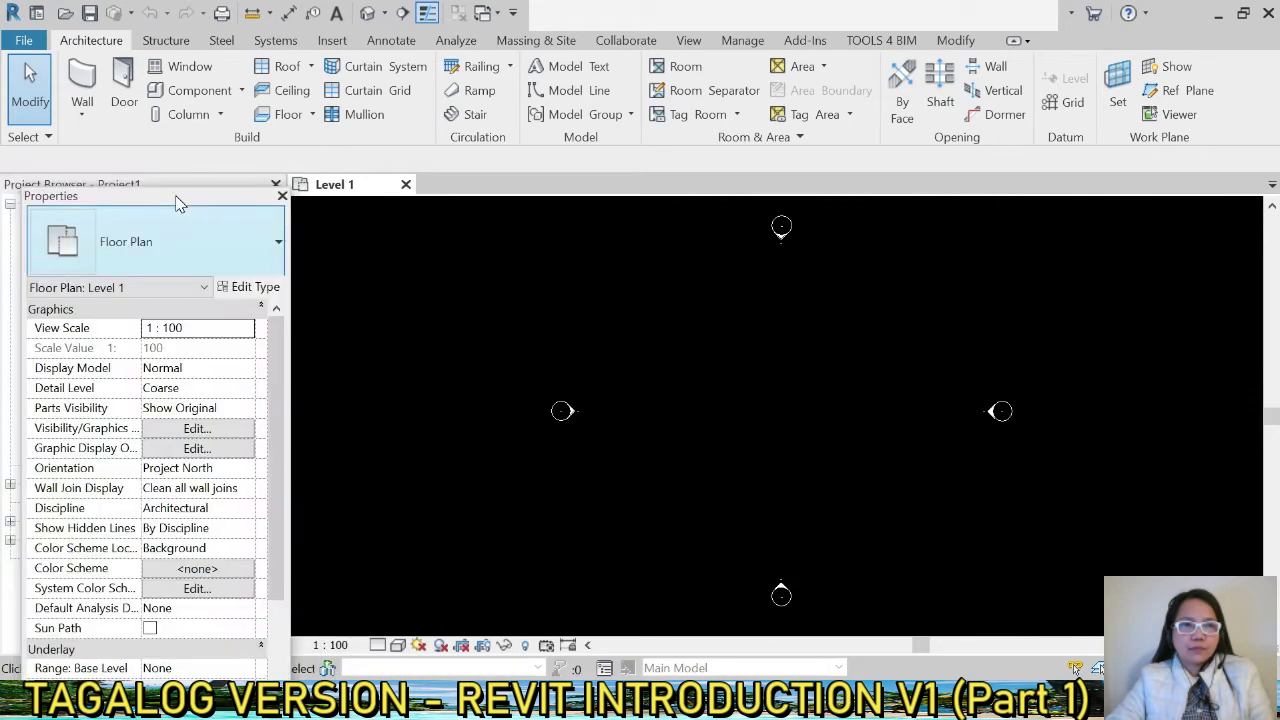
mouse_move(170, 197)
left_mouse_down()
mouse_move(197, 201)
mouse_move(172, 200)
left_mouse_up()
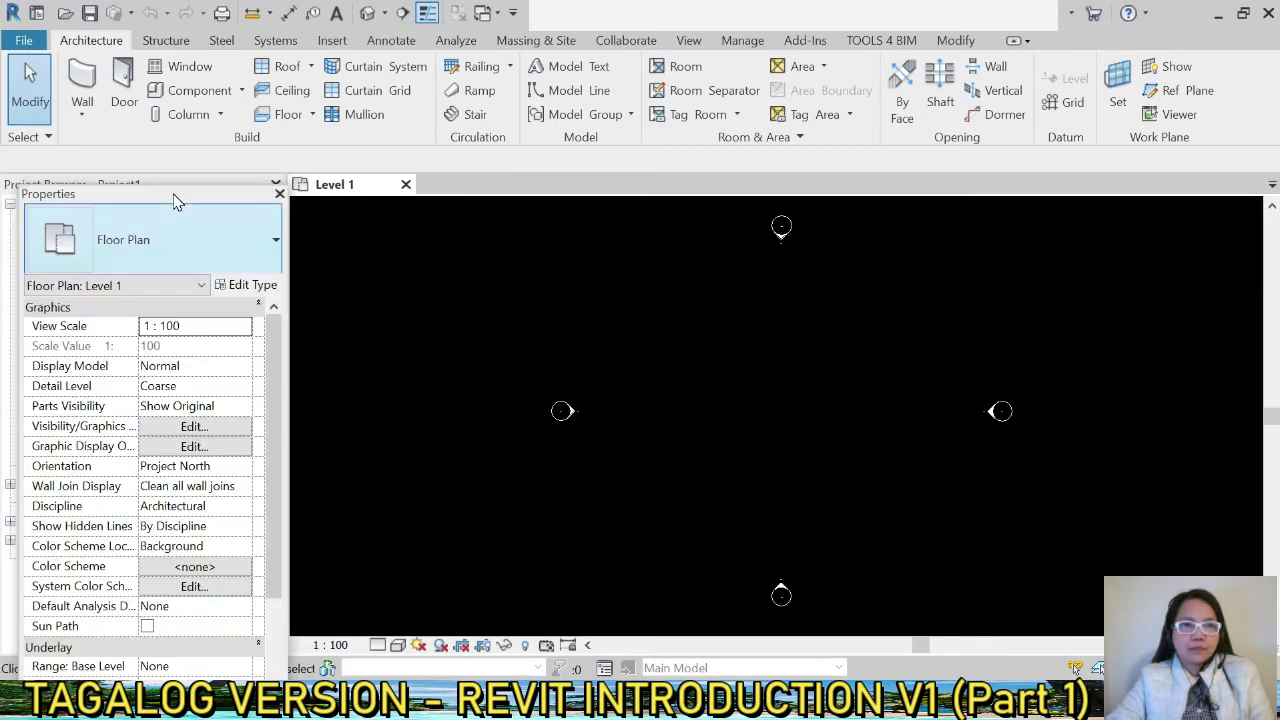
left_click_drag(172, 200, 252, 206)
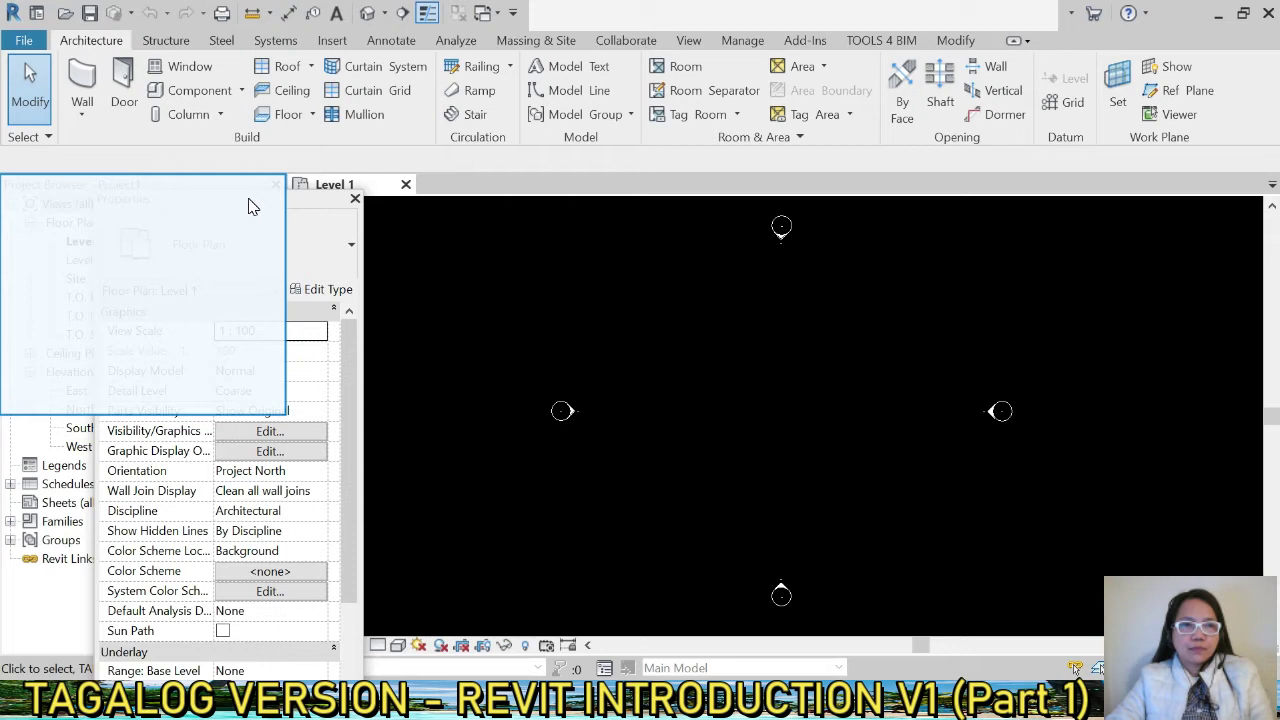
left_click_drag(252, 206, 250, 204)
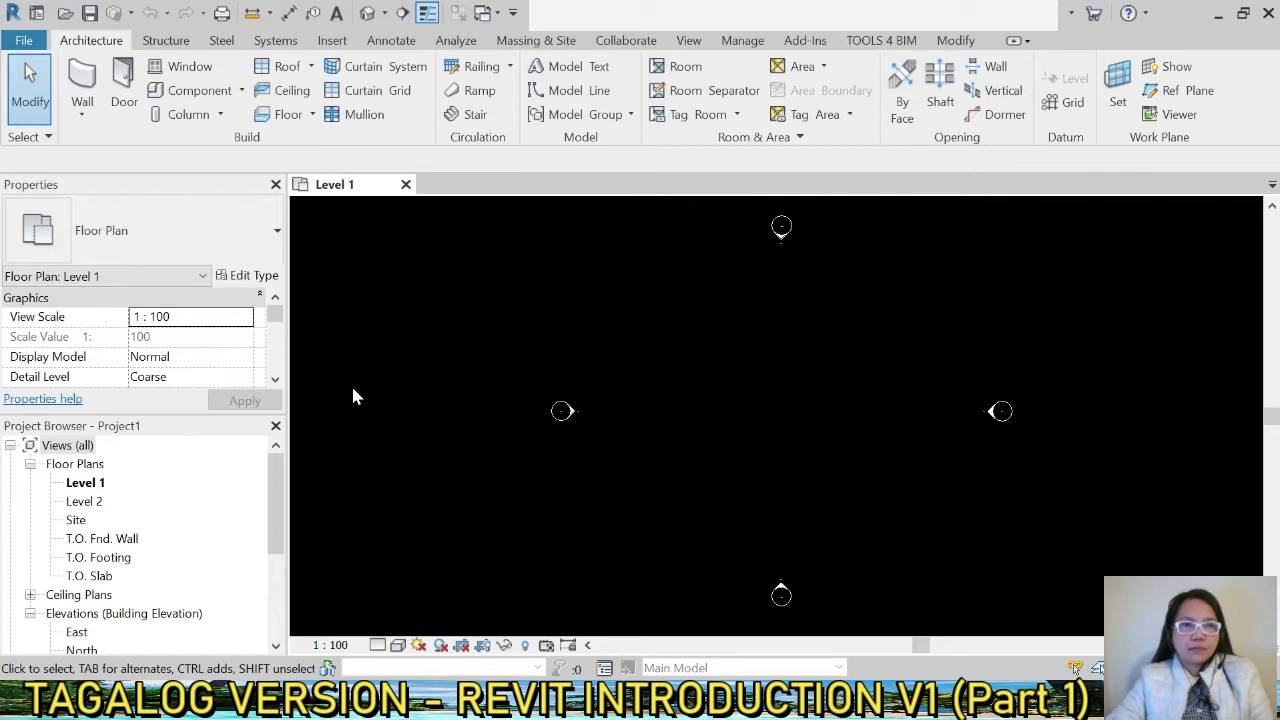
- Close the Properties palette and Project Browser, then restore both from View > User Interface
left_click(276, 186)
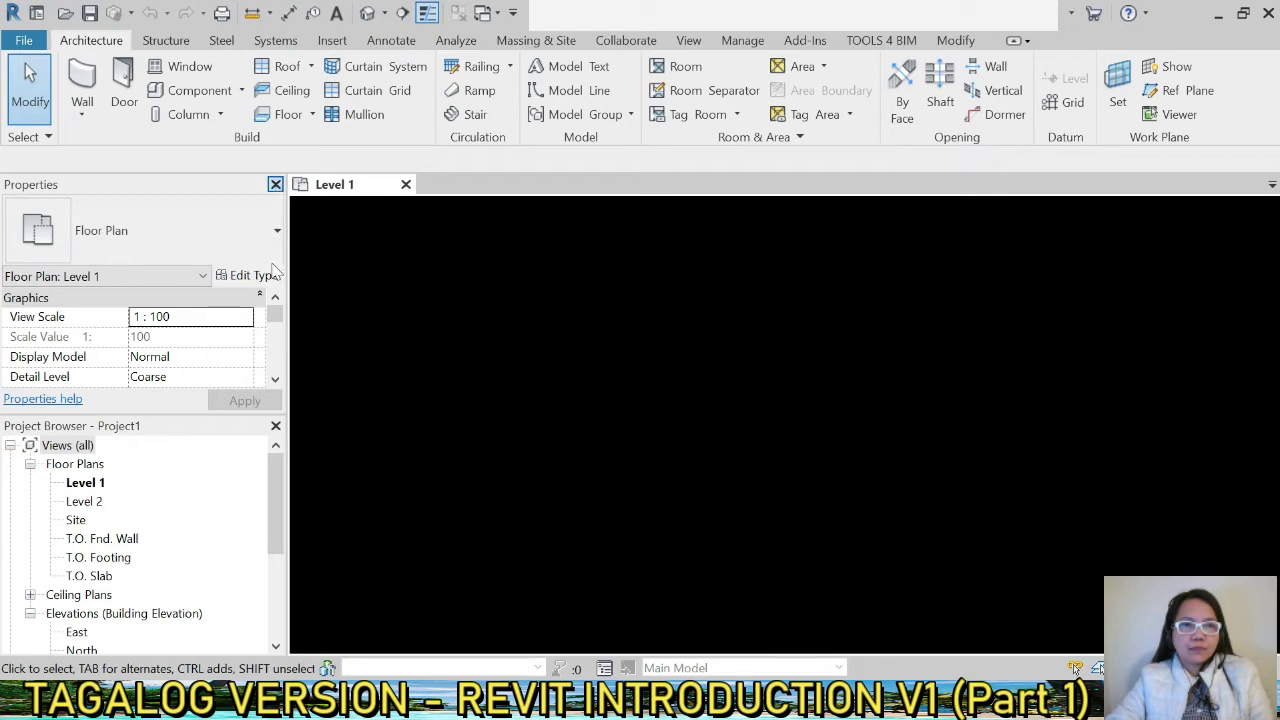
left_click(276, 186)
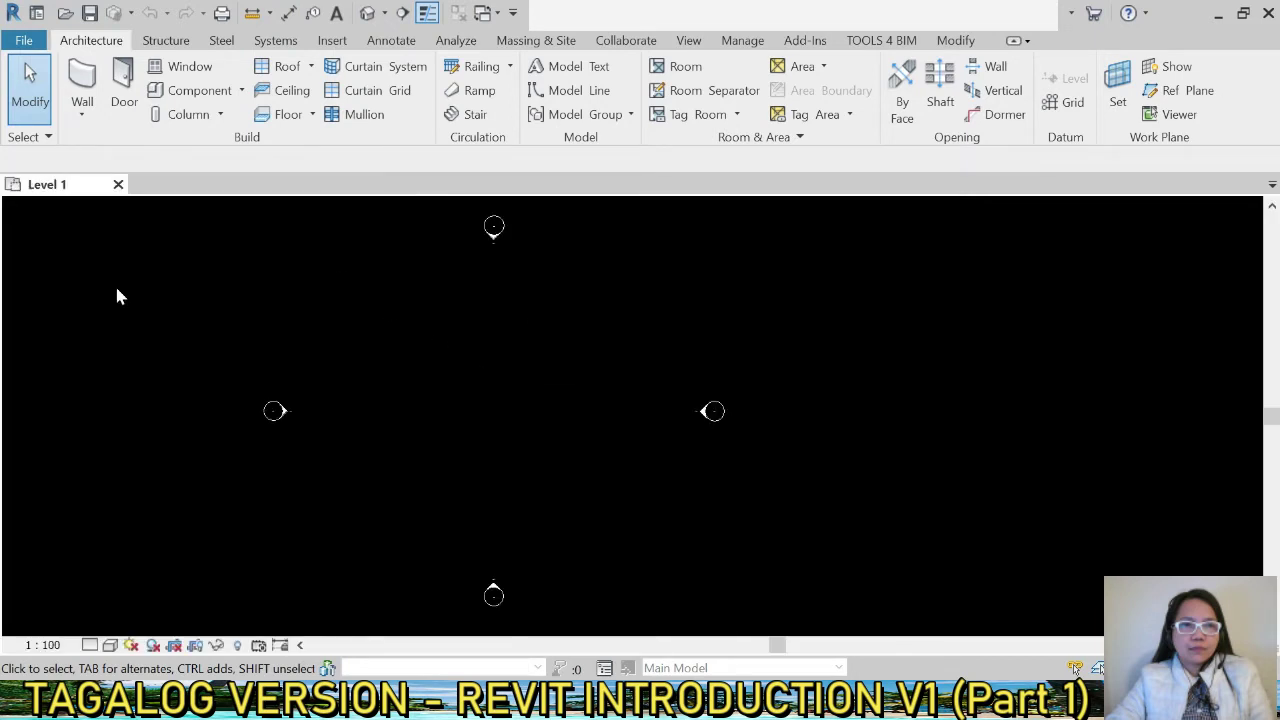
left_click(690, 42)
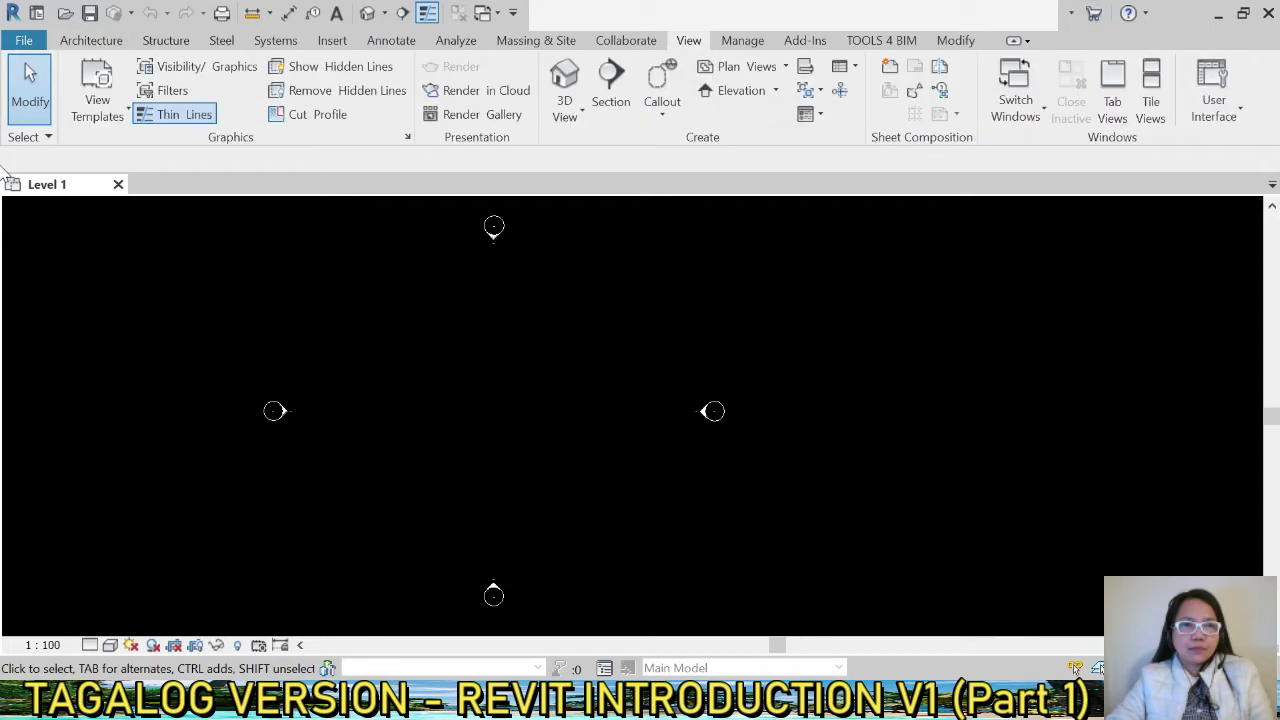
left_click(1238, 108)
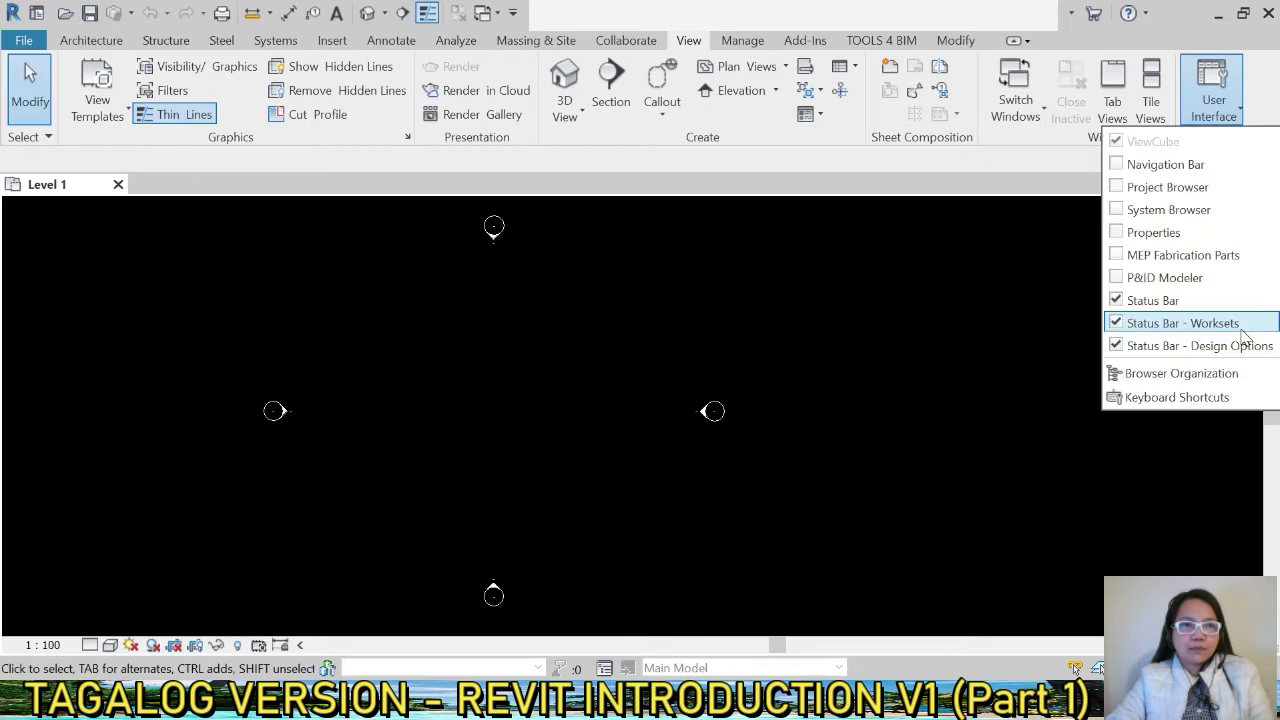
left_click(1120, 190)
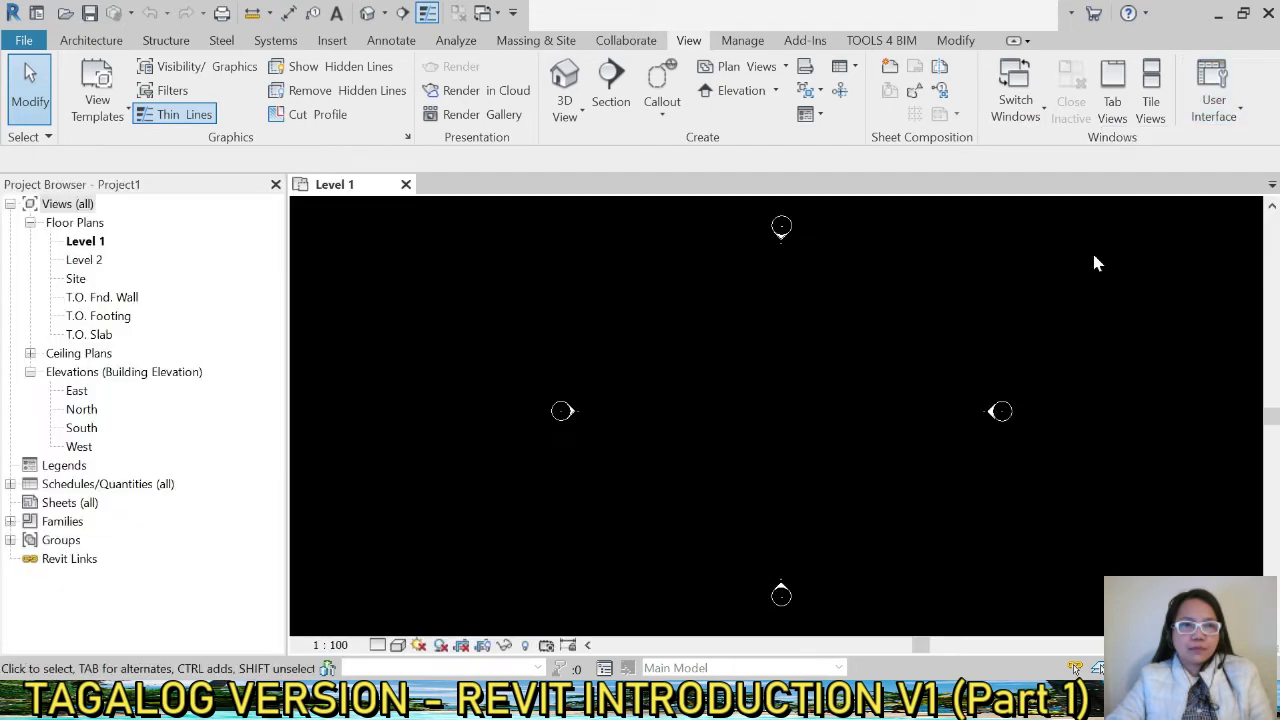
left_click(1238, 110)
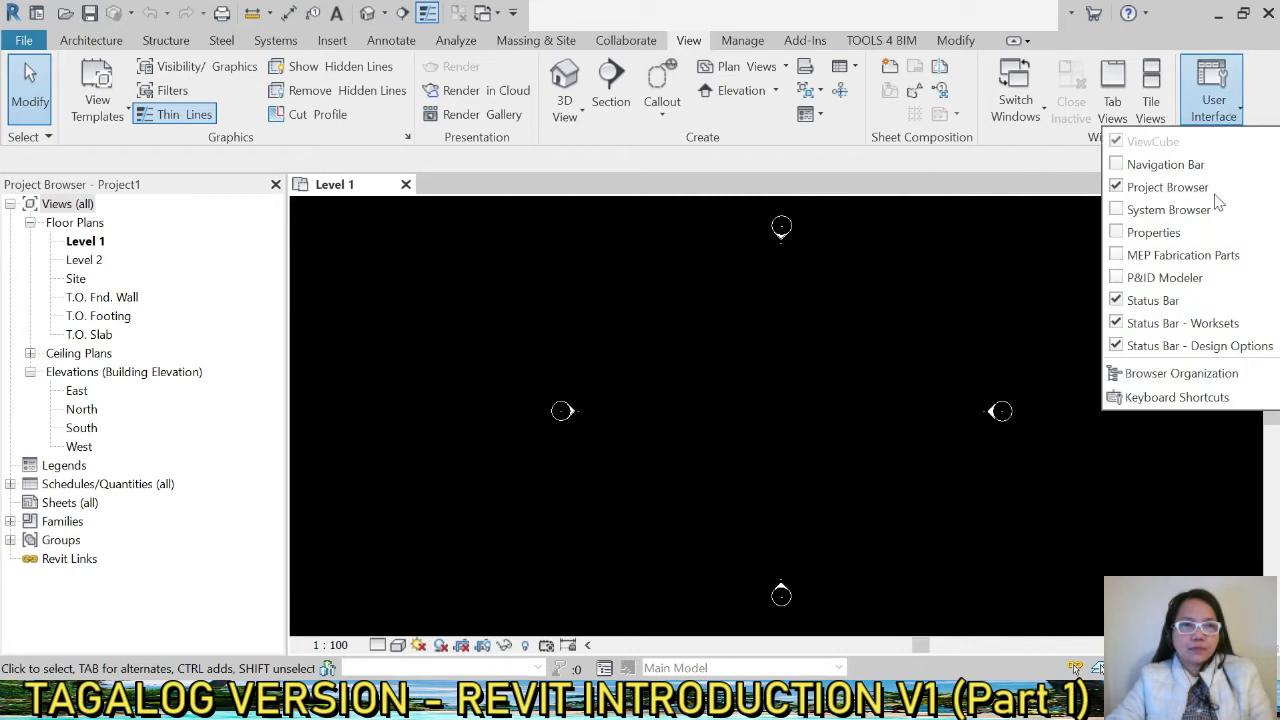
left_click(1118, 233)
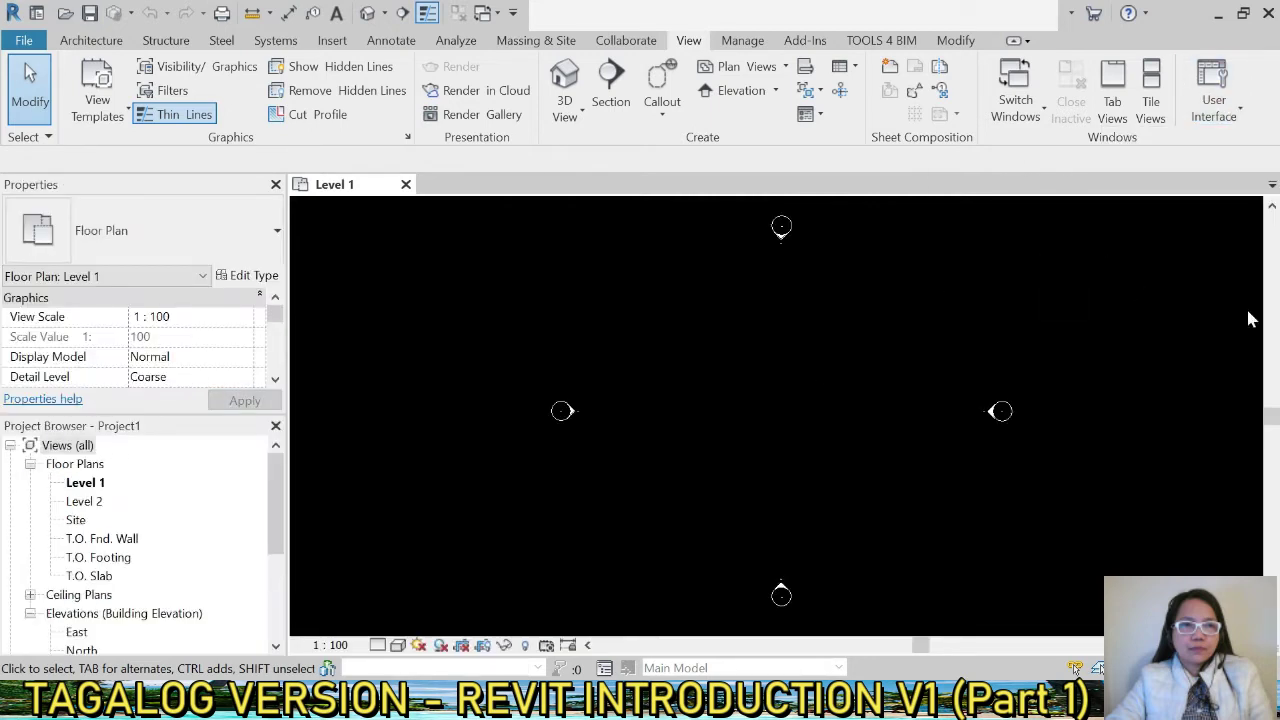
scroll(401, 494, "down", 2)
scroll(1133, 248, "up", 1)
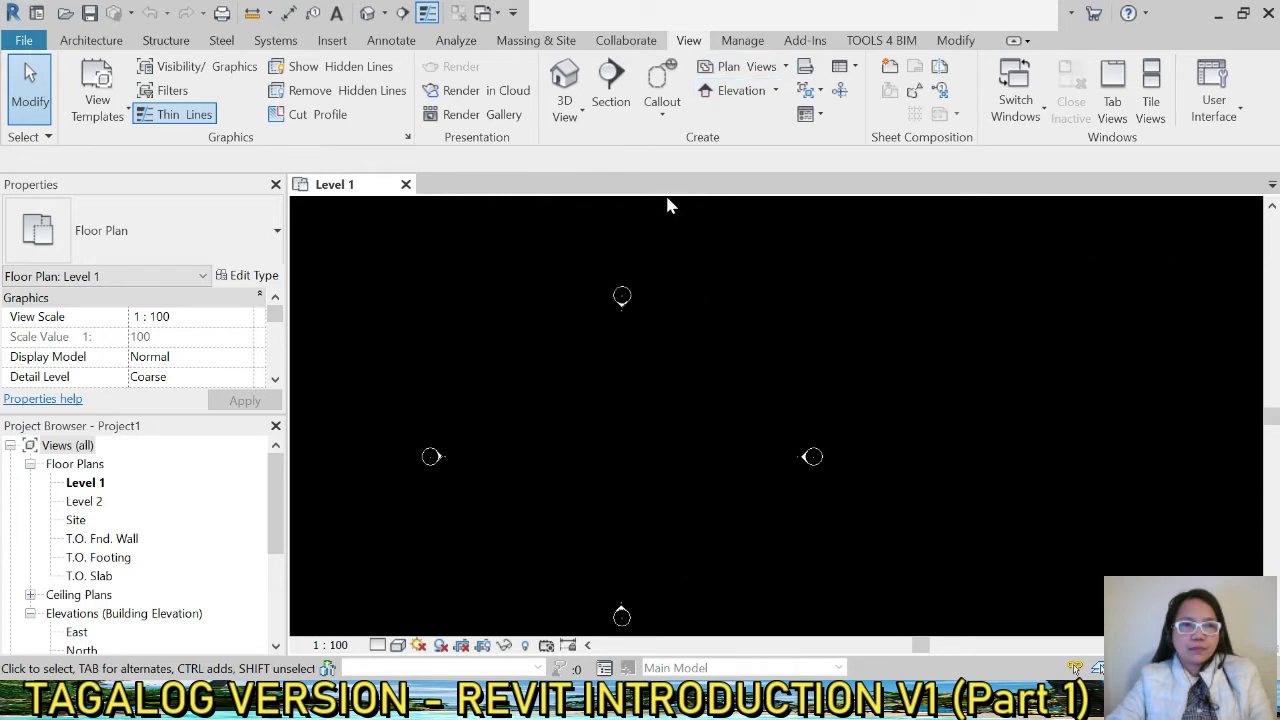
- Turn on the Navigation Bar from the User Interface list
left_click(1238, 104)
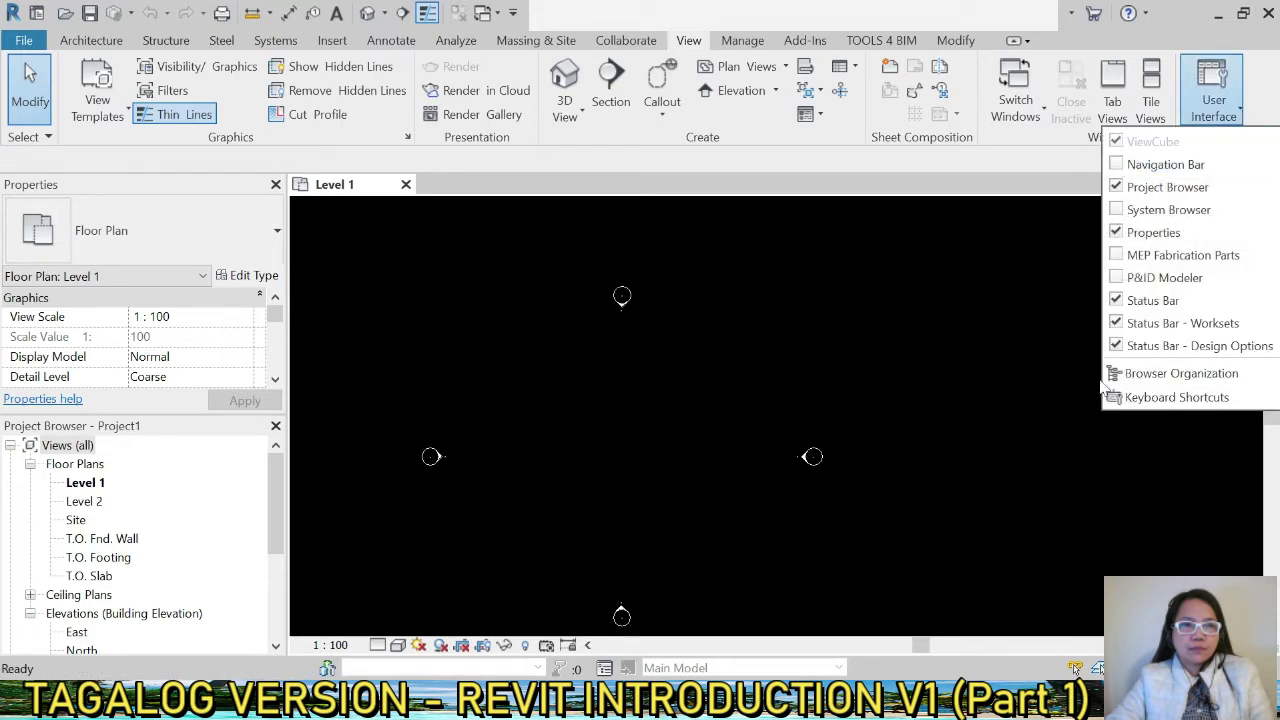
left_click(1122, 166)
scroll(1170, 330, "down", 1)
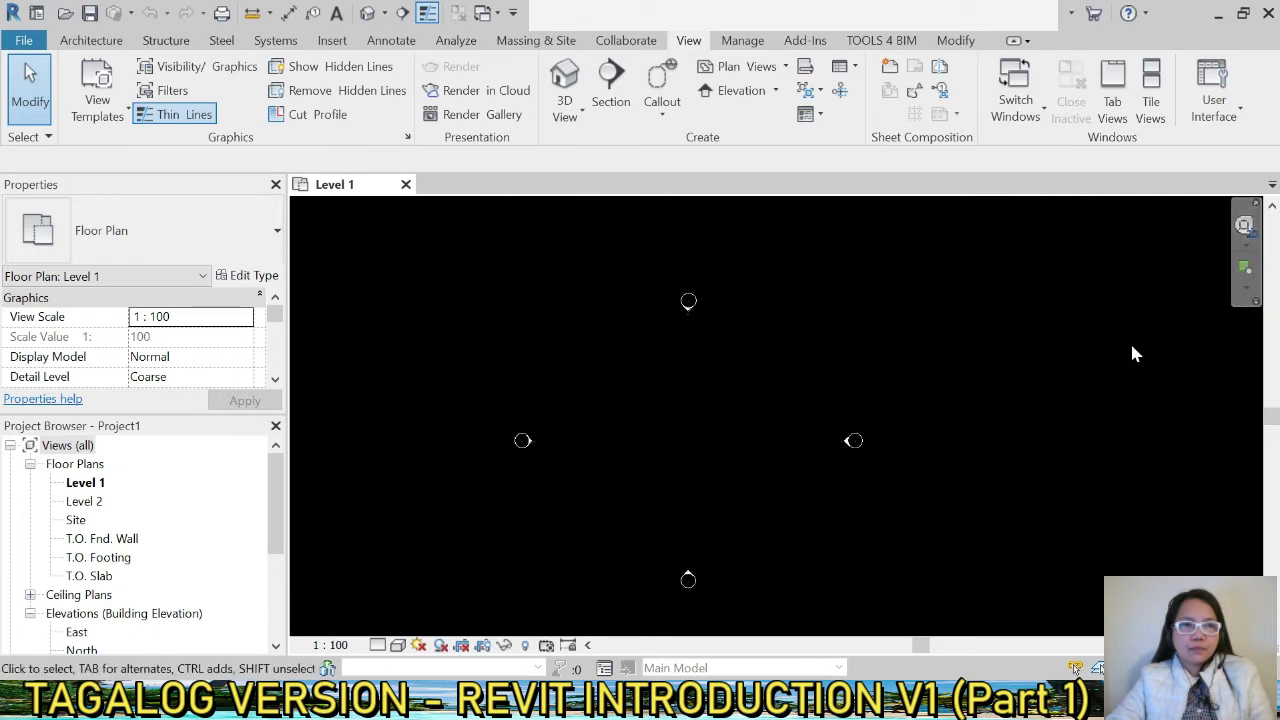
- Check the 3D View dropdown options, then show the Architecture tools
left_click(580, 116)
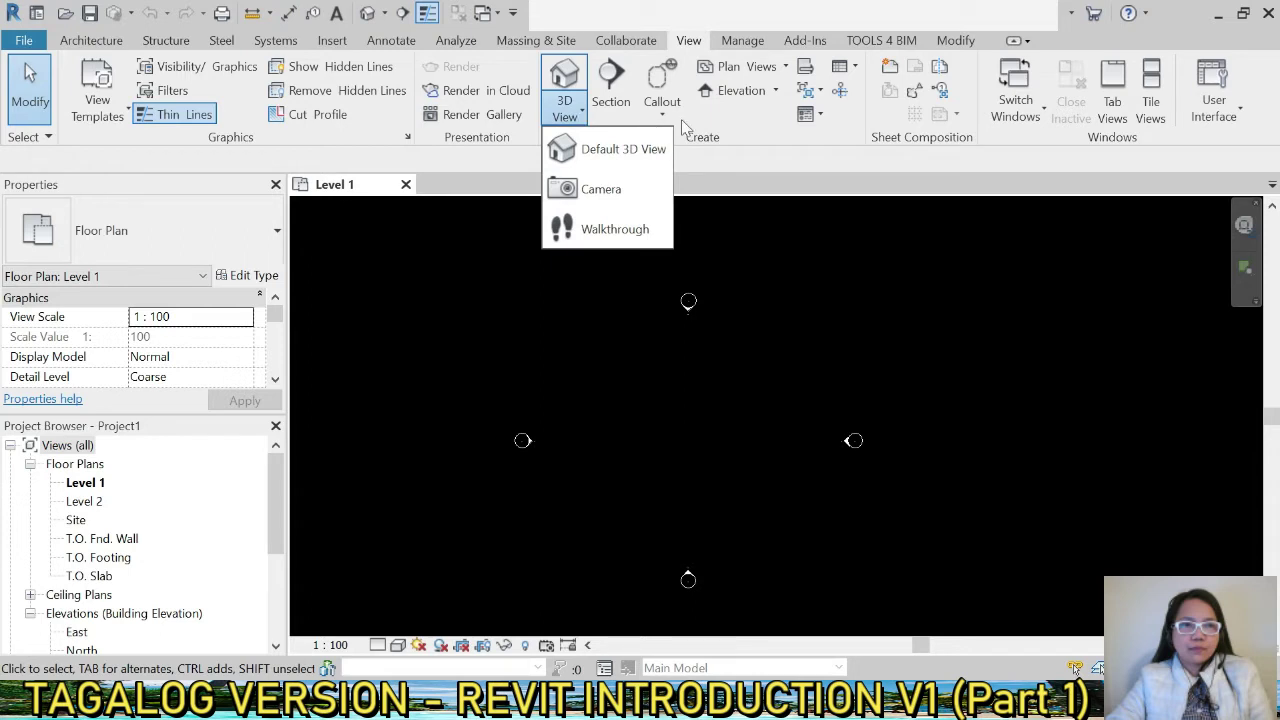
left_click(1093, 362)
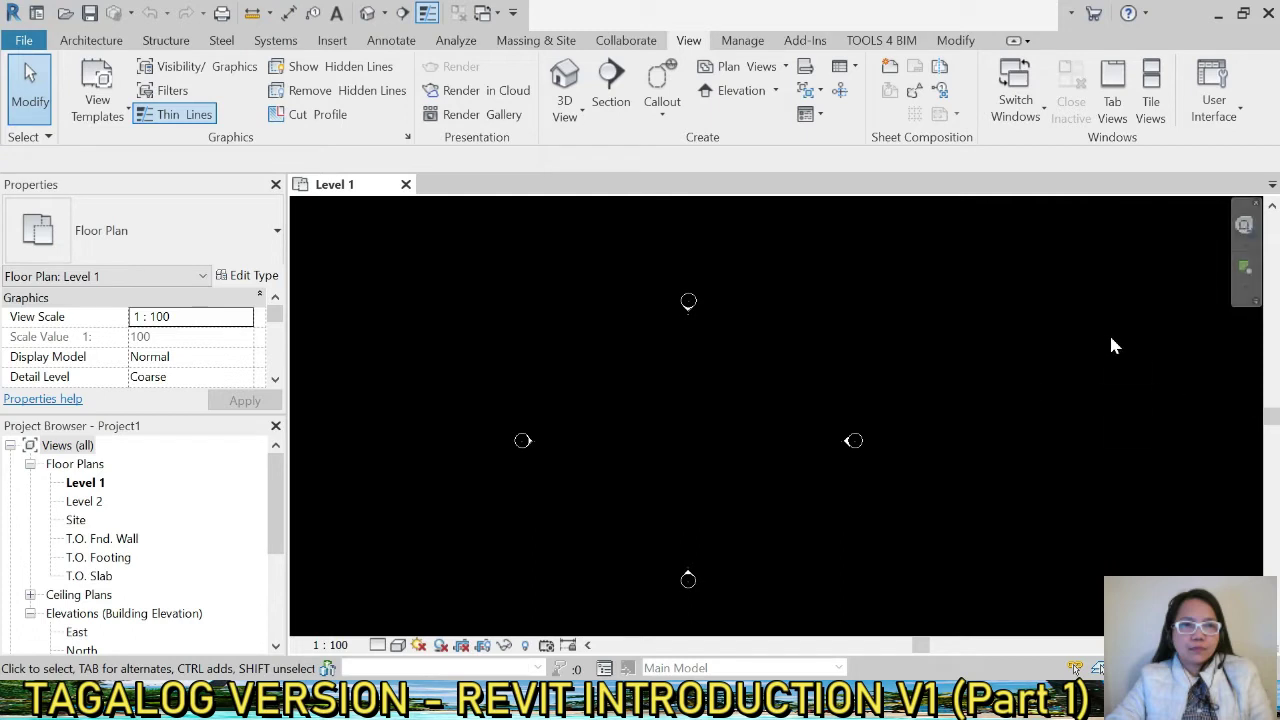
scroll(1112, 339, "down", 1)
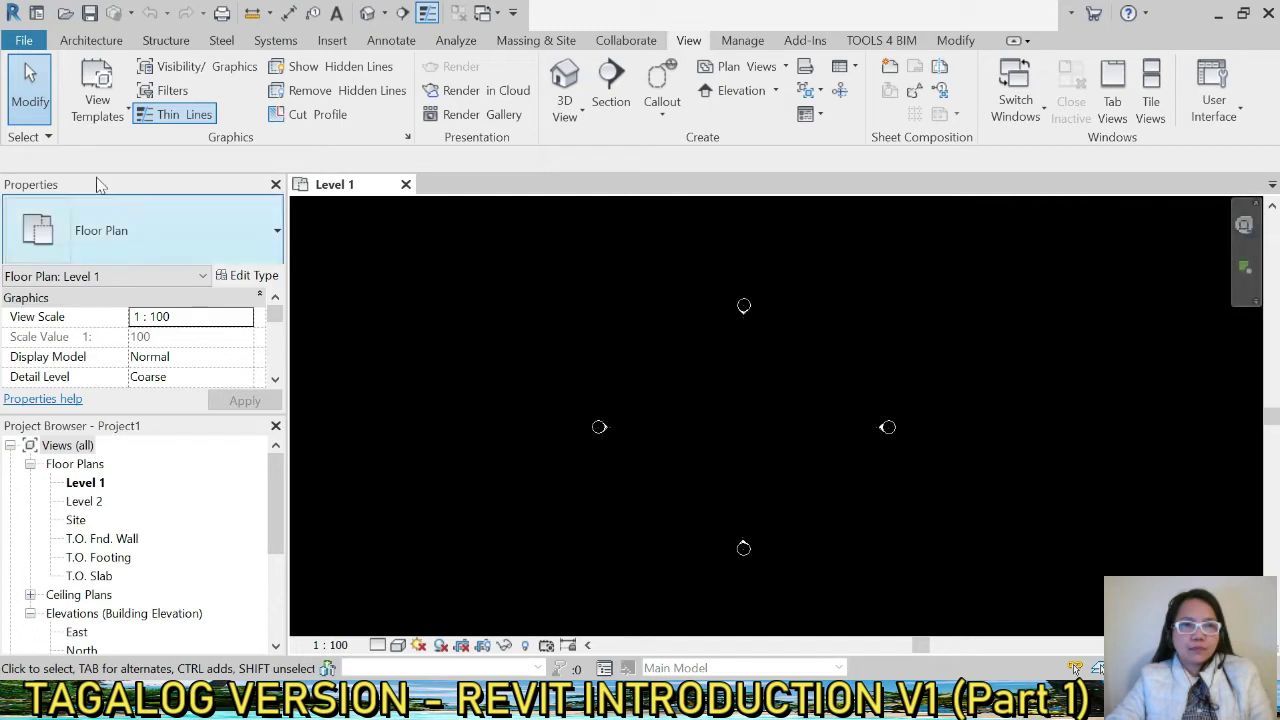
left_click(79, 46)
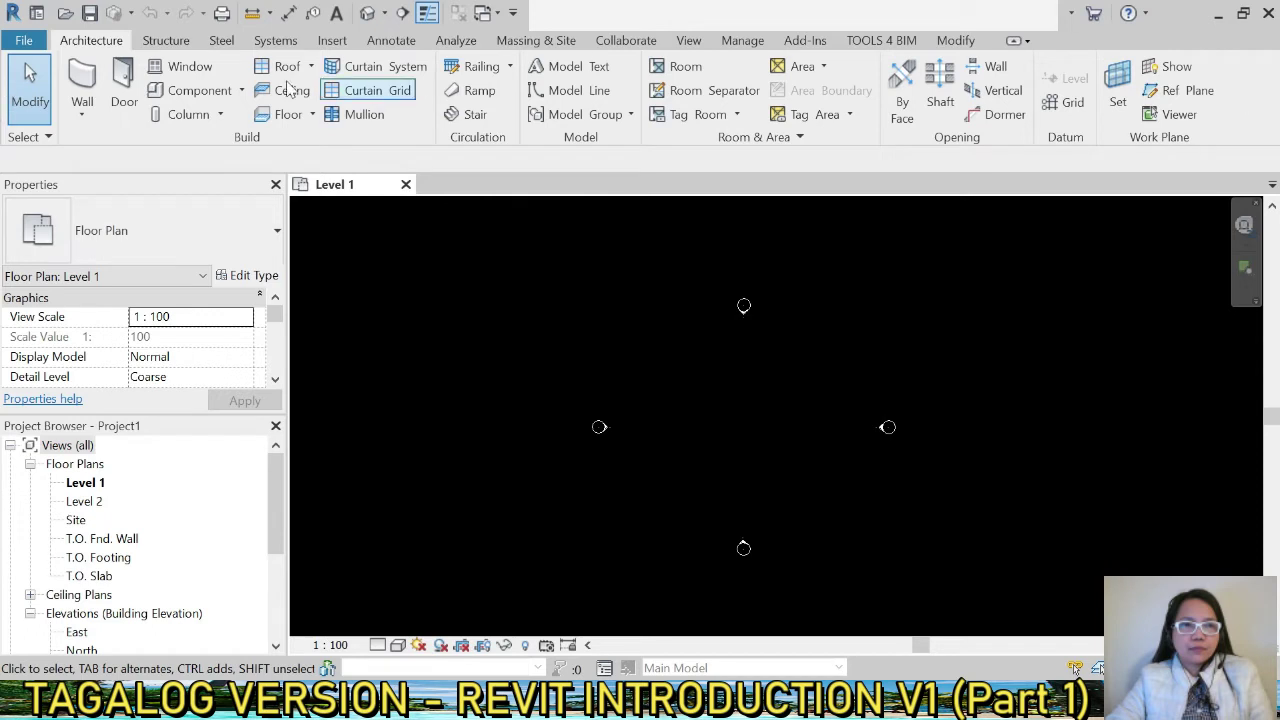
- Draw an L-shaped architectural wall: a vertical run down, then a shorter run right
left_click(82, 114)
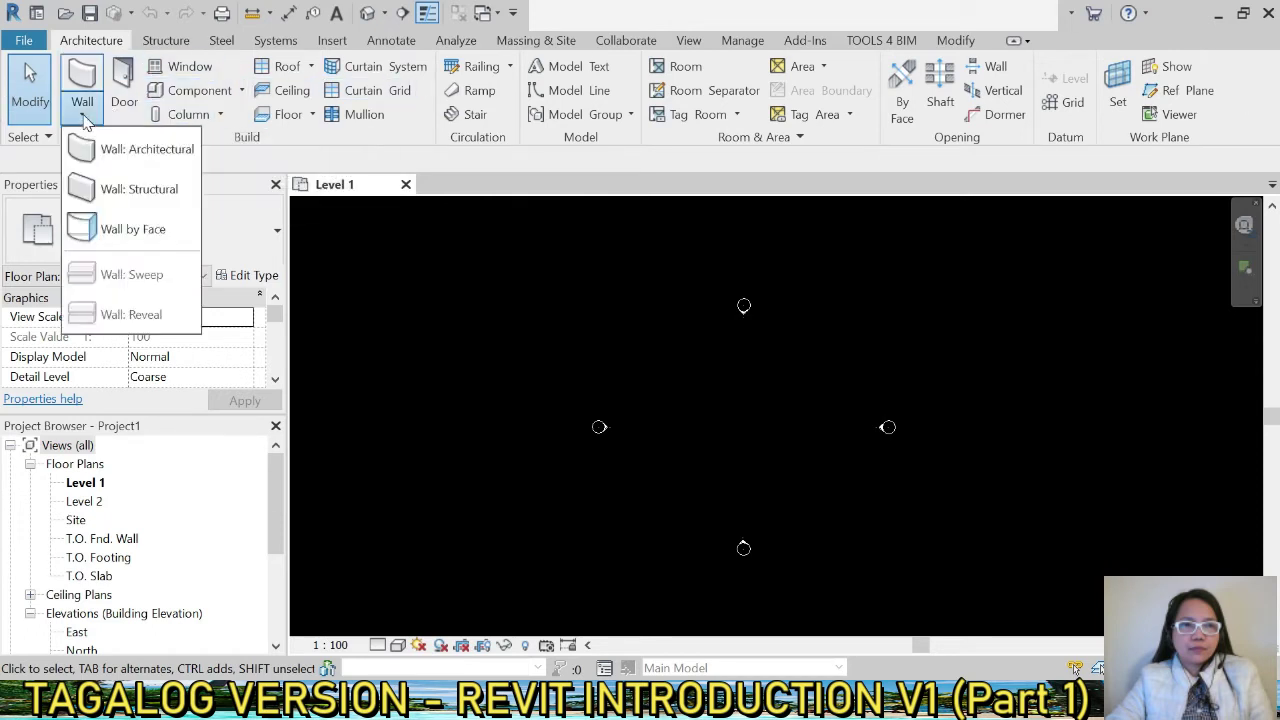
left_click(93, 152)
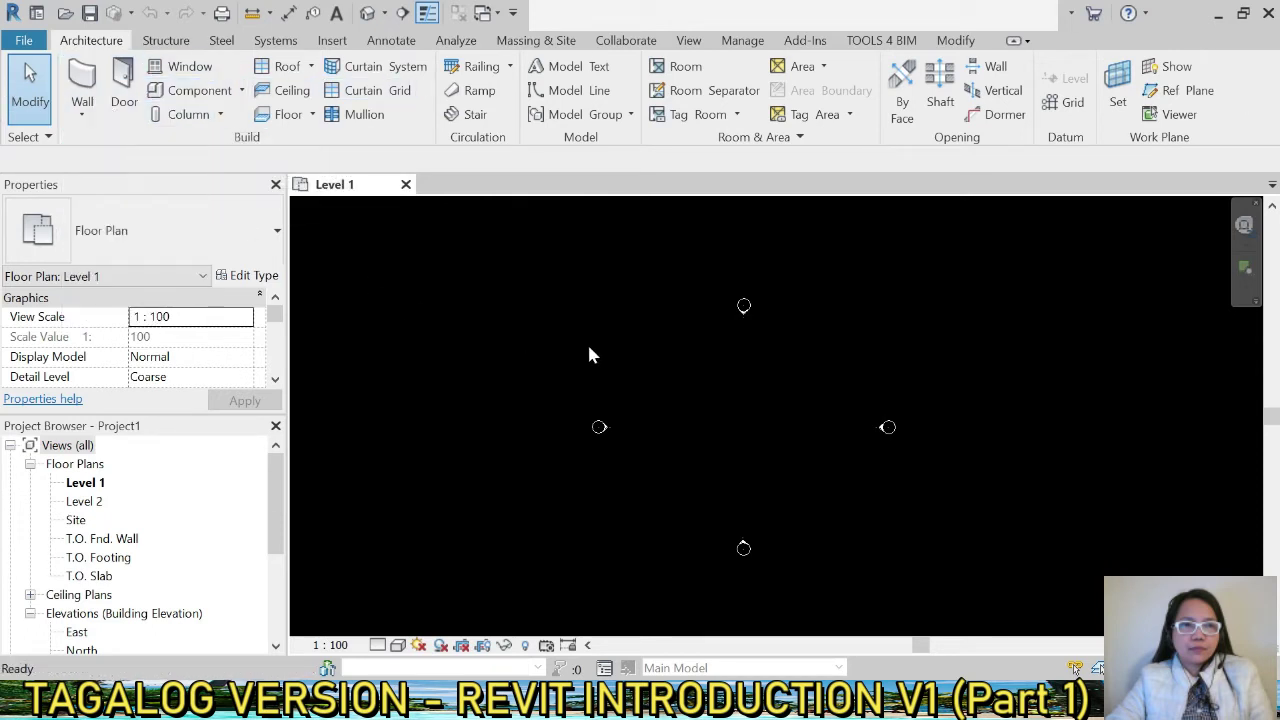
left_click(630, 288)
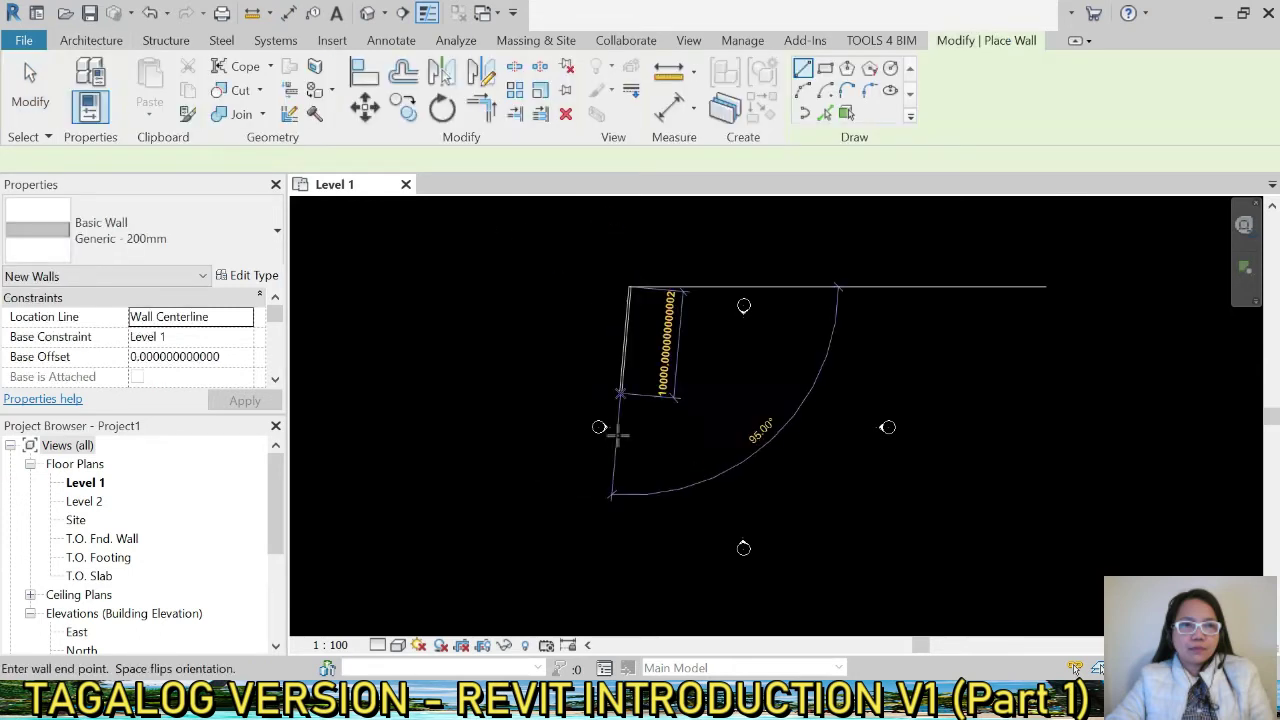
left_click(630, 490)
left_click(768, 489)
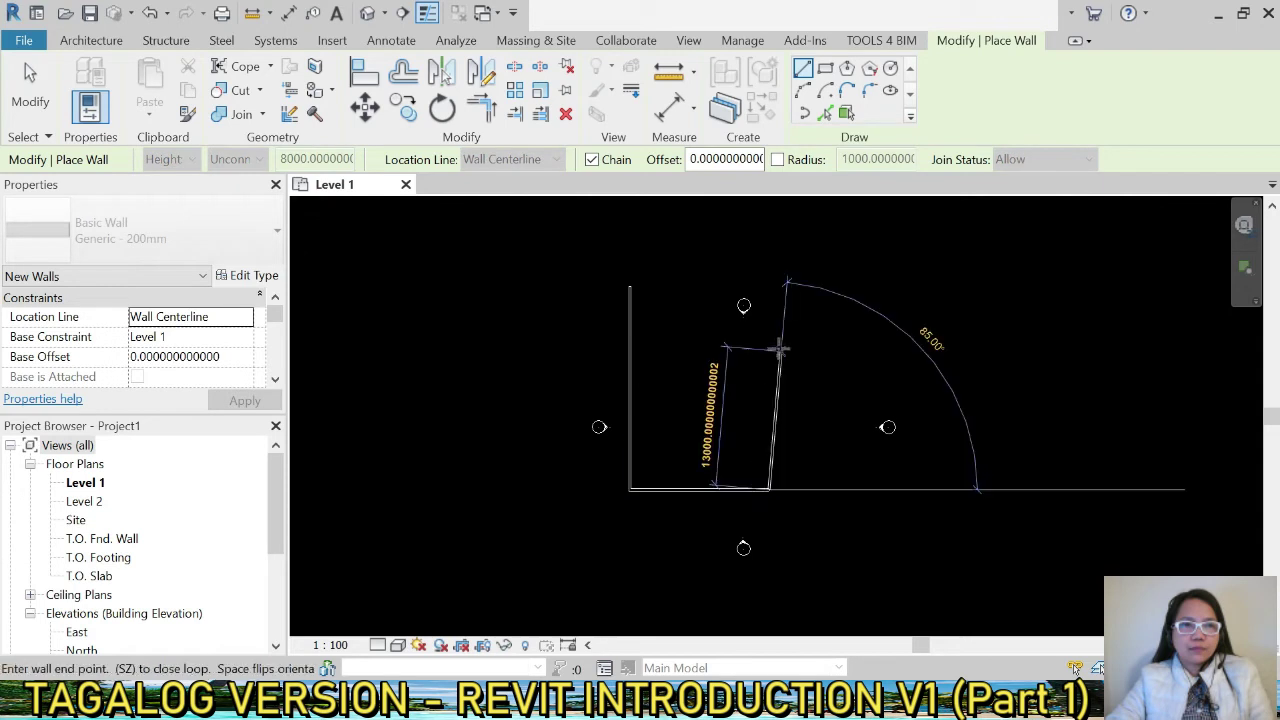
key("Escape")
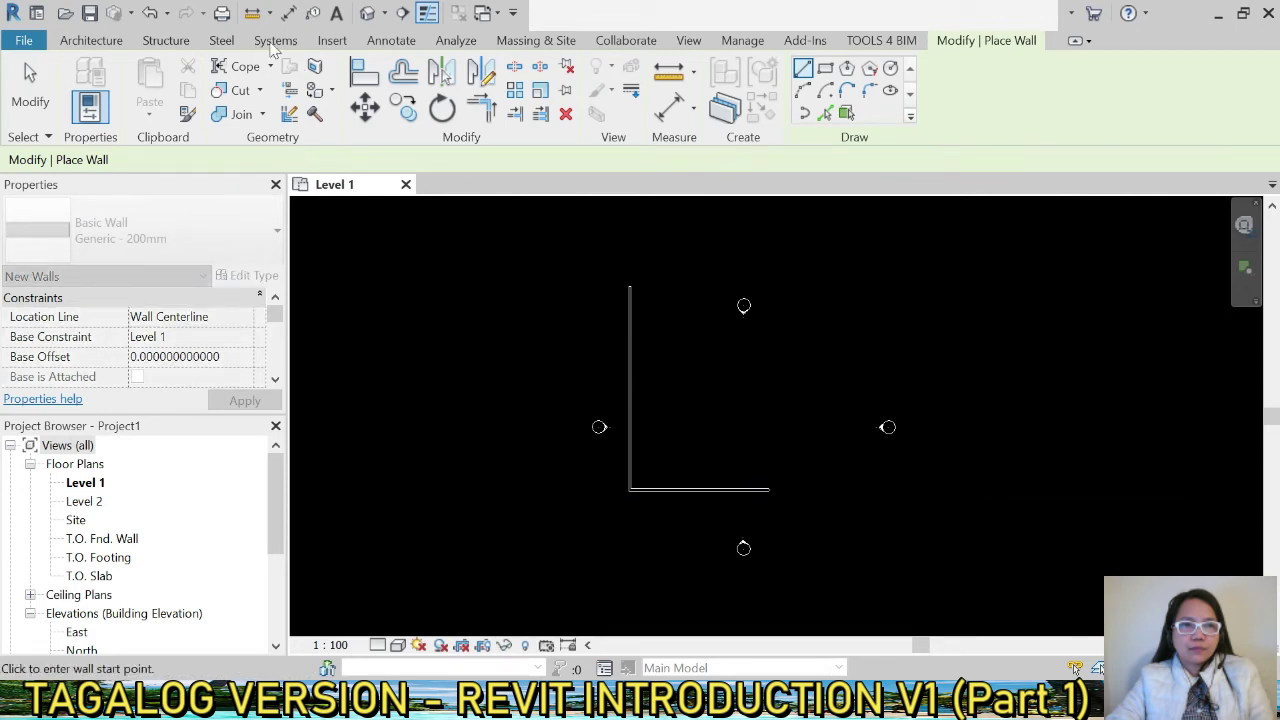
left_click(98, 45)
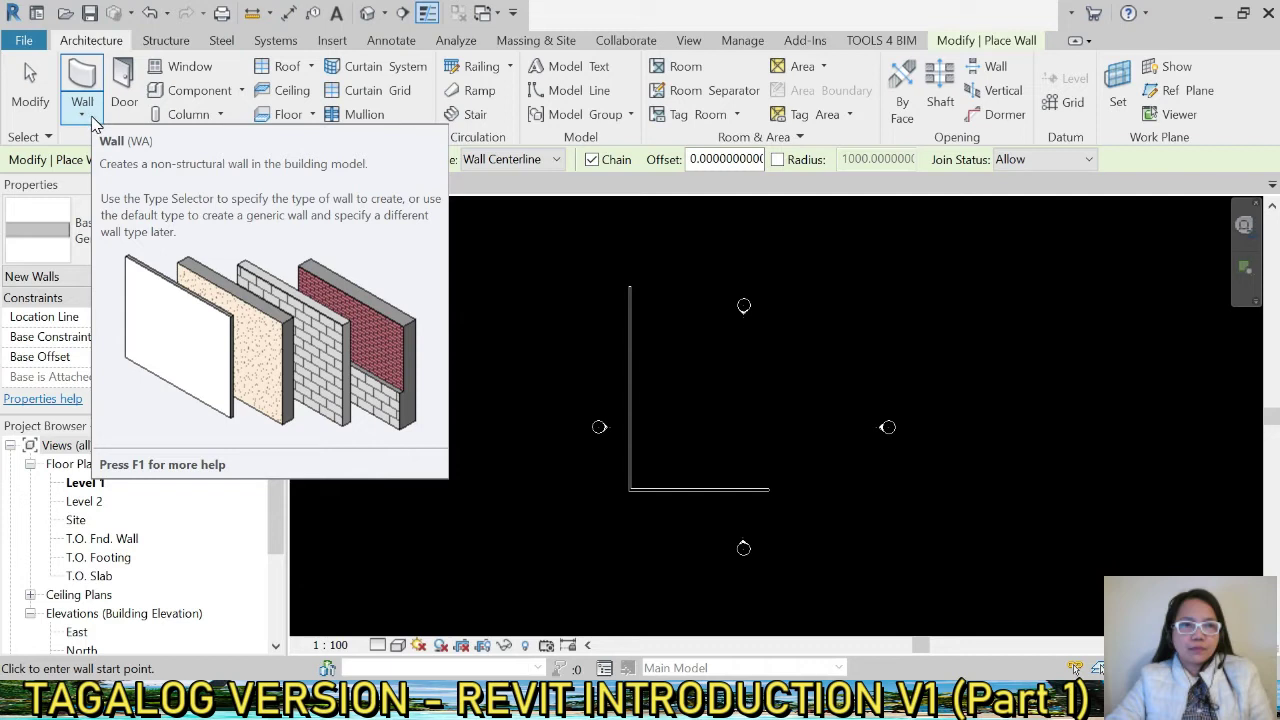
- Open the Keyboard Shortcuts dialog from View > User Interface
left_click(1086, 204)
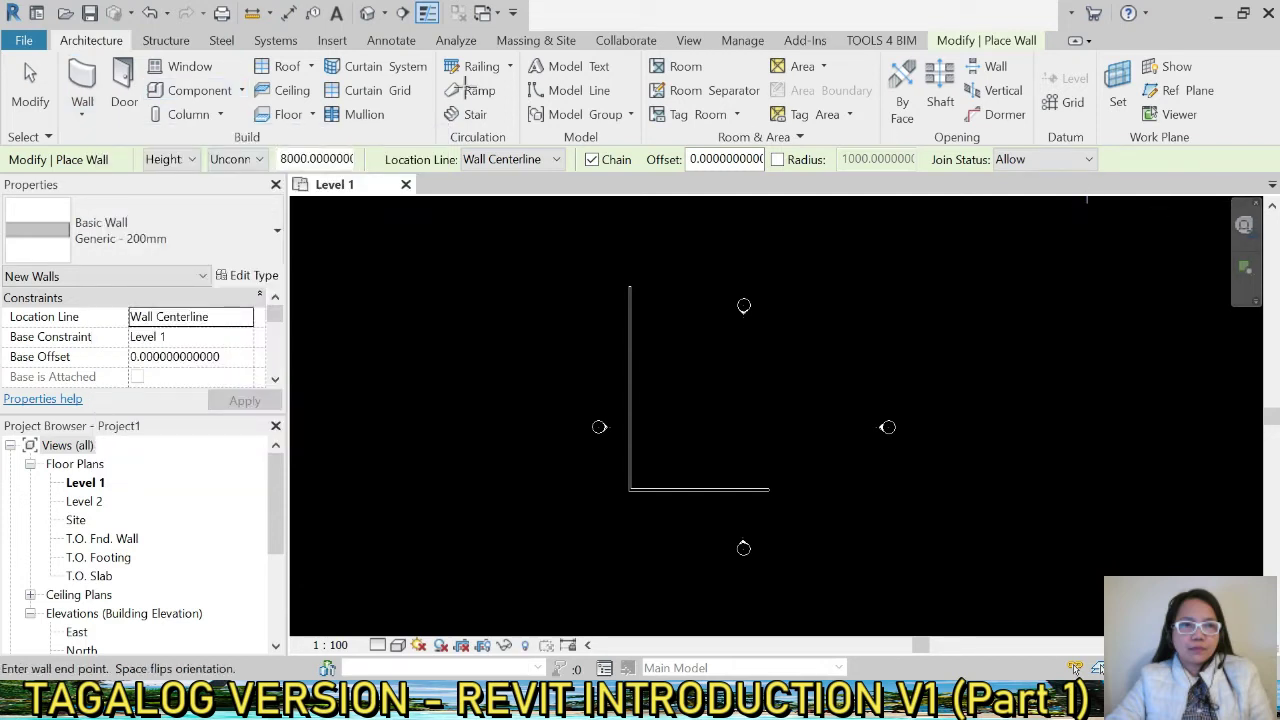
left_click(698, 42)
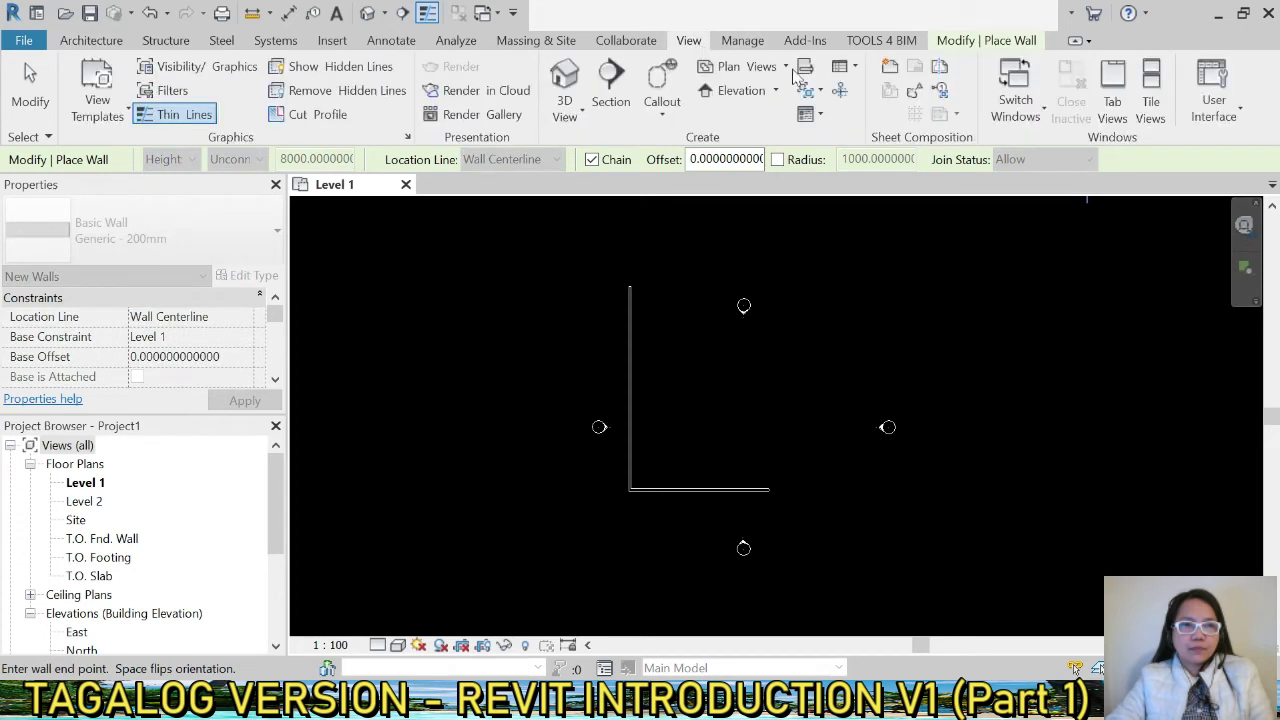
left_click(1240, 112)
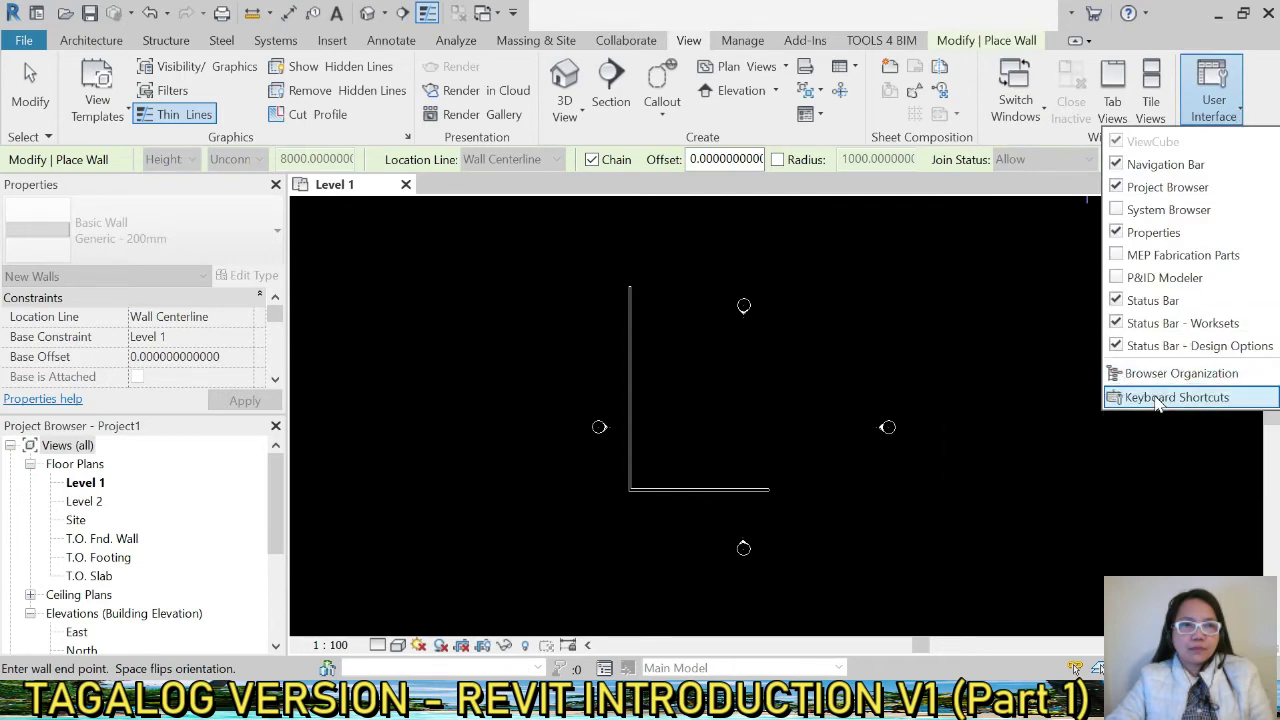
left_click(1183, 397)
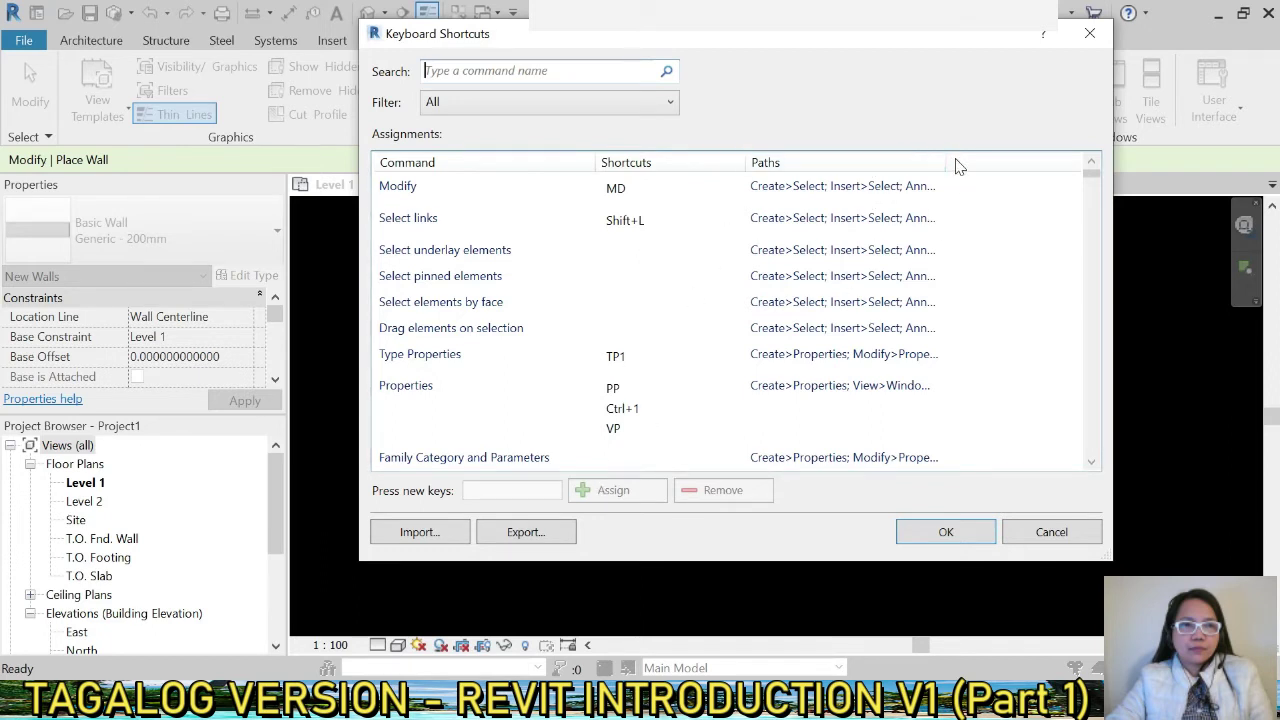
- Widen the Paths column and scroll down the command list
left_click_drag(945, 166, 1015, 166)
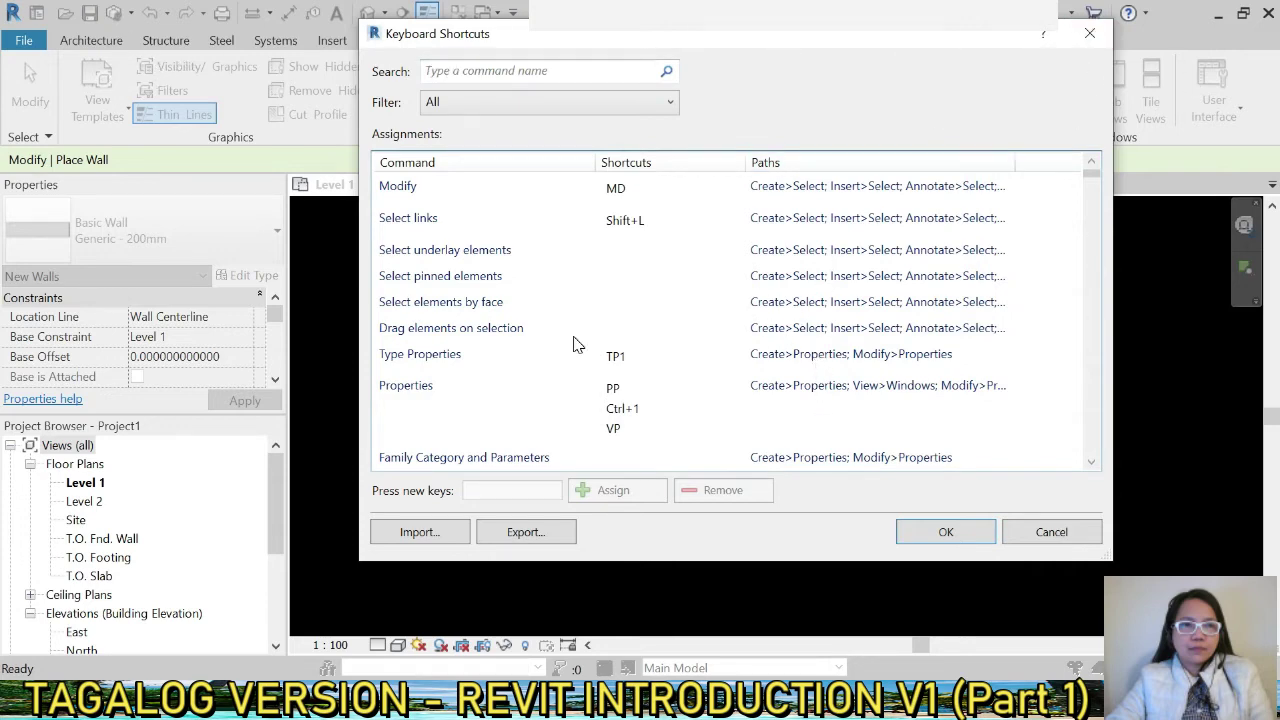
scroll(575, 345, "down", 5)
scroll(575, 345, "down", 5)
scroll(575, 345, "down", 5)
scroll(560, 348, "down", 2)
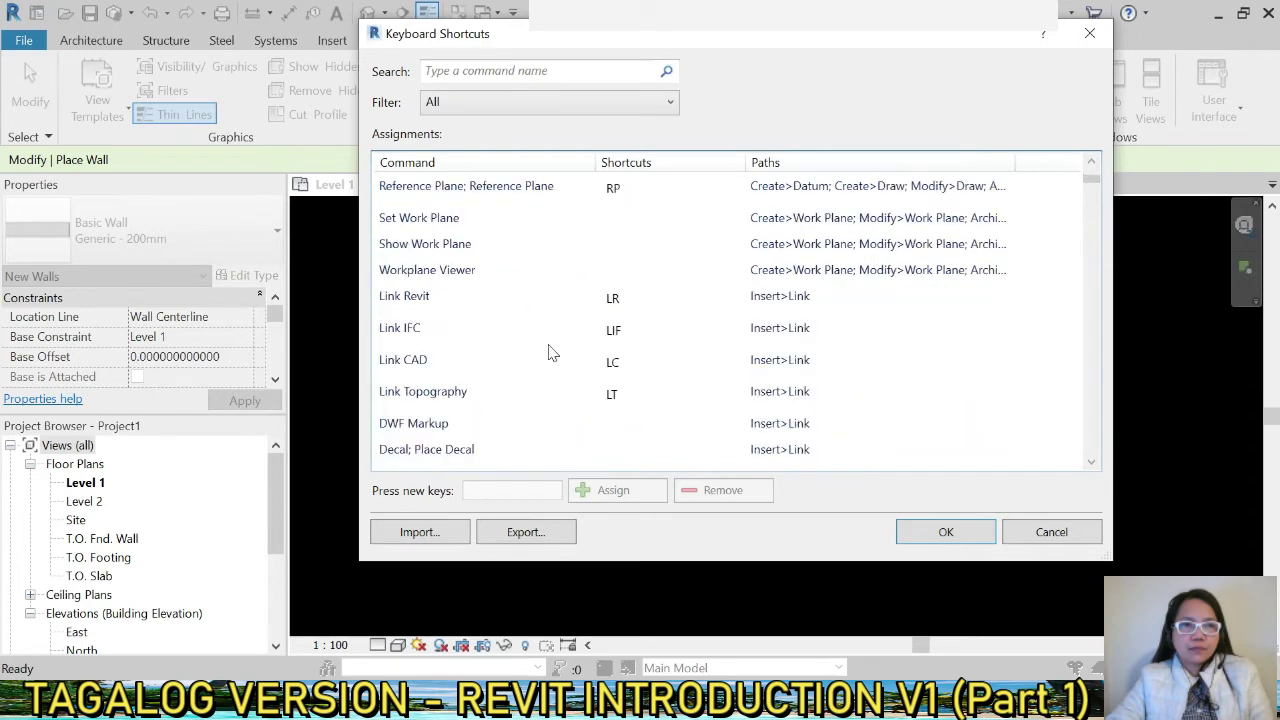
scroll(514, 358, "down", 1)
scroll(515, 358, "down", 1)
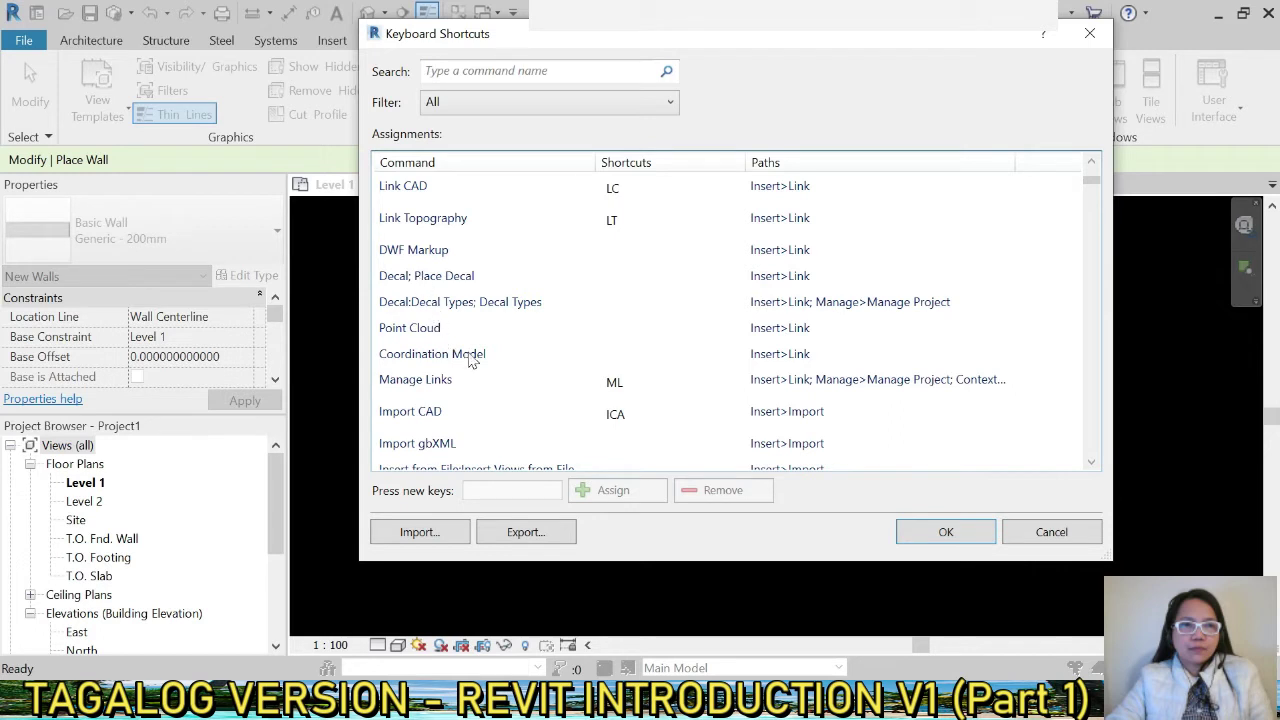
- Assign the shortcut D2 to the Decal; Place Decal command
left_click(435, 278)
left_click(515, 490)
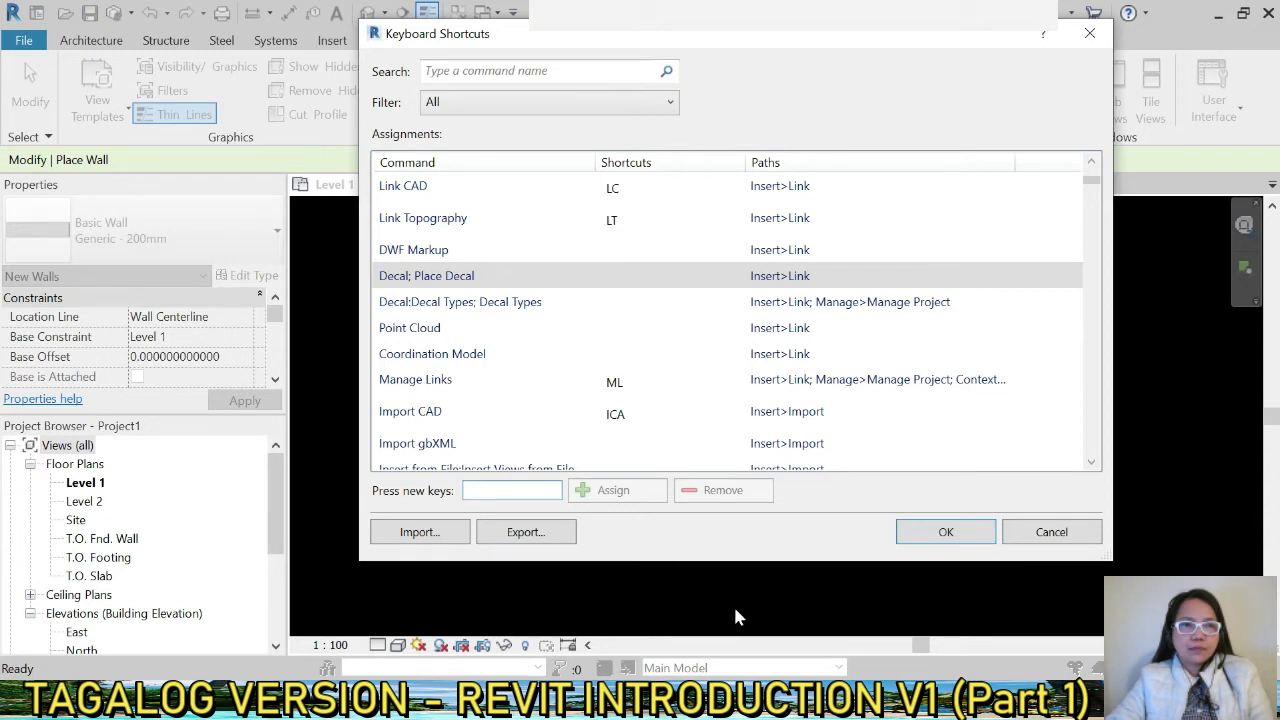
key("shift+2")
key("2")
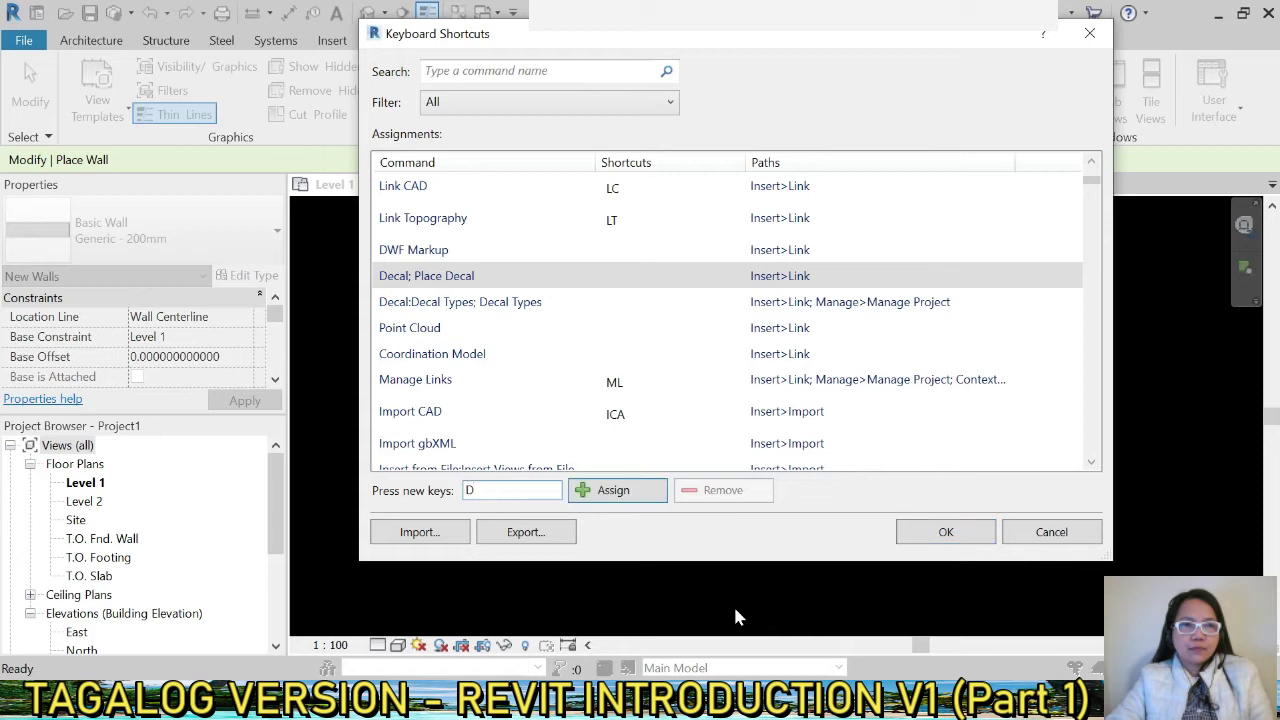
left_click(616, 491)
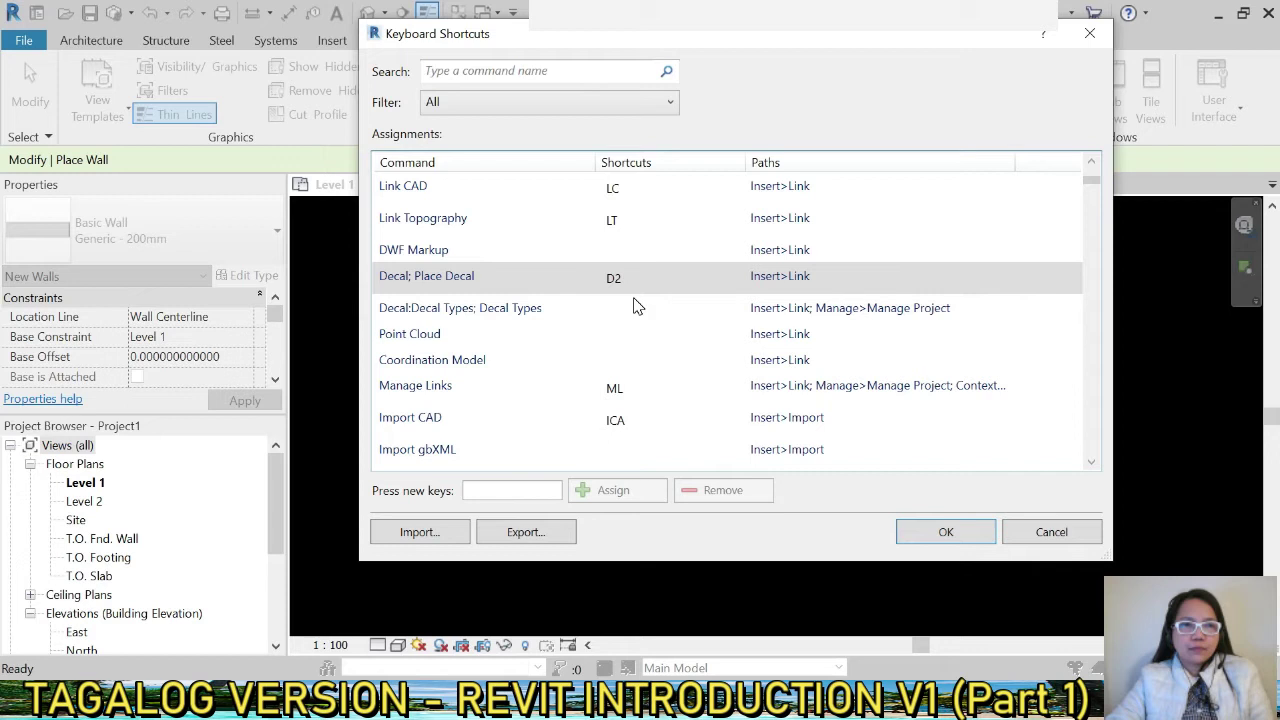
left_click(436, 540)
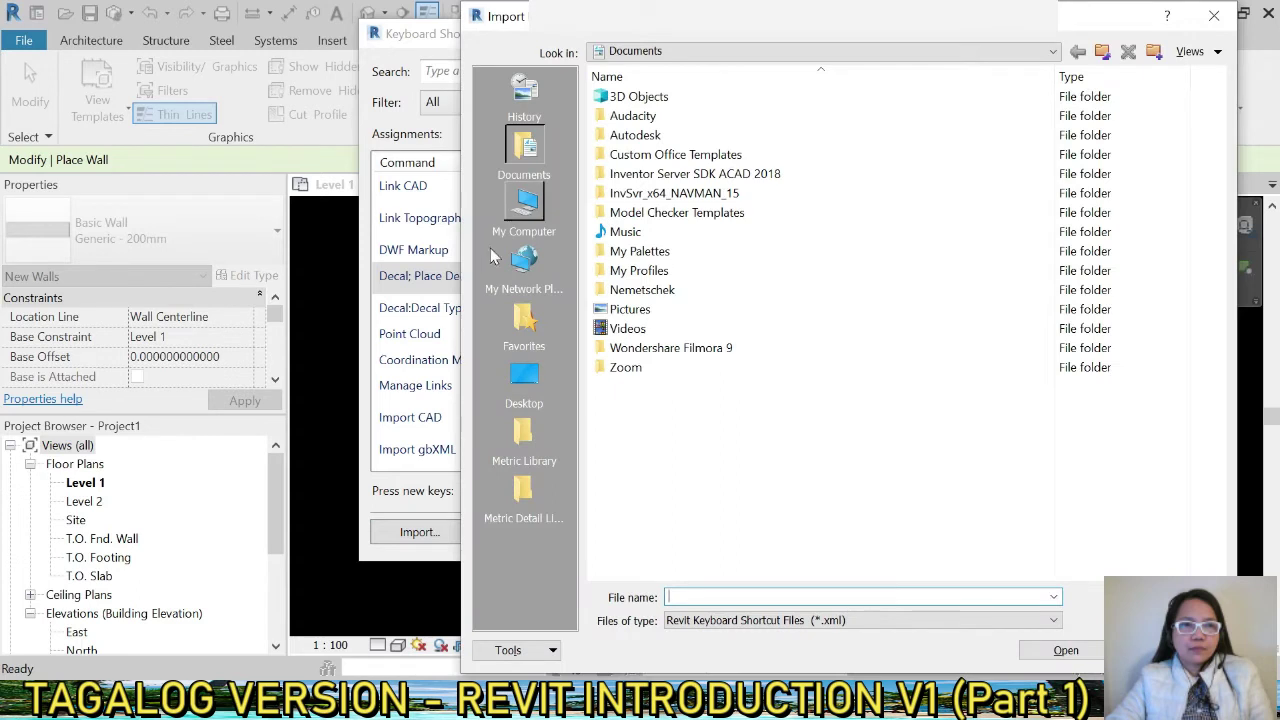
left_click(521, 380)
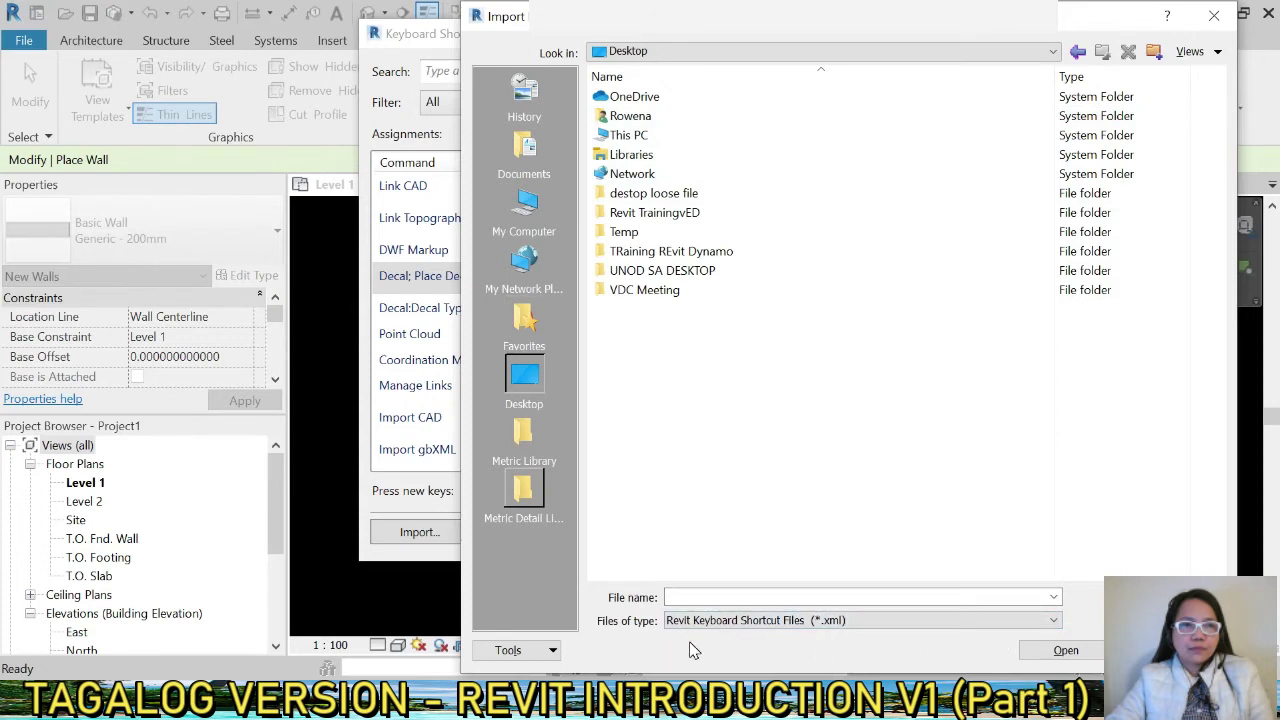
left_click(947, 617)
key("Escape")
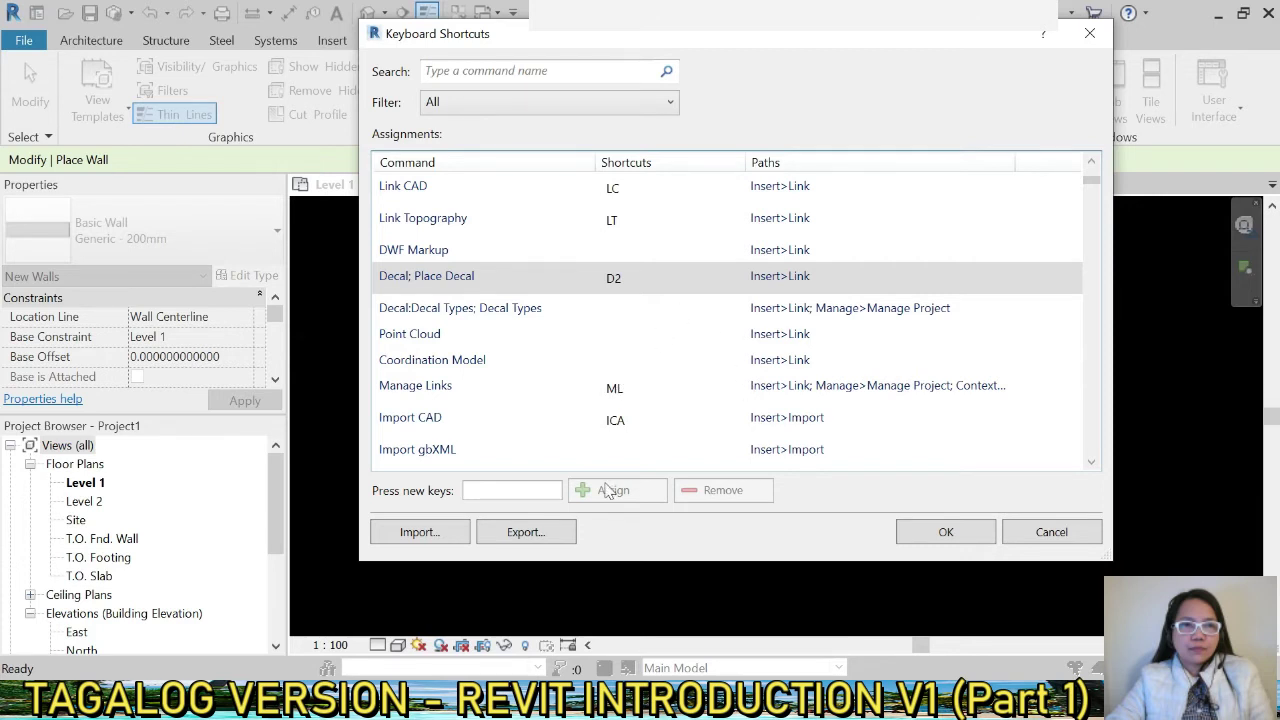
left_click(528, 540)
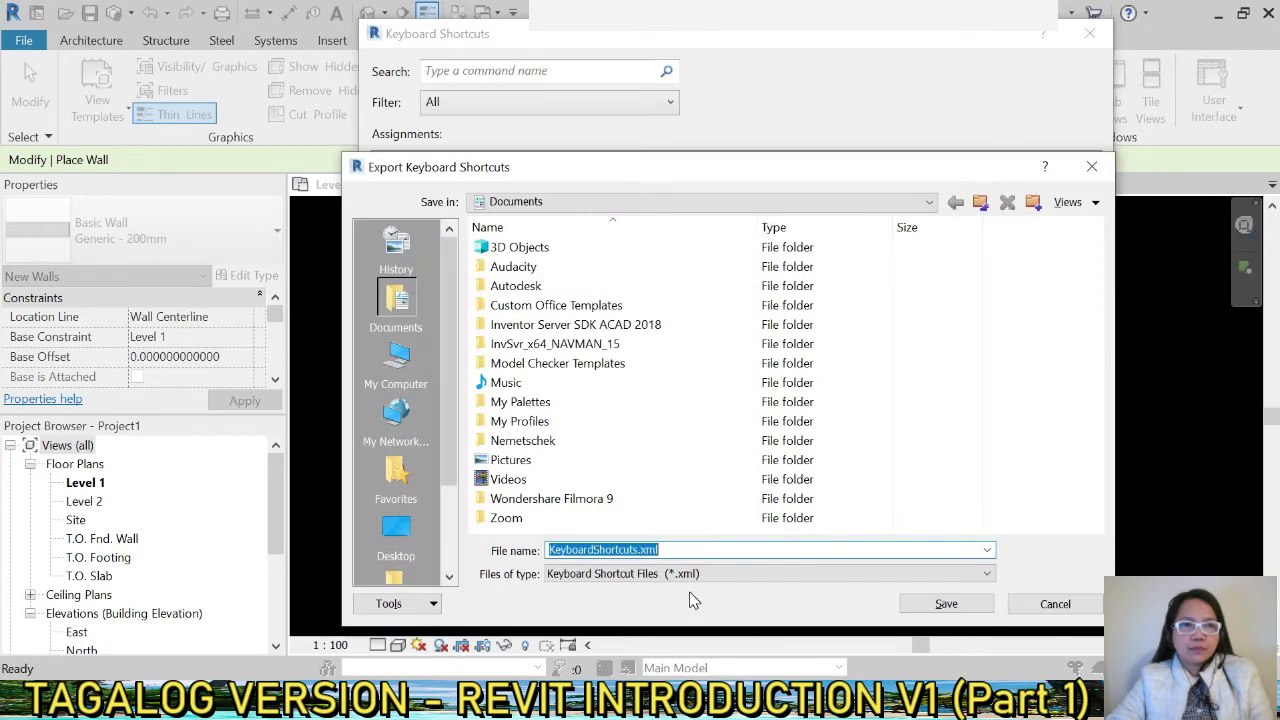
left_click(1050, 605)
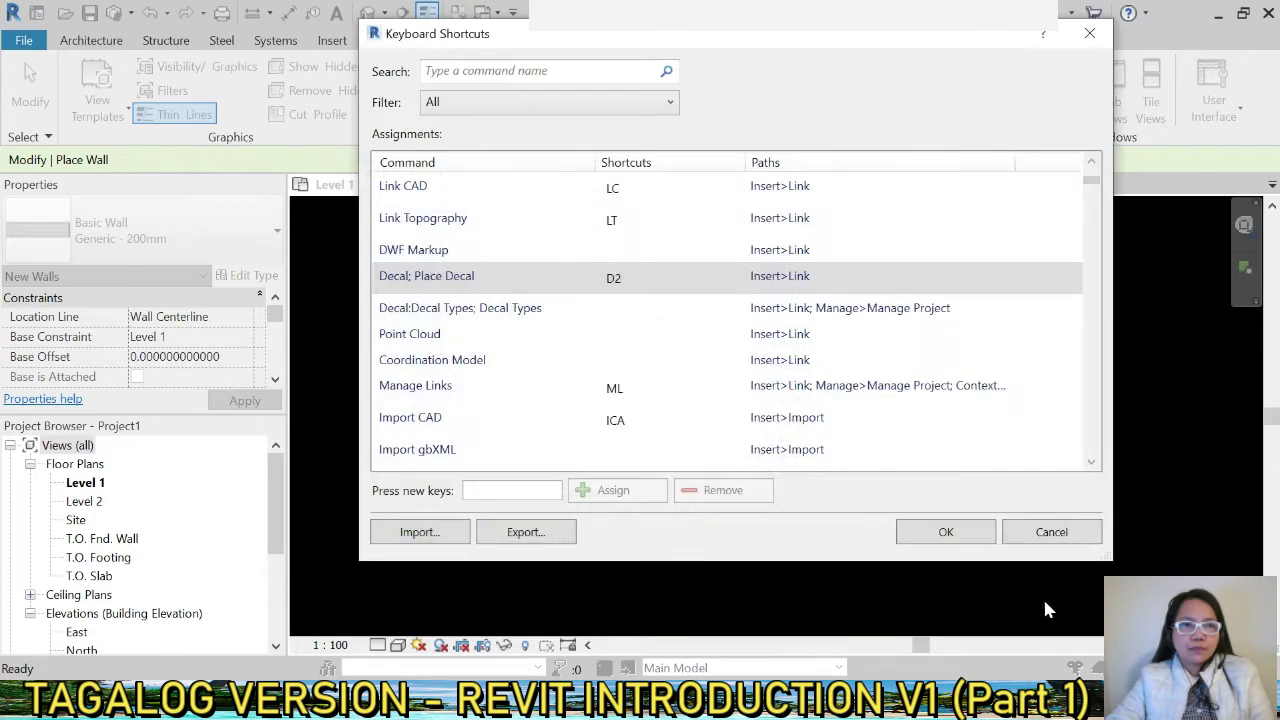
left_click(1050, 534)
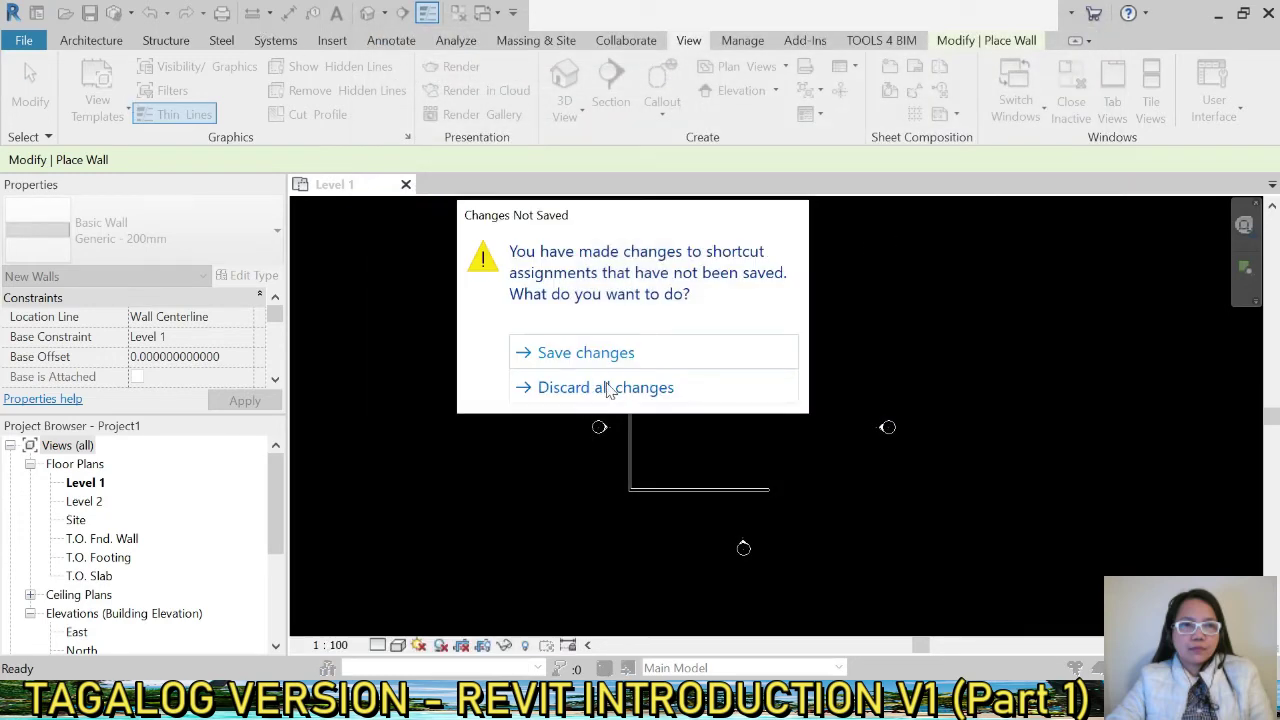
left_click(612, 390)
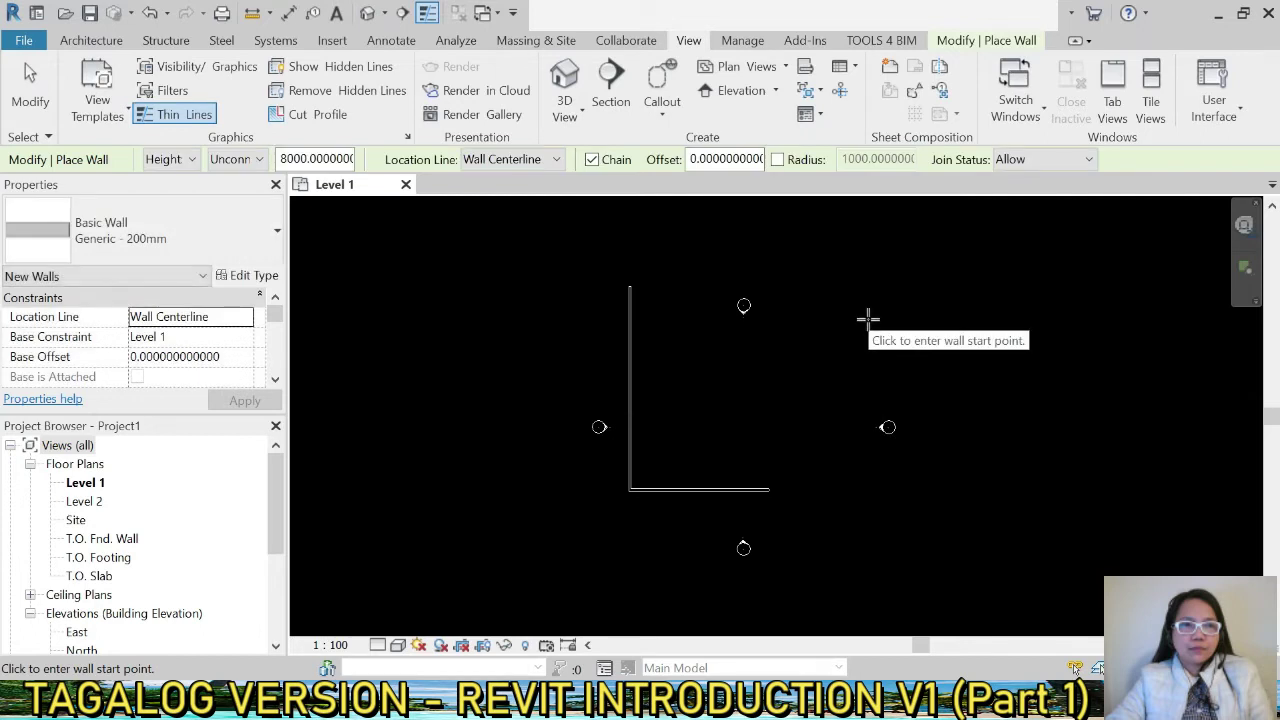
left_click(630, 288)
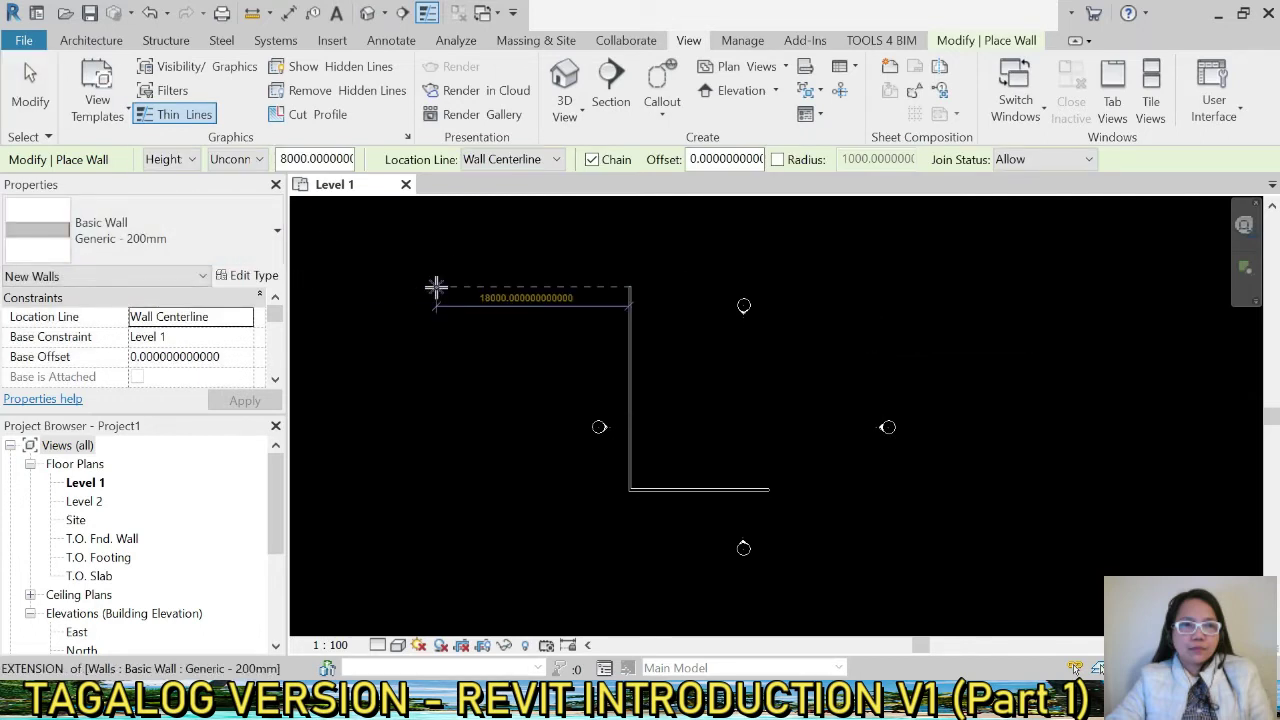
key("Escape")
key("Escape")
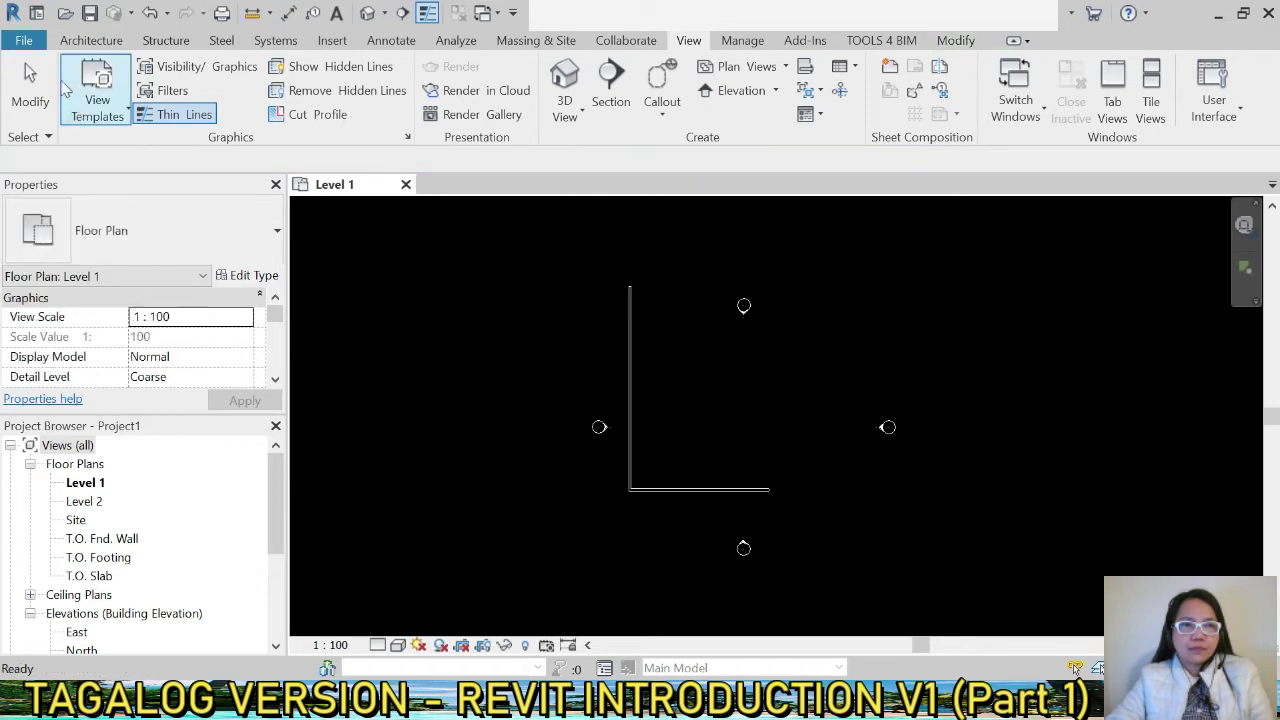
left_click(13, 13)
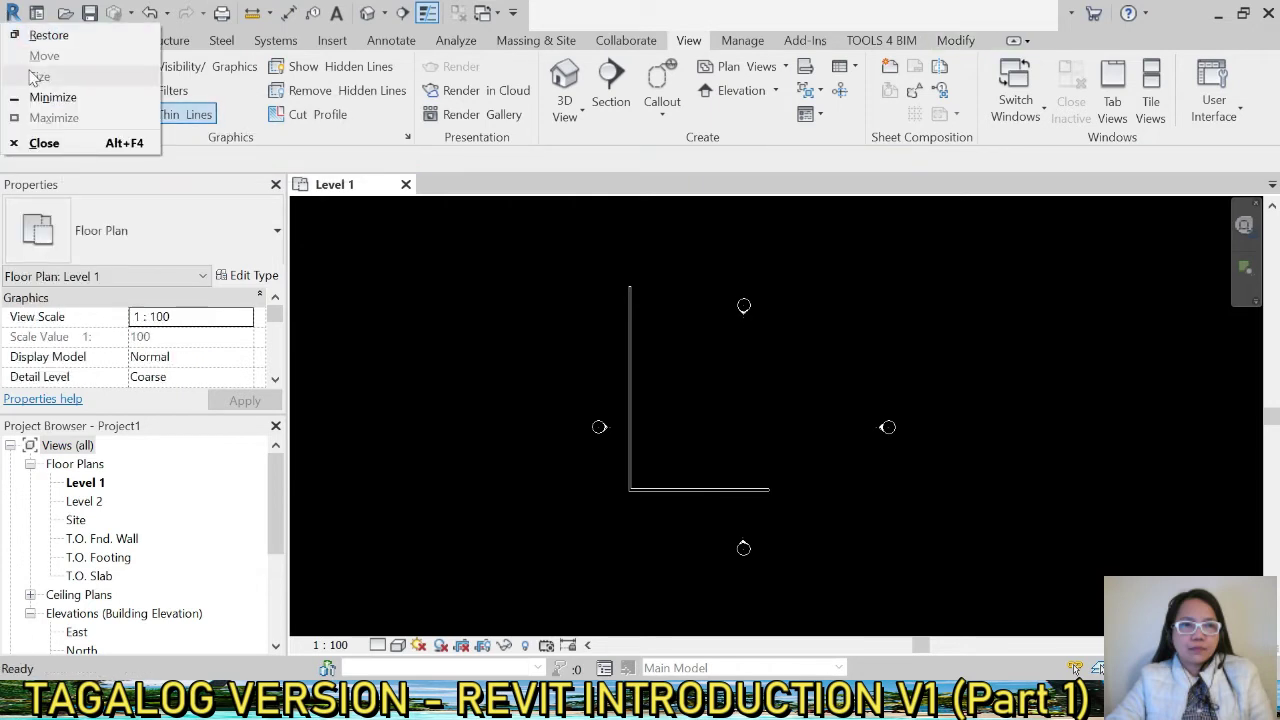
left_click(457, 286)
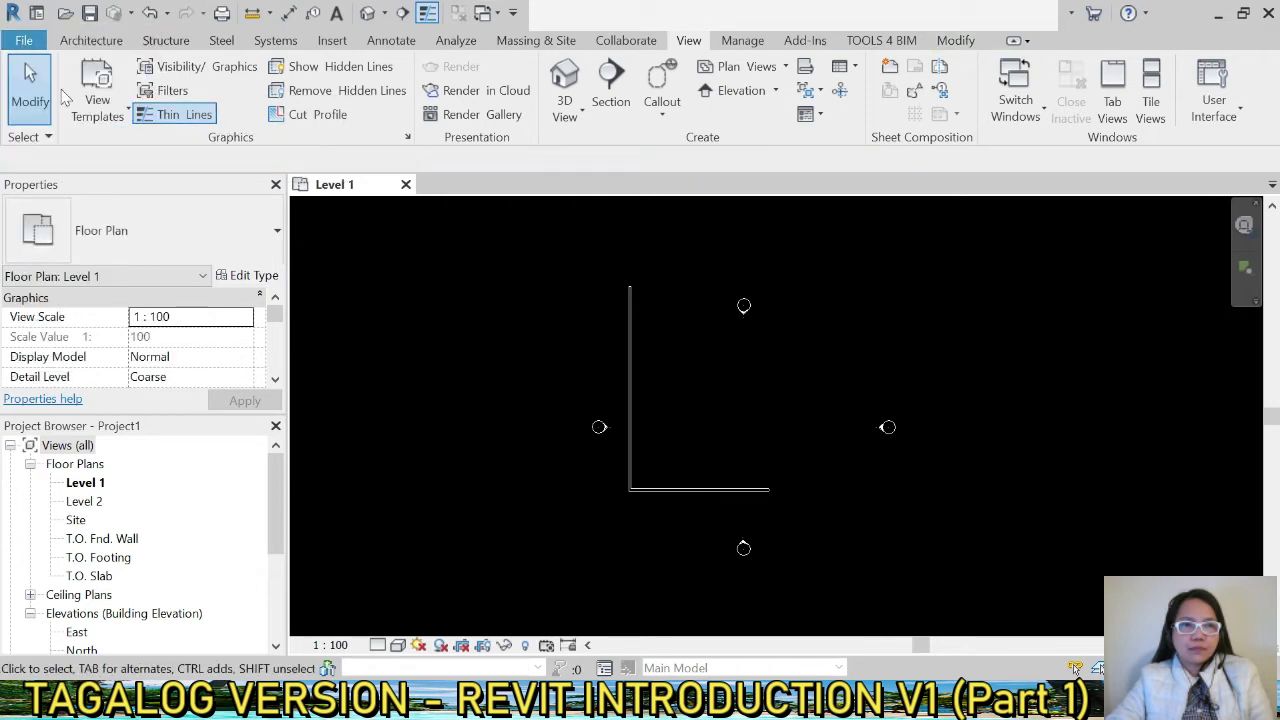
key("alt+f")
- In Options > Graphics, set the drawing background colour to White and apply it
left_click(306, 546)
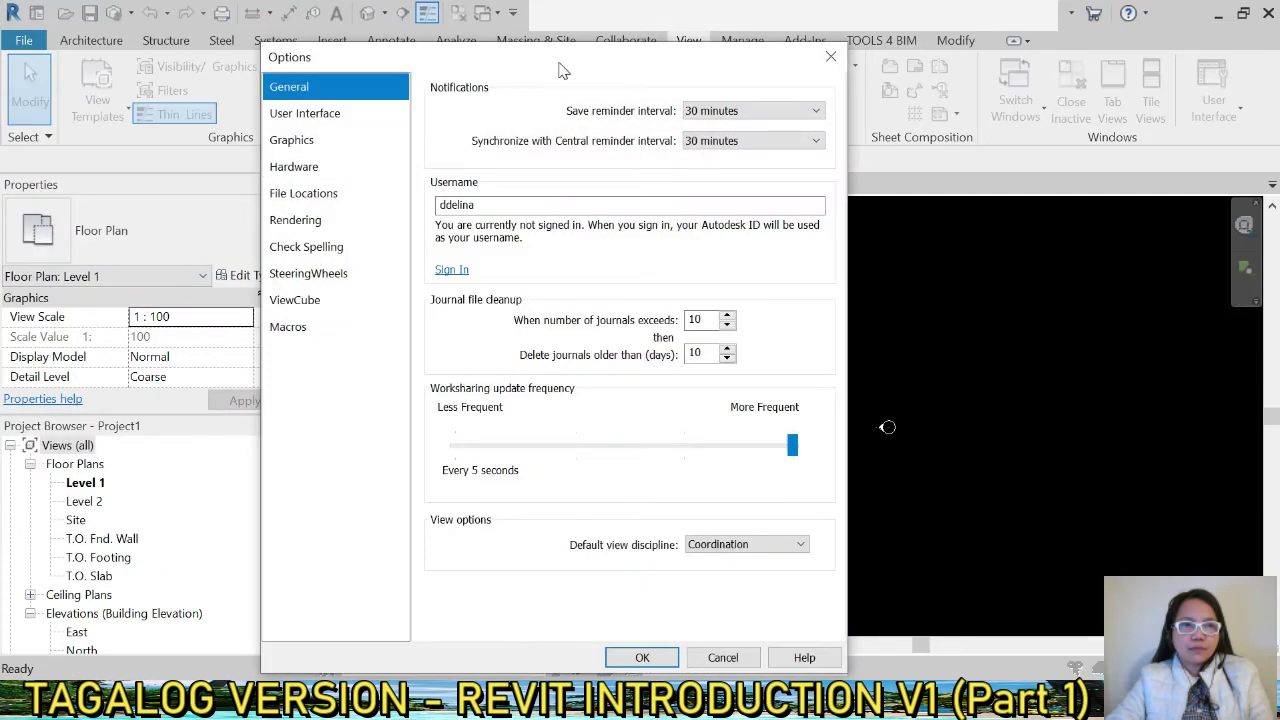
left_click_drag(561, 70, 401, 50)
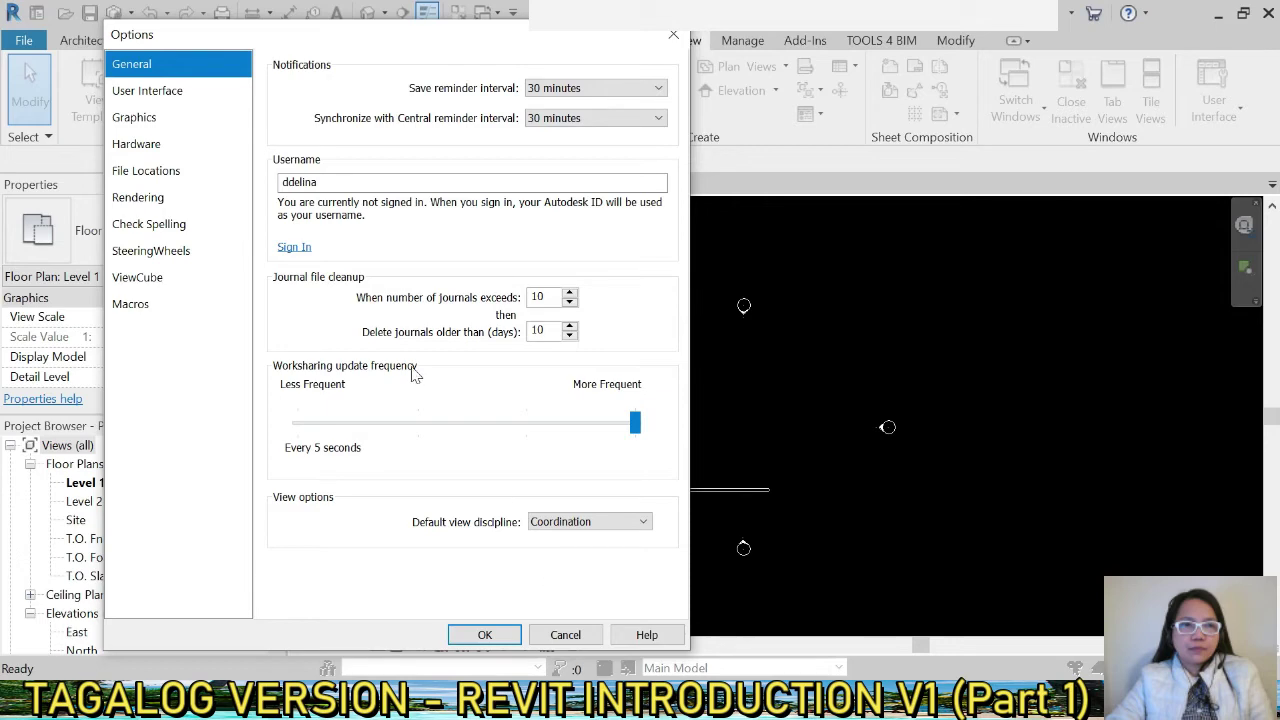
left_click(134, 118)
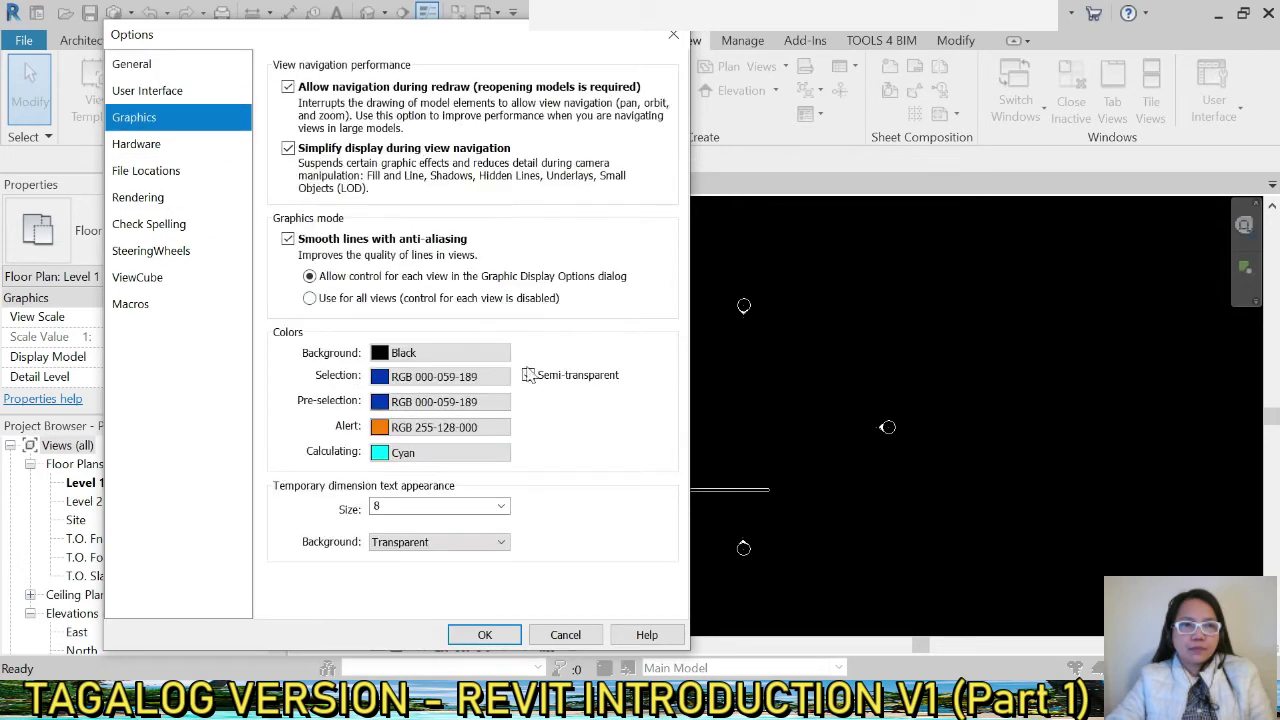
left_click(451, 353)
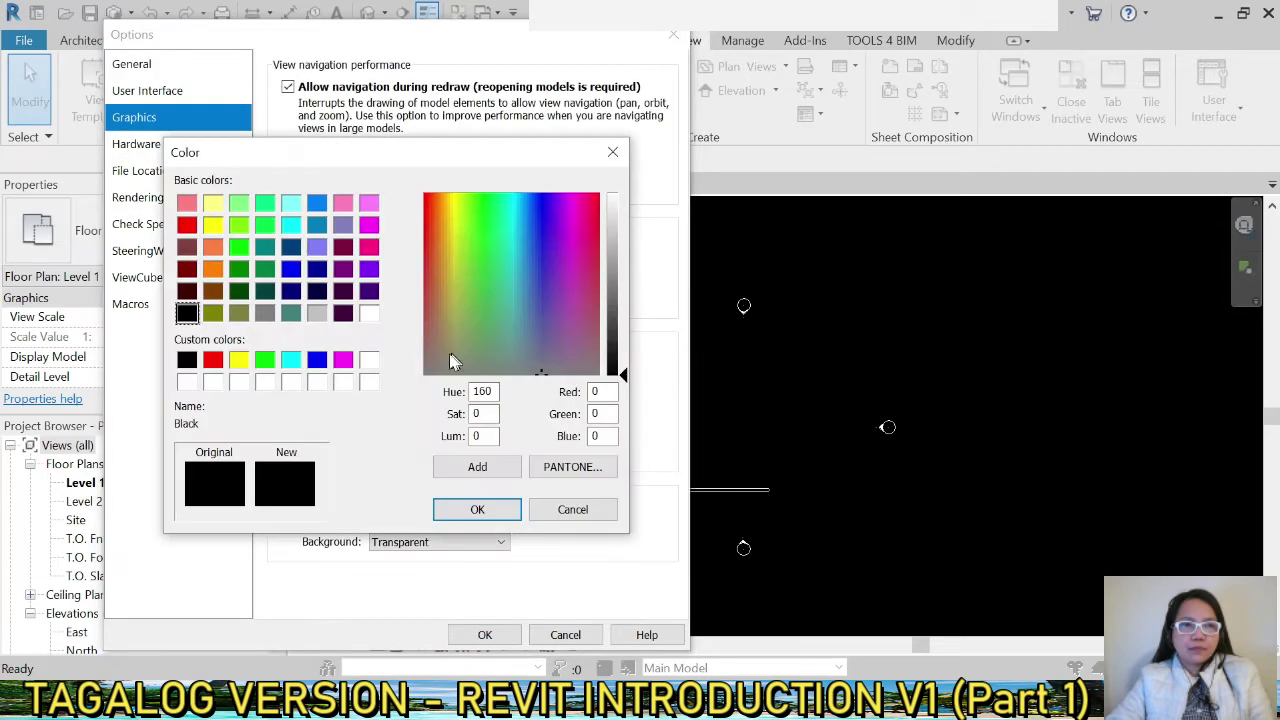
left_click(369, 361)
left_click(477, 509)
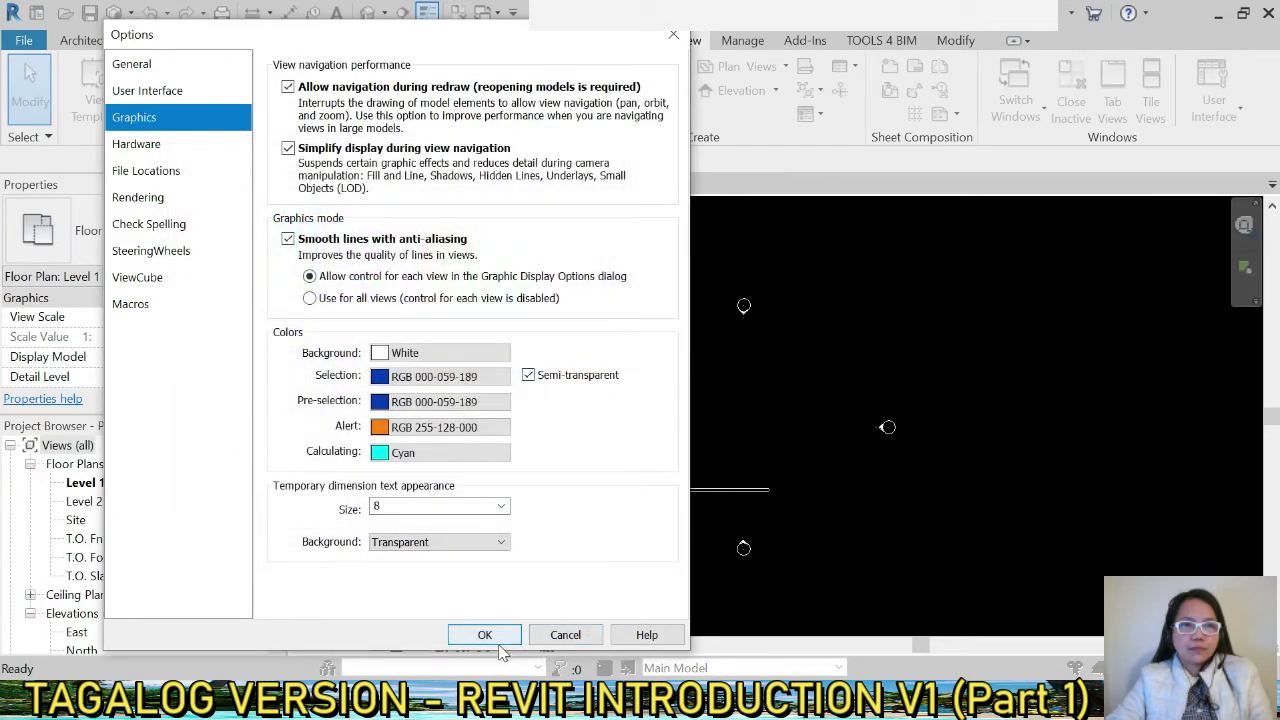
left_click(485, 634)
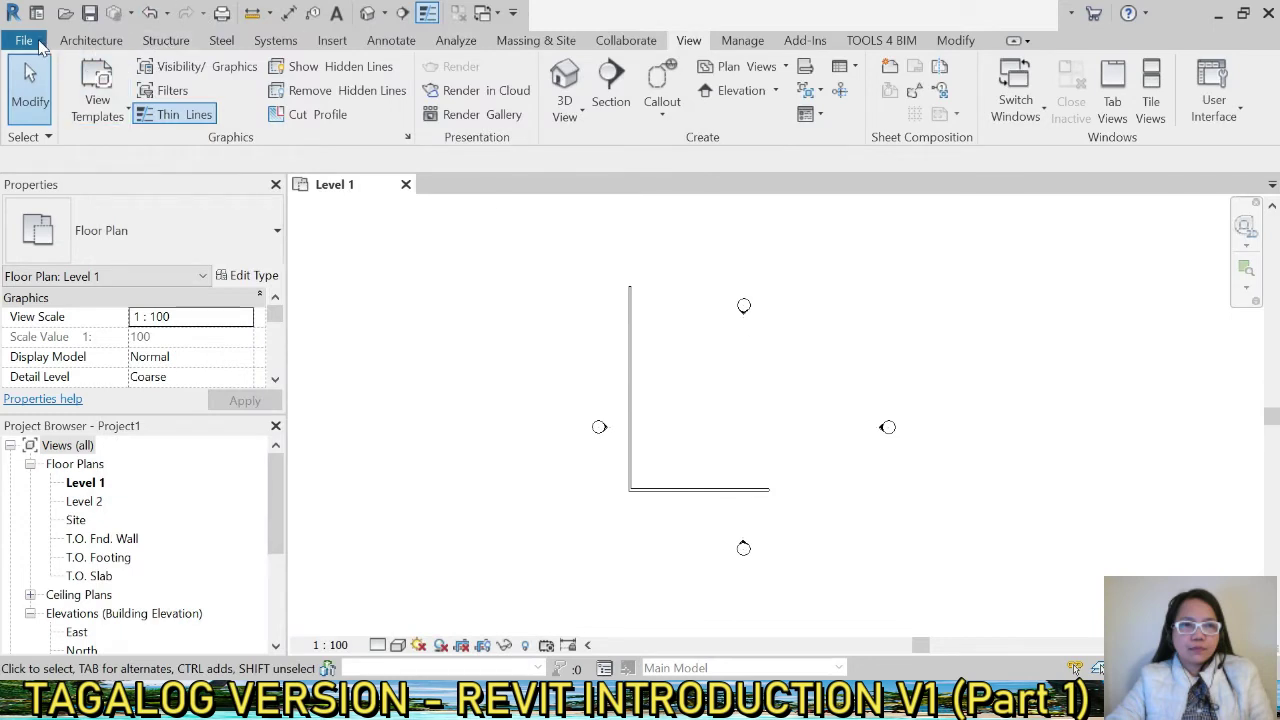
left_click(44, 44)
- Reopen Options, review File Locations and the point cloud root path, then return to General
left_click(492, 272)
right_click(495, 251)
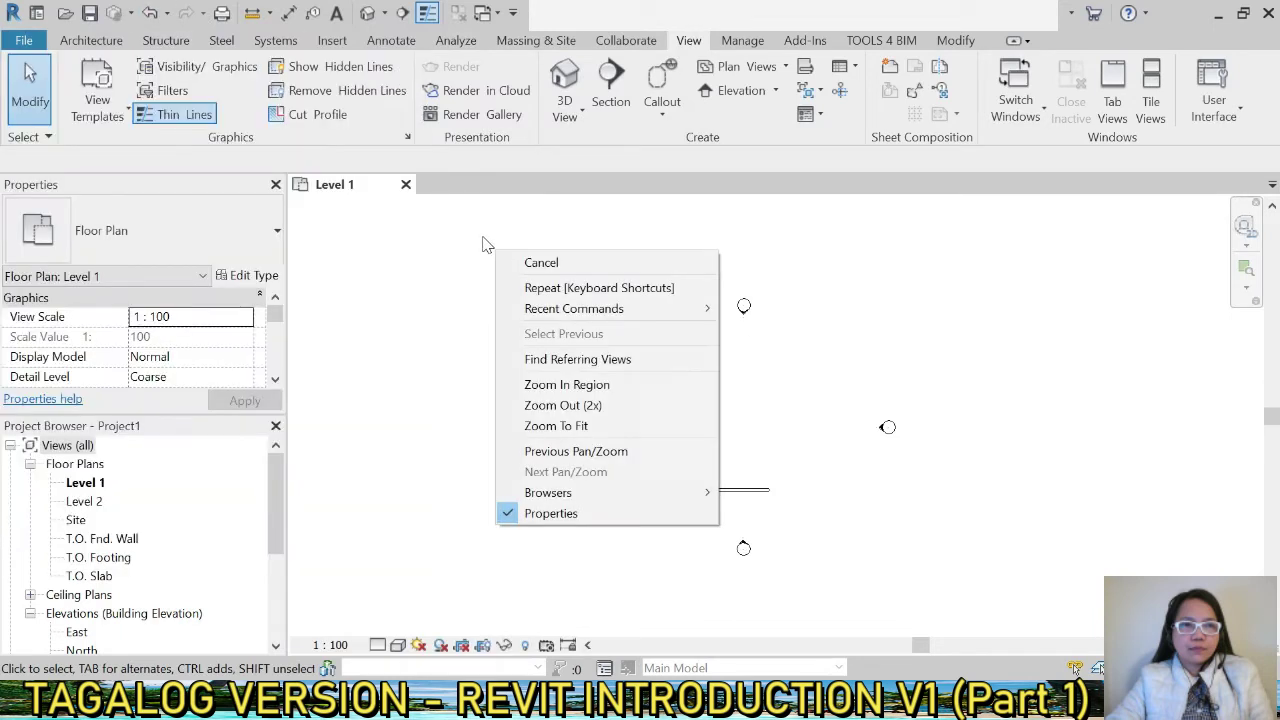
left_click(38, 48)
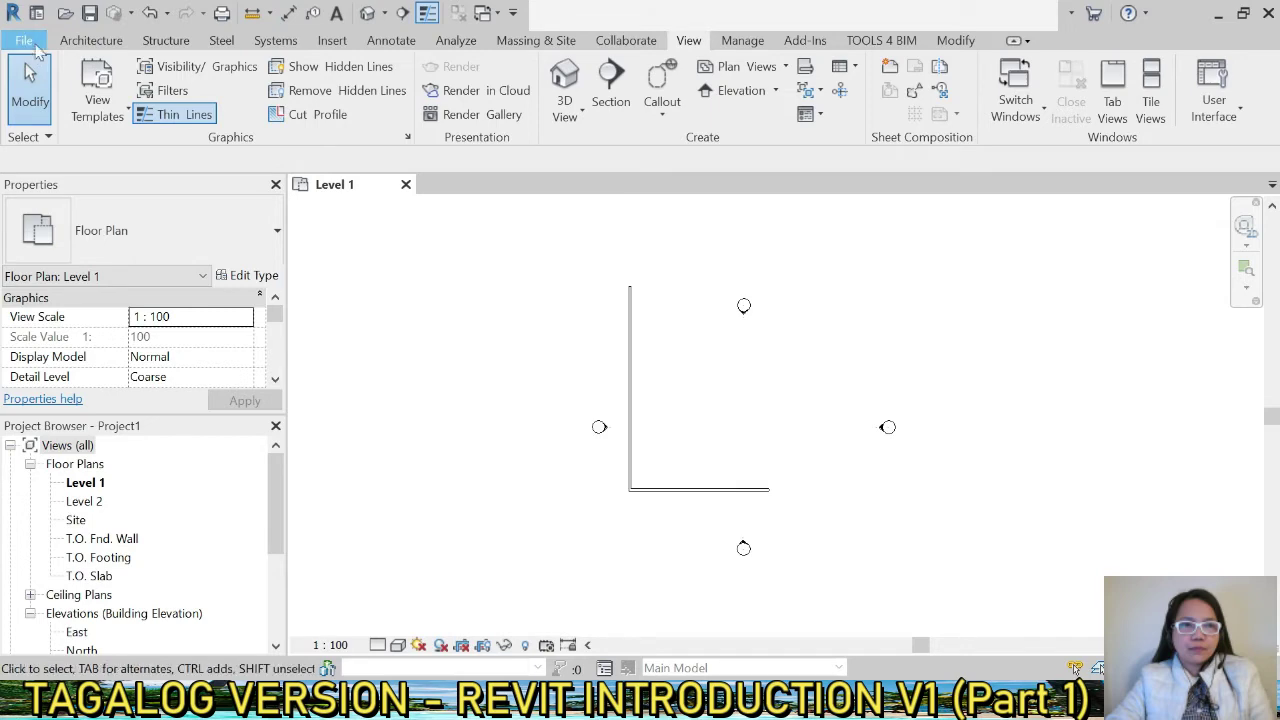
left_click(38, 48)
key("Escape")
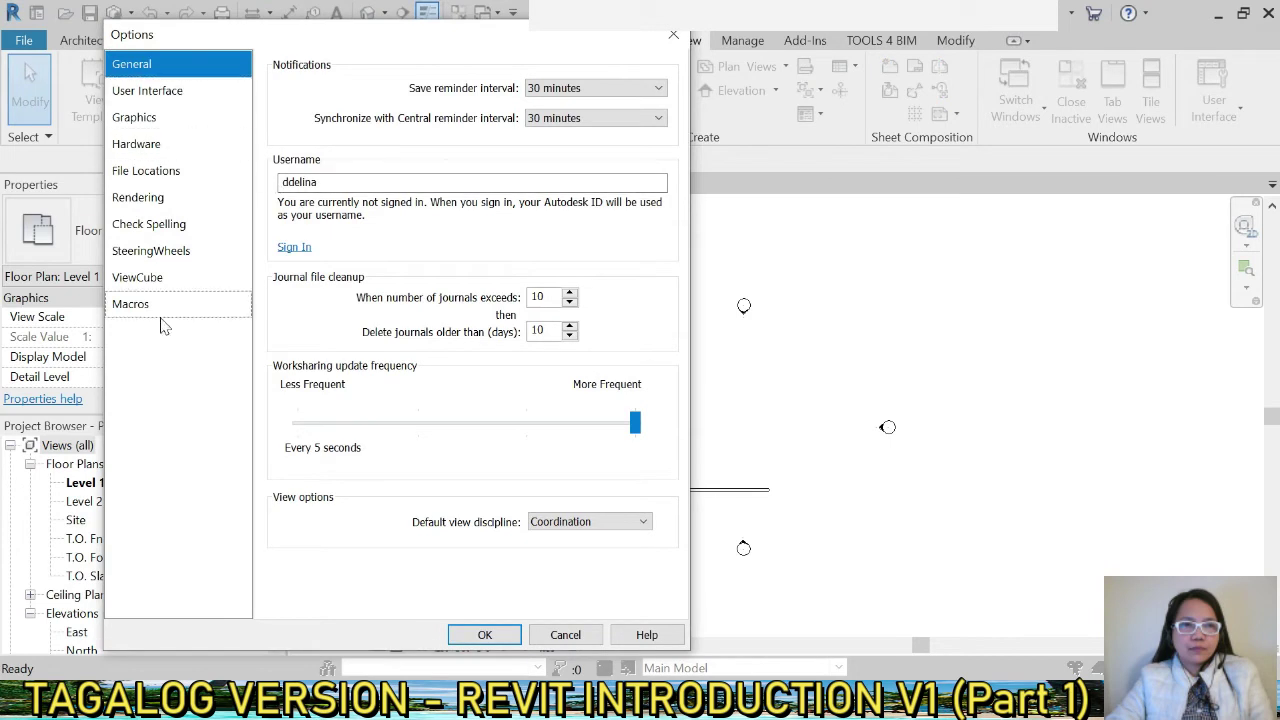
left_click(132, 175)
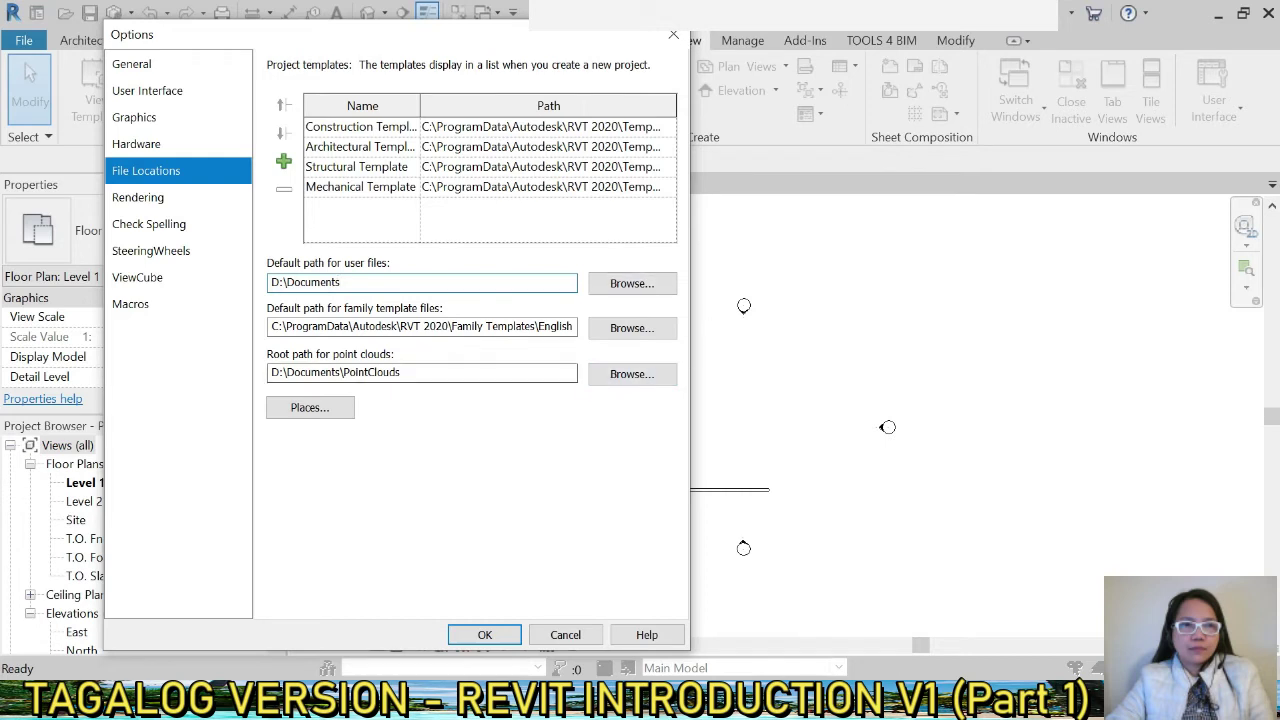
left_click(401, 372)
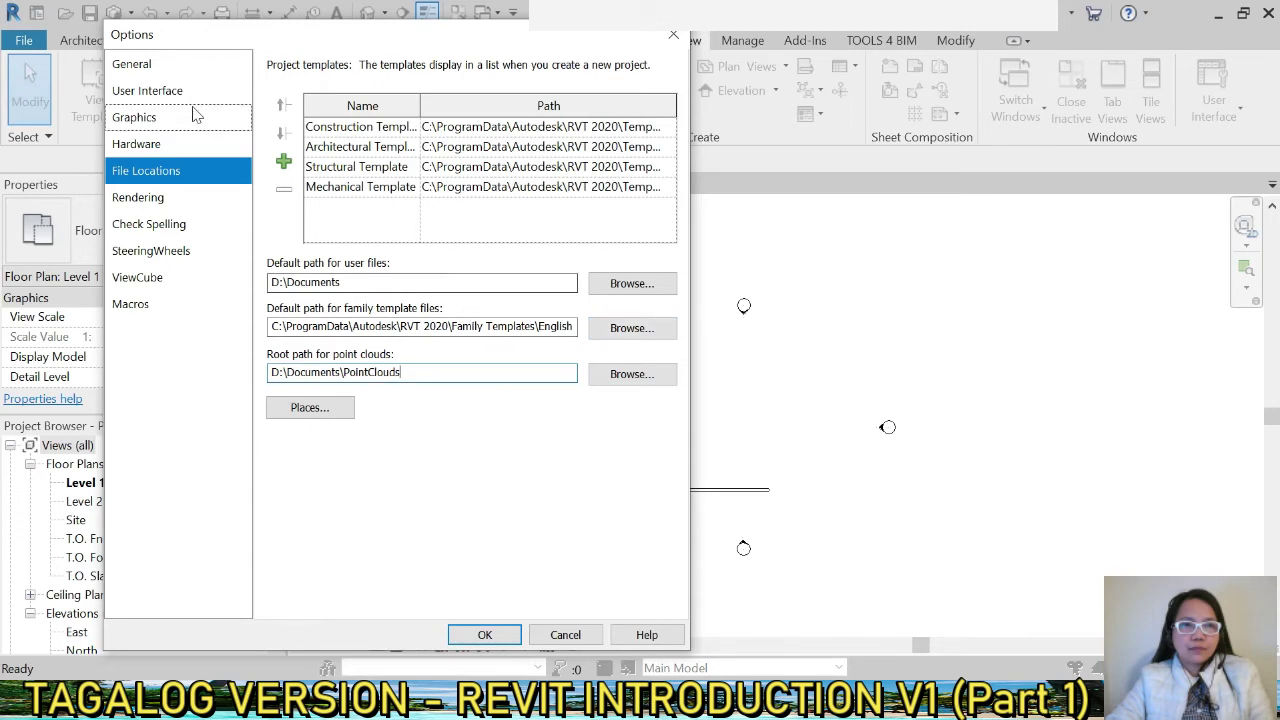
left_click(176, 78)
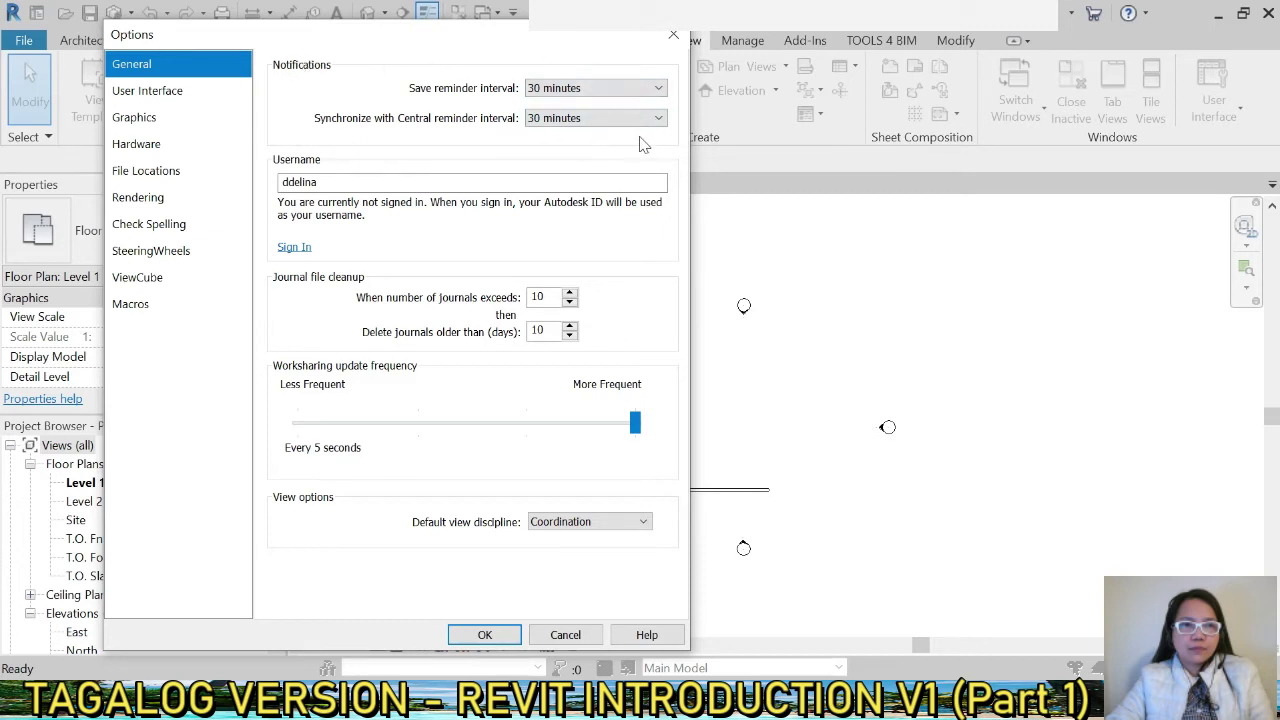
- Keep the save reminder interval at 30 minutes and move to User Interface settings
left_click(595, 94)
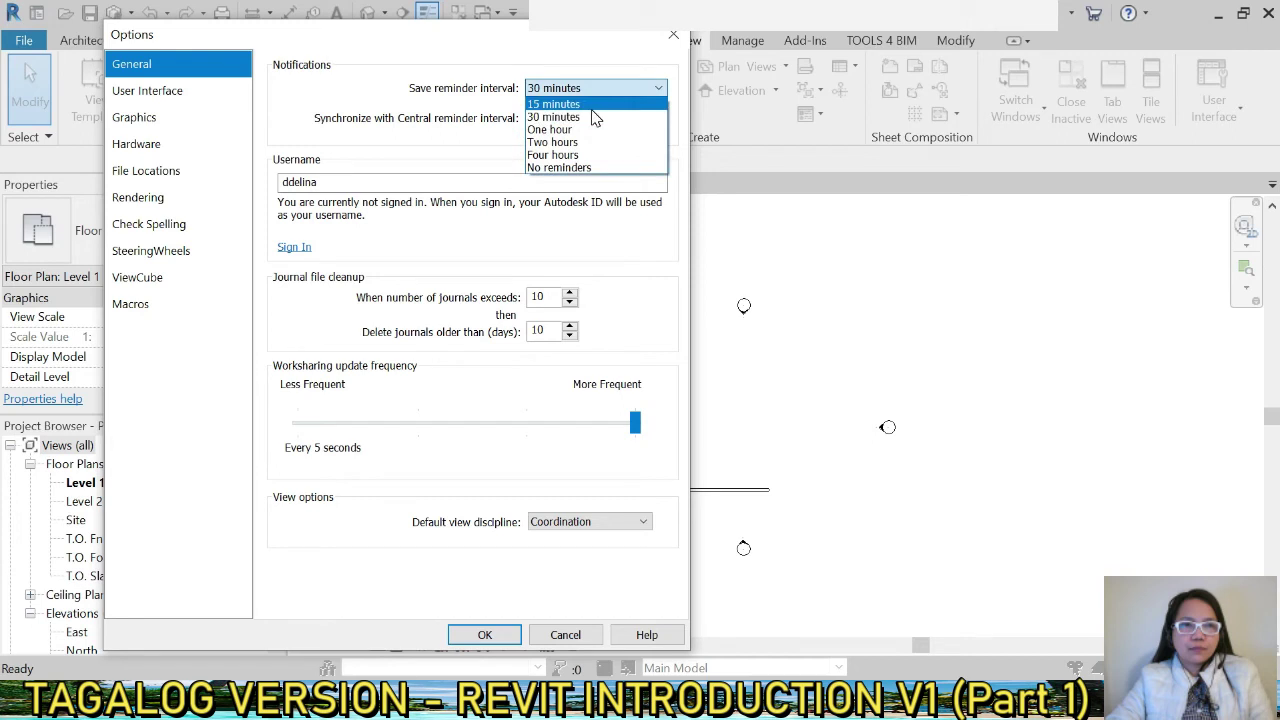
left_click(597, 53)
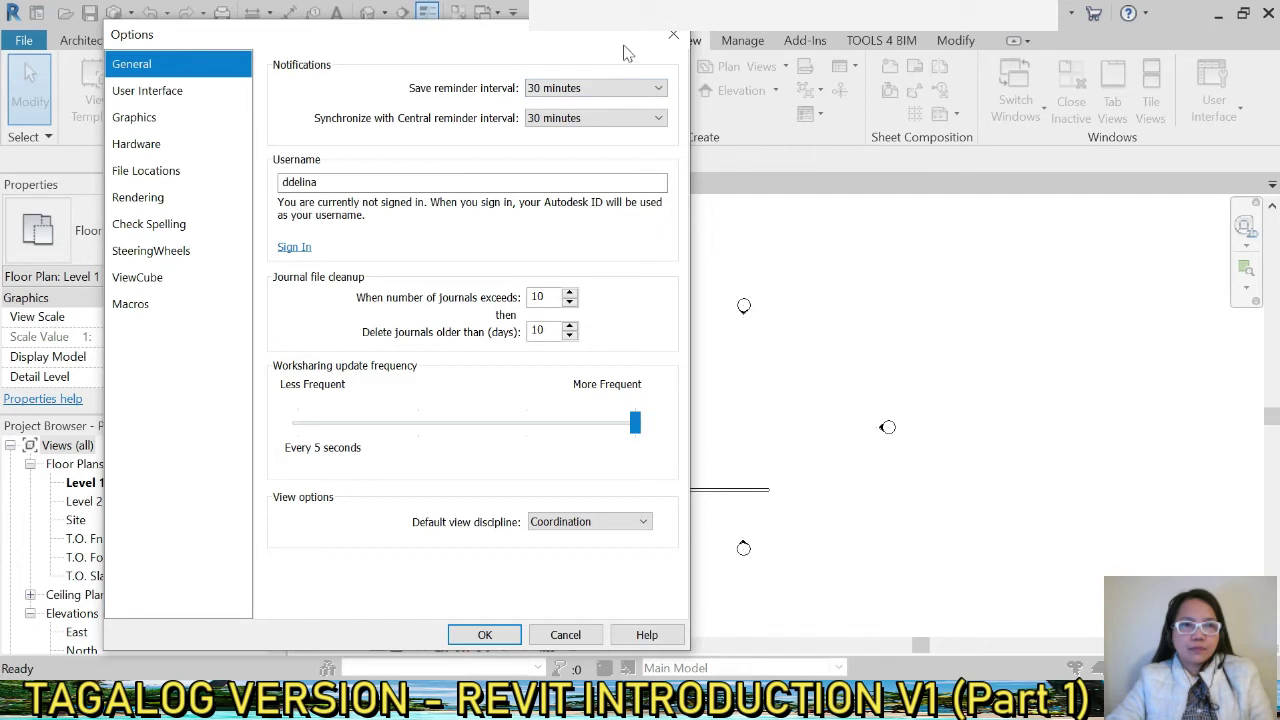
left_click(620, 90)
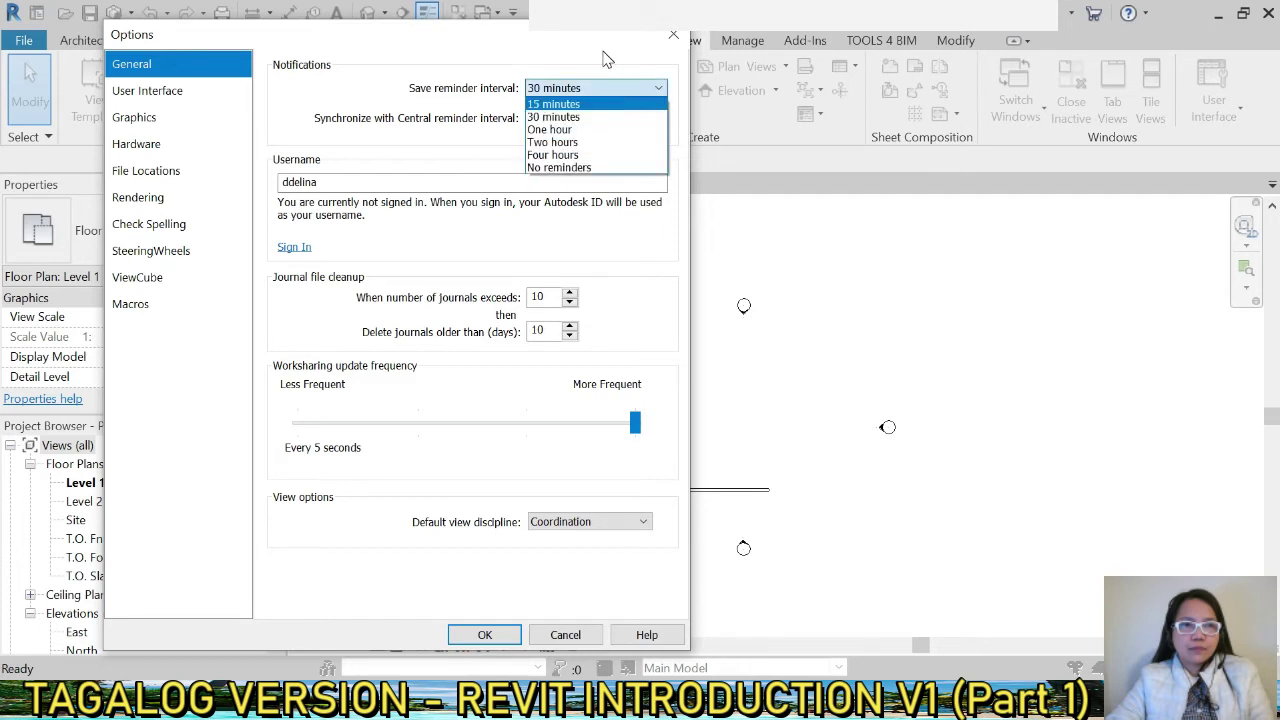
left_click(605, 58)
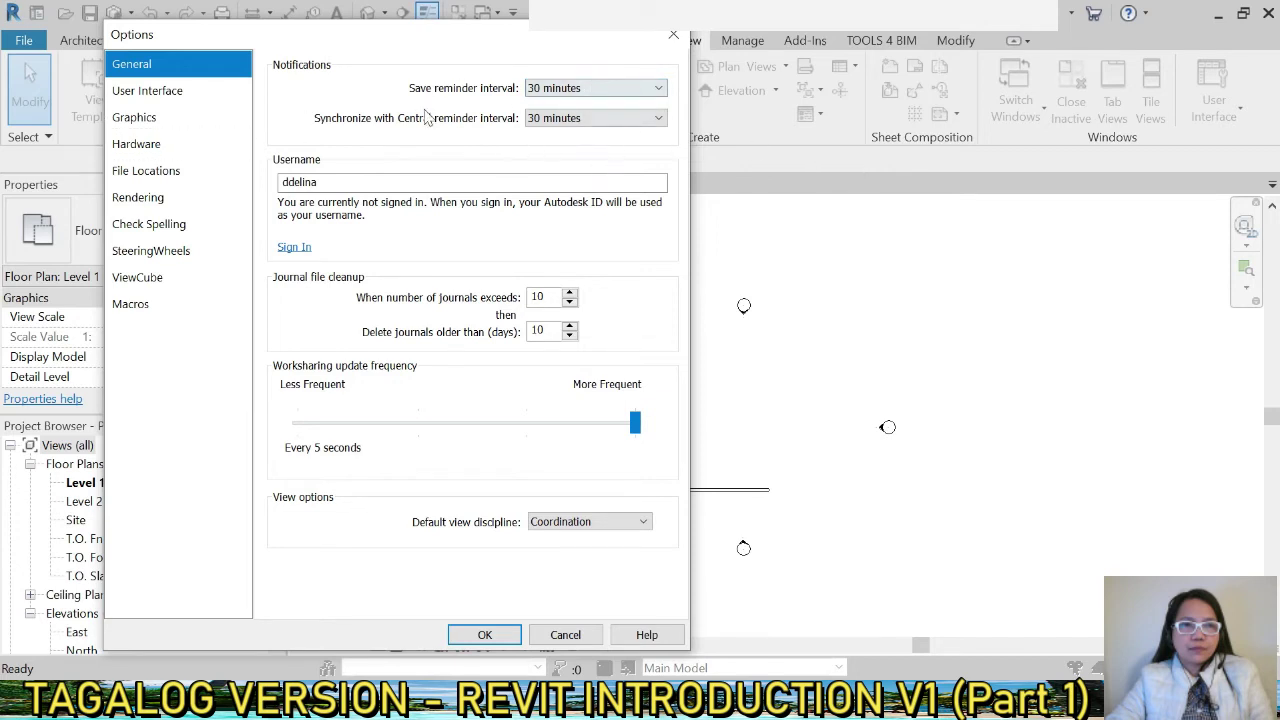
left_click(147, 90)
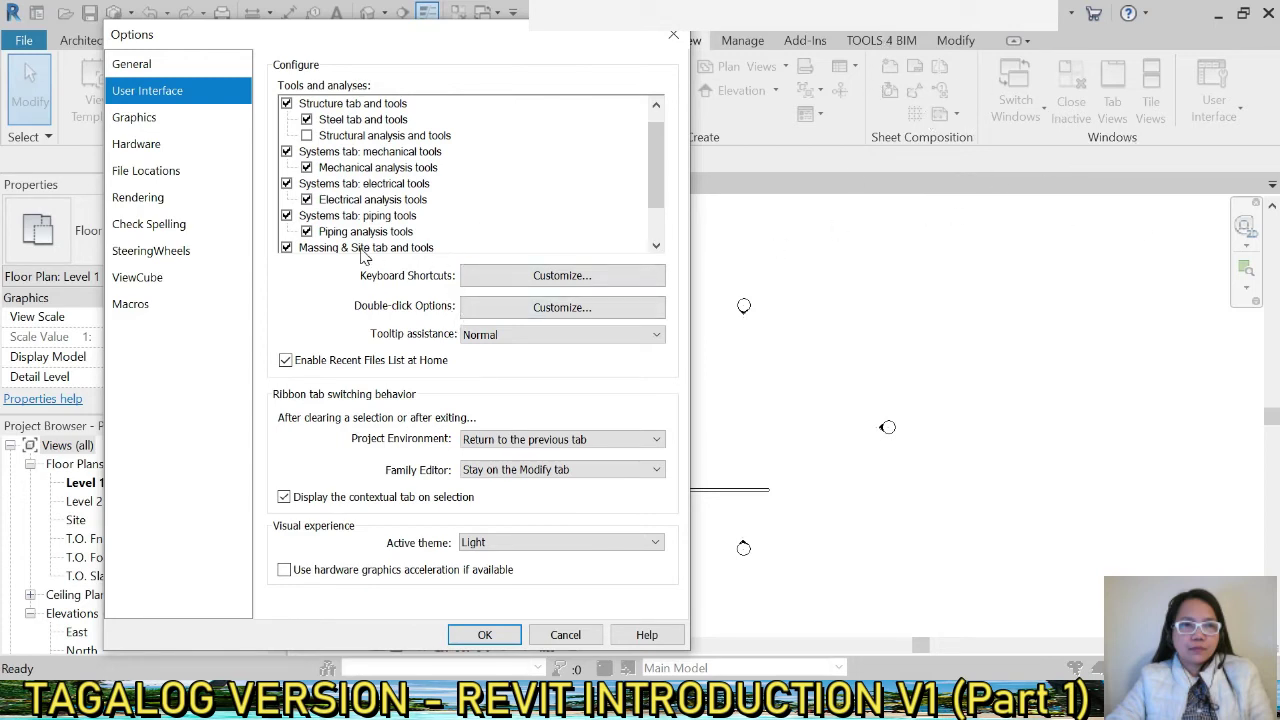
- Step through the Graphics, Hardware, File Locations and Rendering pages to reach Check Spelling
left_click(140, 120)
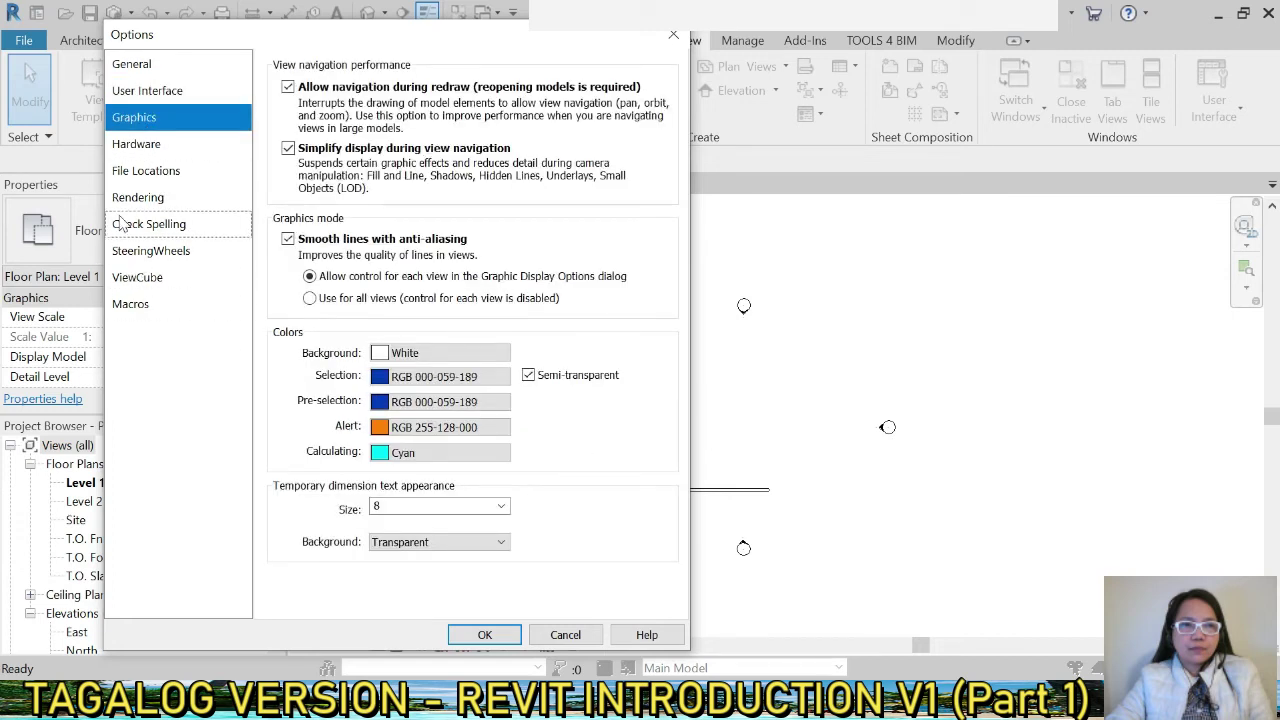
left_click(140, 146)
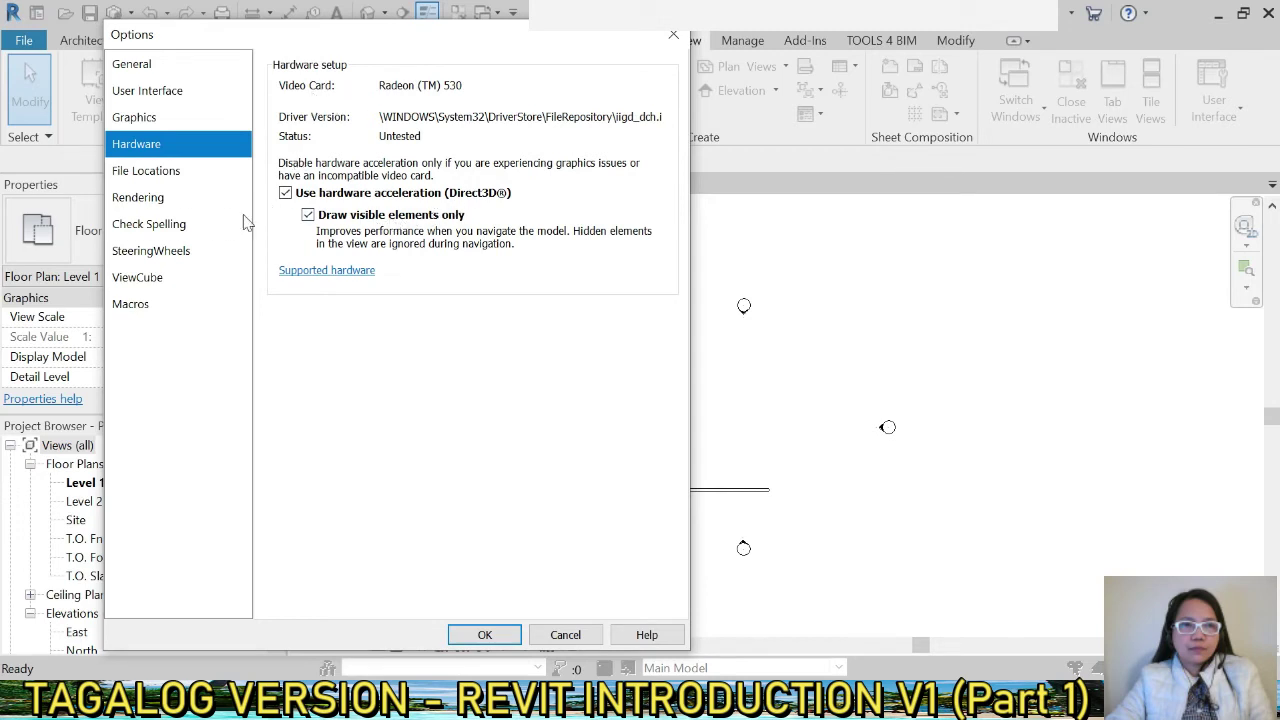
left_click(156, 176)
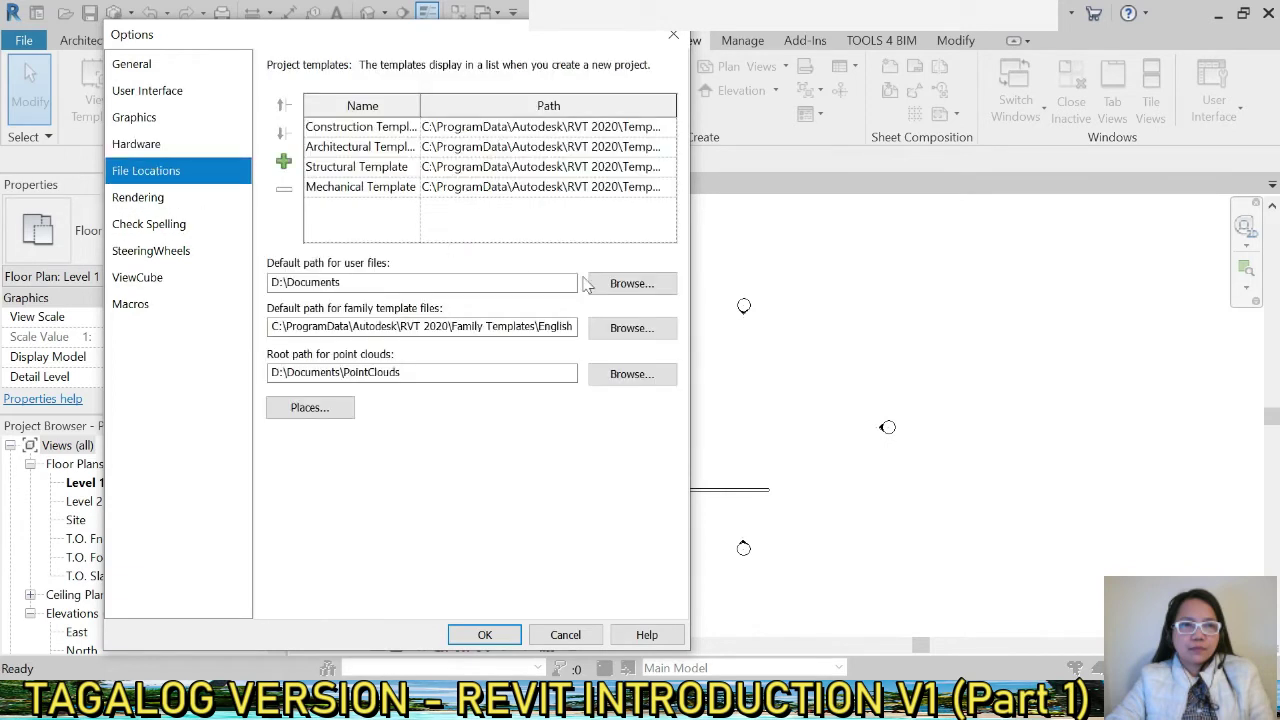
left_click(140, 197)
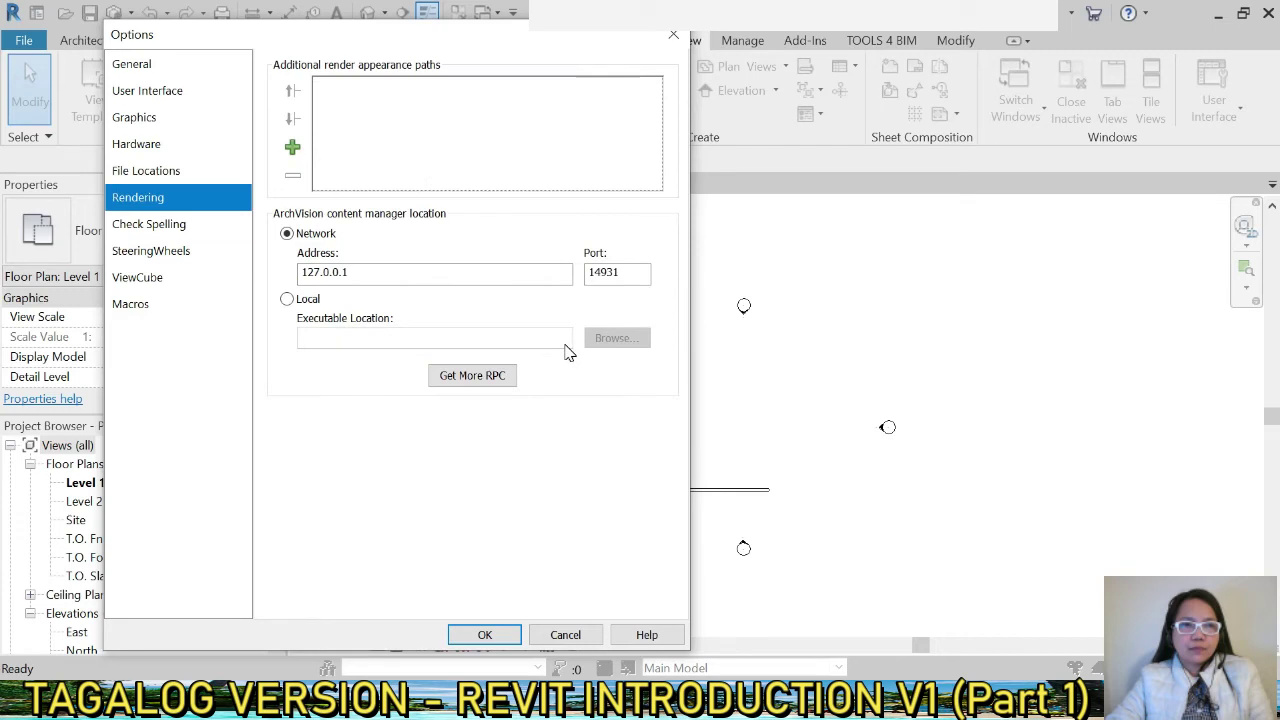
left_click(175, 230)
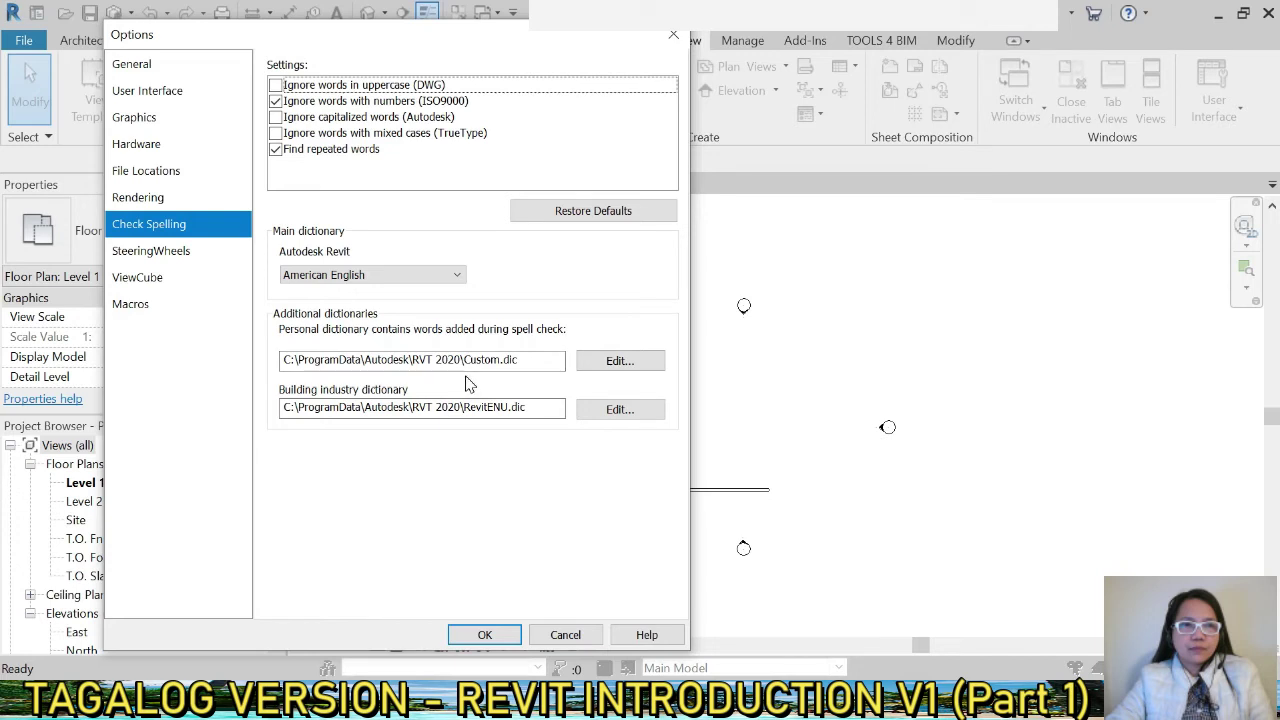
- Review the SteeringWheels, ViewCube (kept in All 3D Views) and Macros options, then accept them
left_click_drag(525, 360, 364, 360)
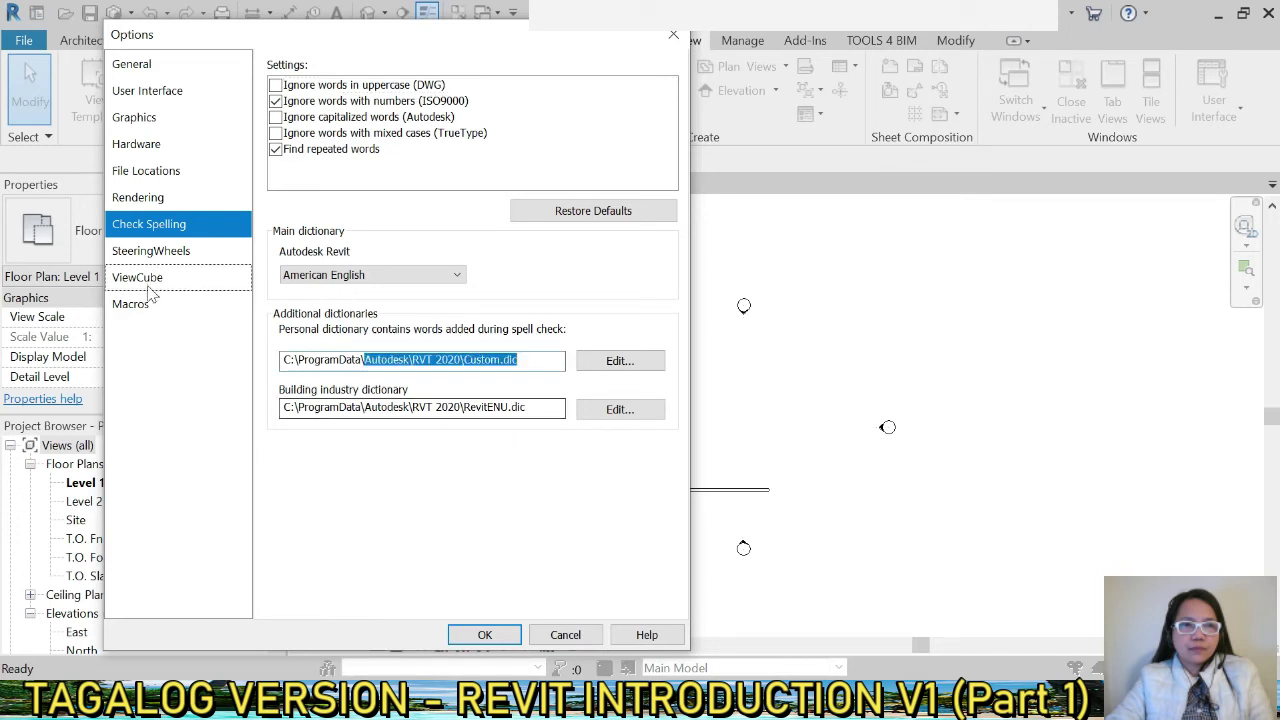
left_click(160, 255)
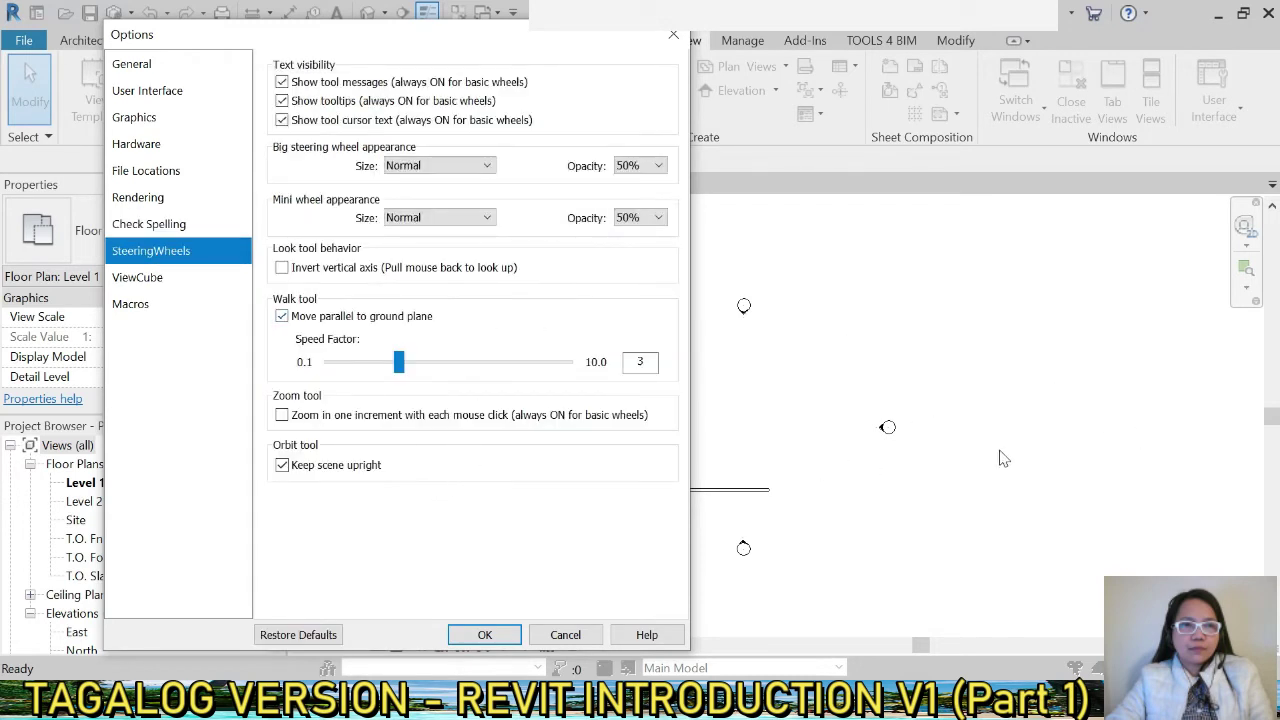
left_click(150, 277)
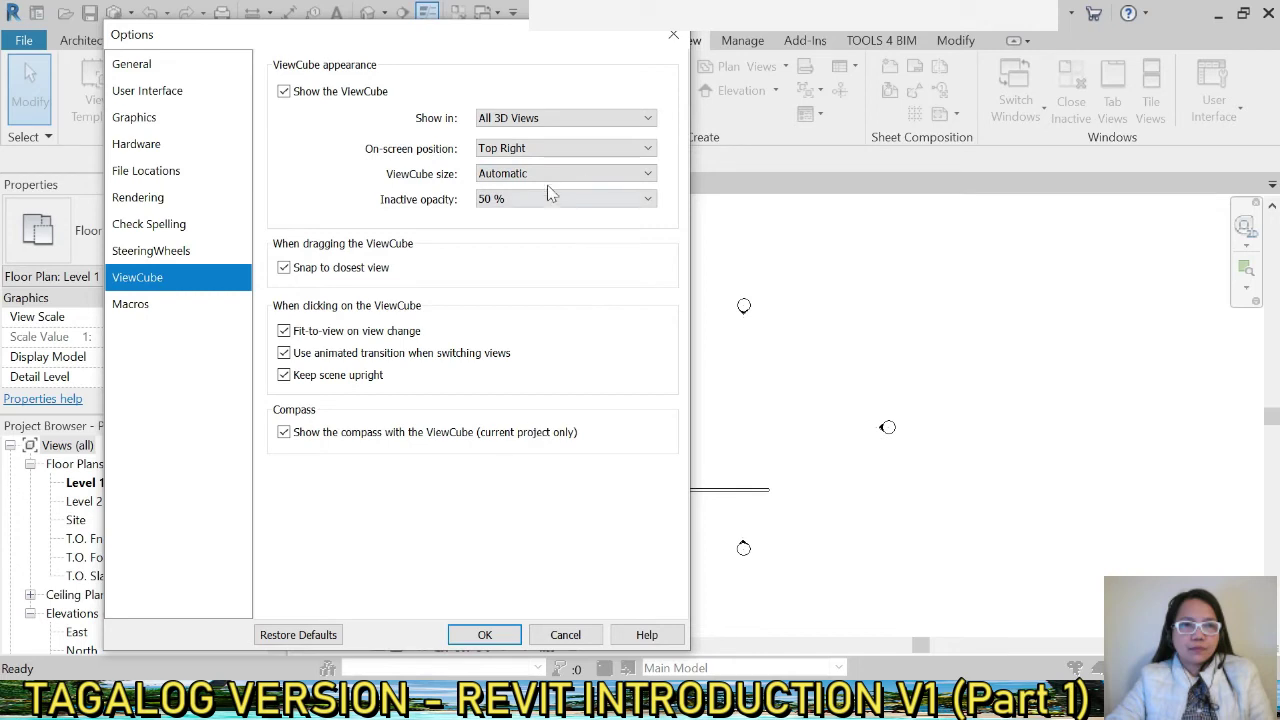
left_click(614, 119)
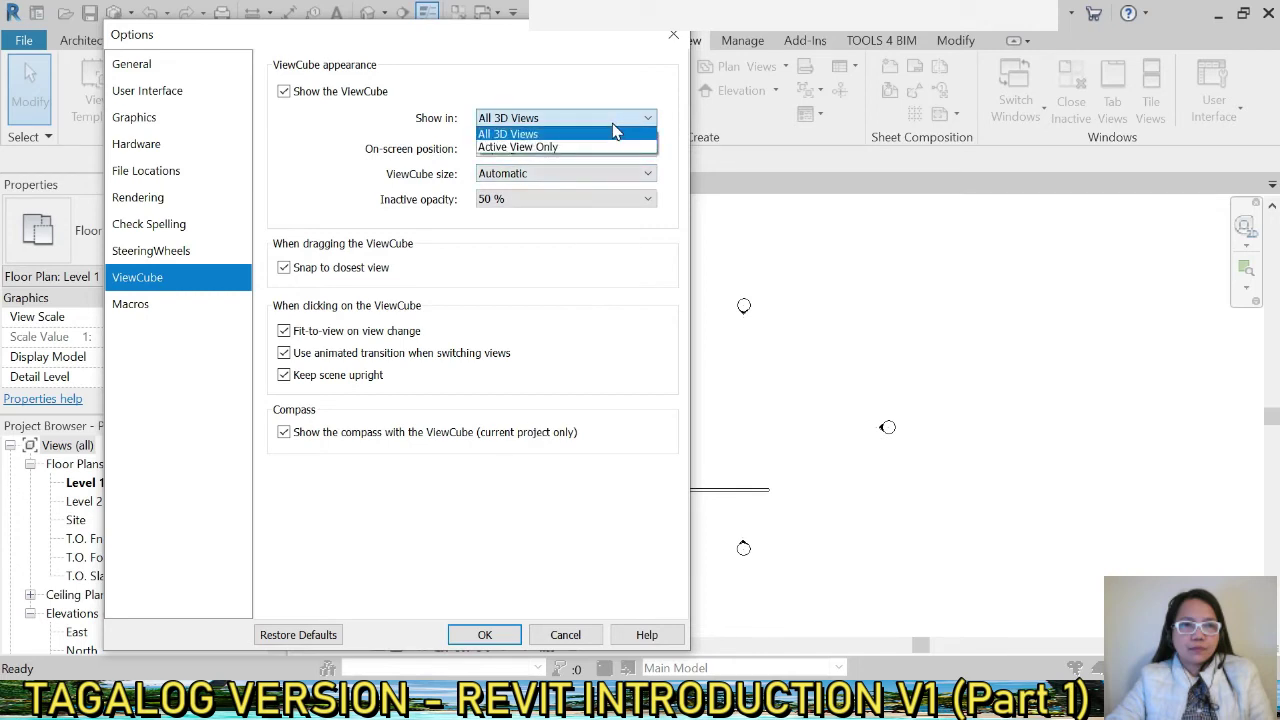
left_click(612, 133)
left_click(135, 303)
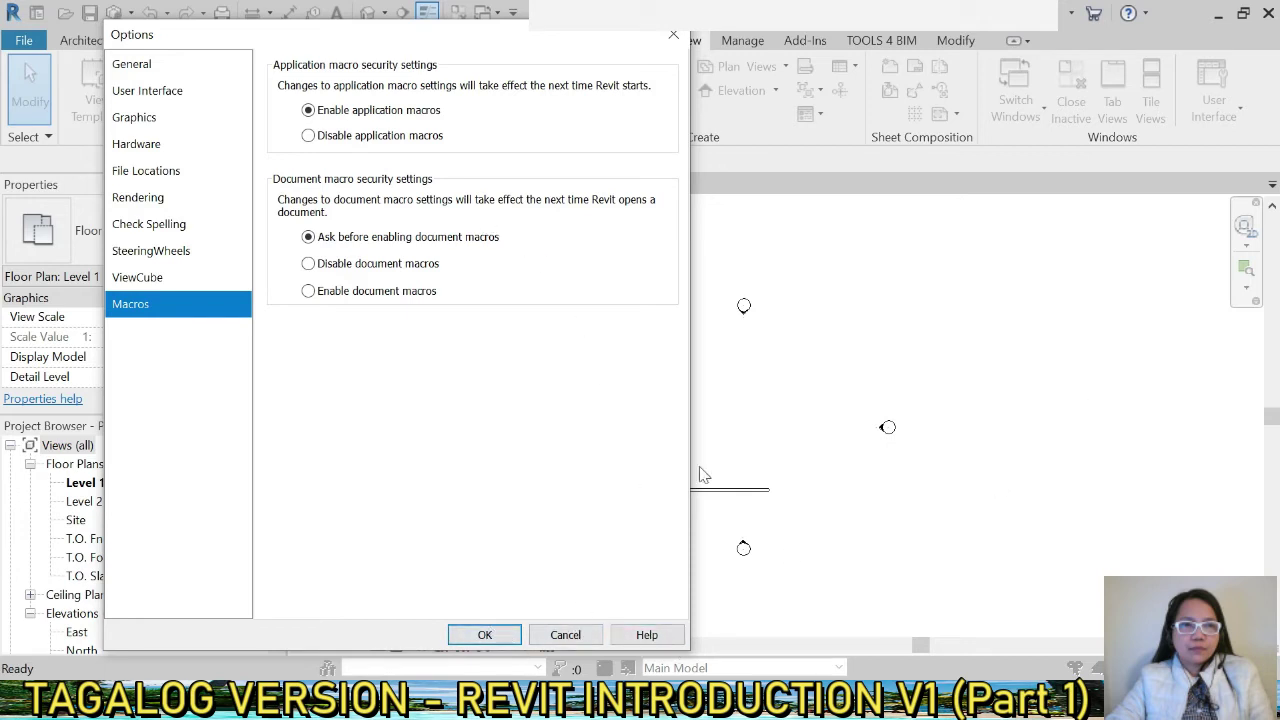
left_click(502, 632)
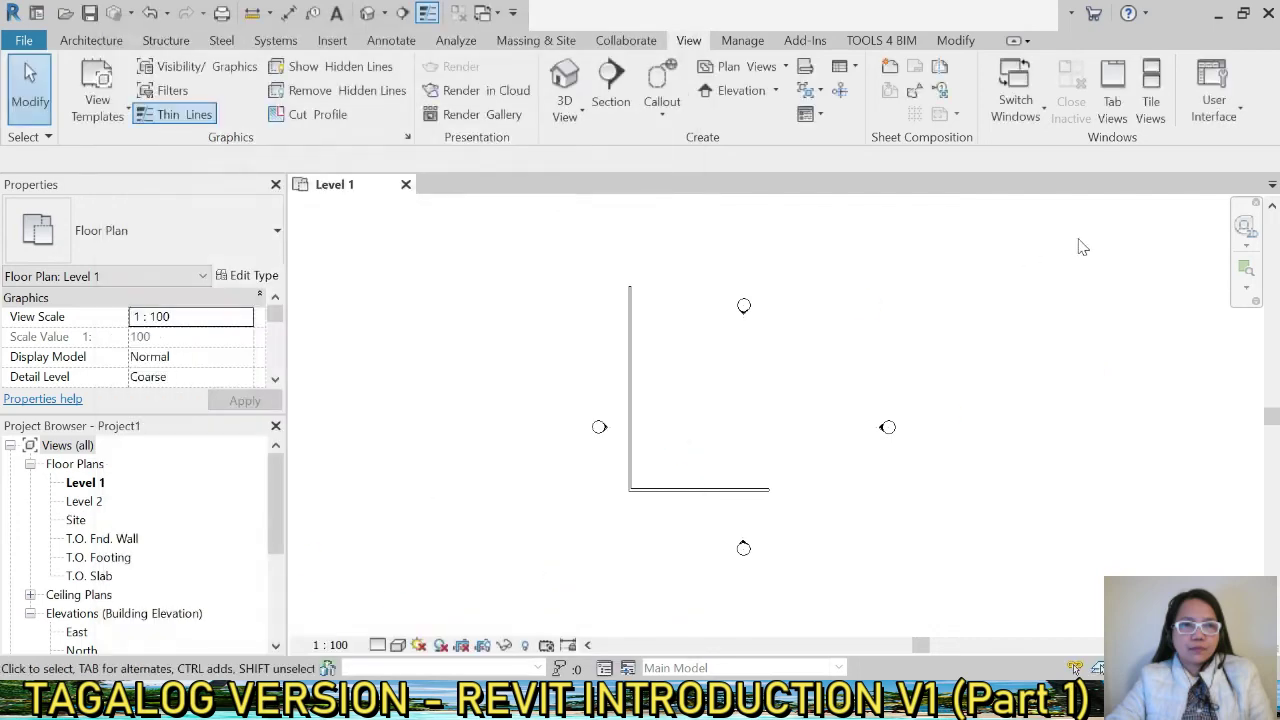
scroll(165, 540, "down", 2)
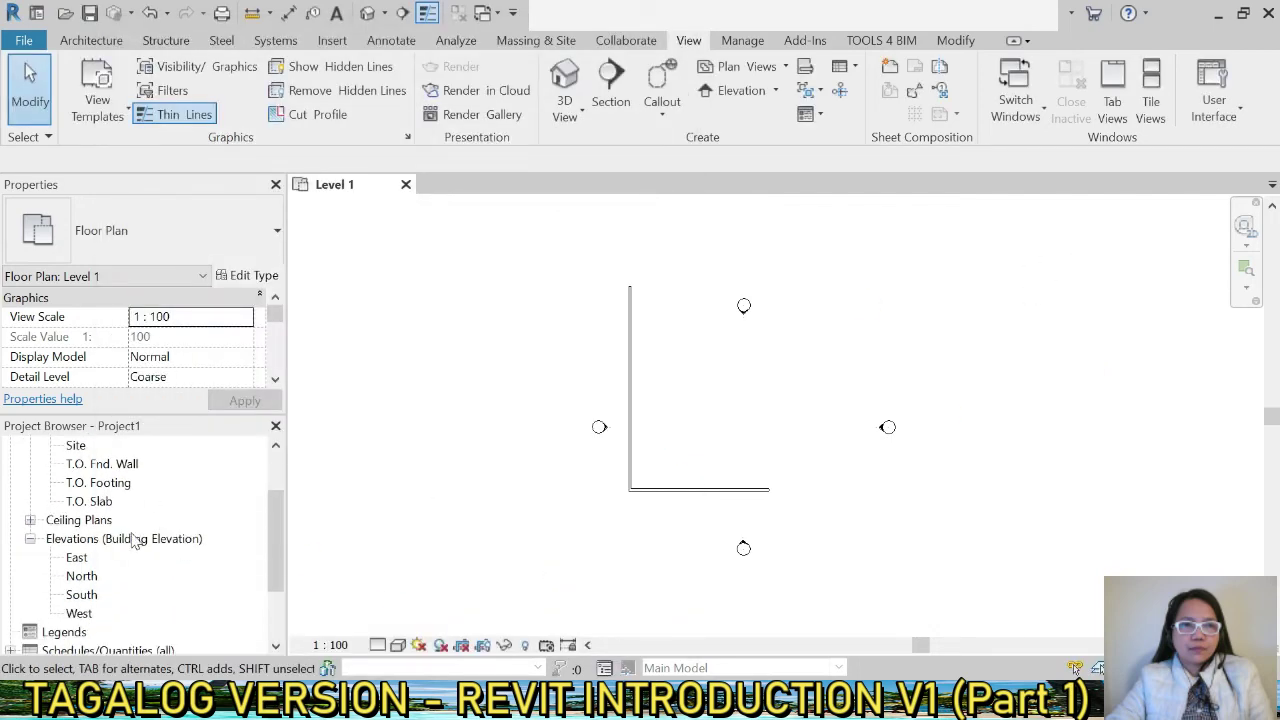
- Float the Project Browser as its own palette over the drawing area
scroll(140, 538, "up", 1)
scroll(143, 538, "up", 1)
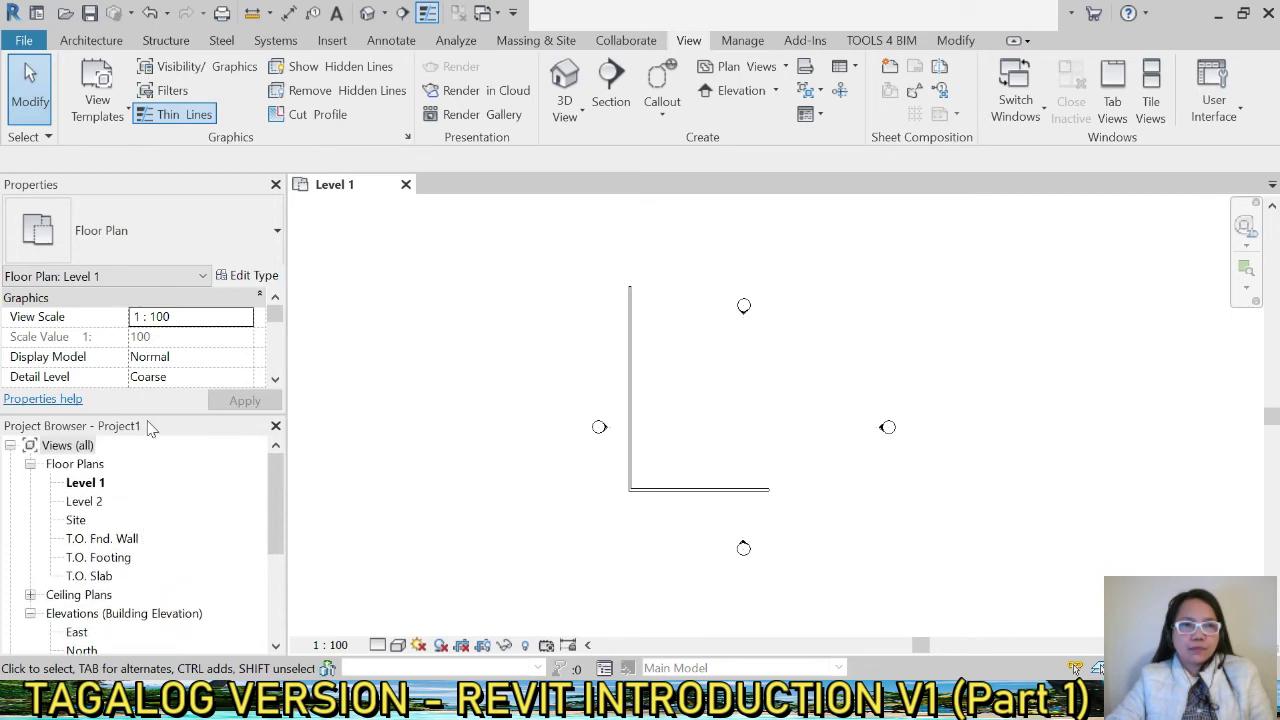
mouse_move(177, 426)
left_mouse_down()
mouse_move(607, 362)
mouse_move(671, 182)
left_mouse_up()
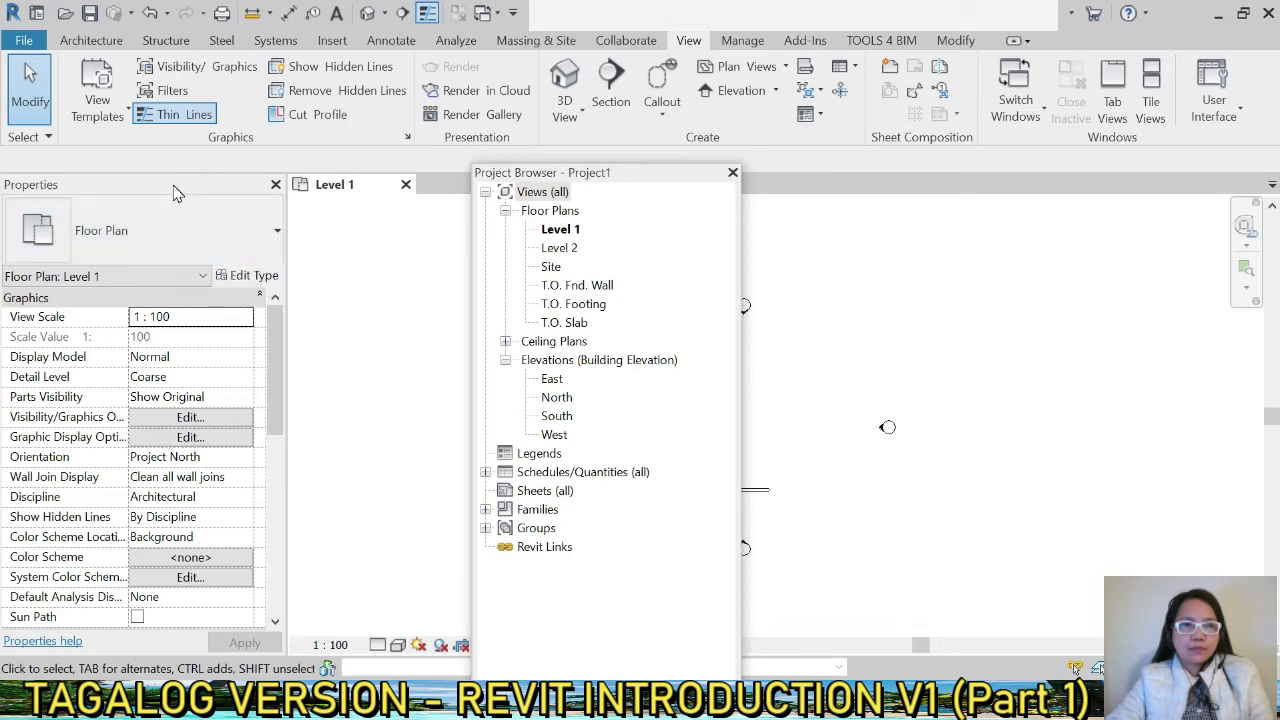
scroll(165, 428, "down", 1)
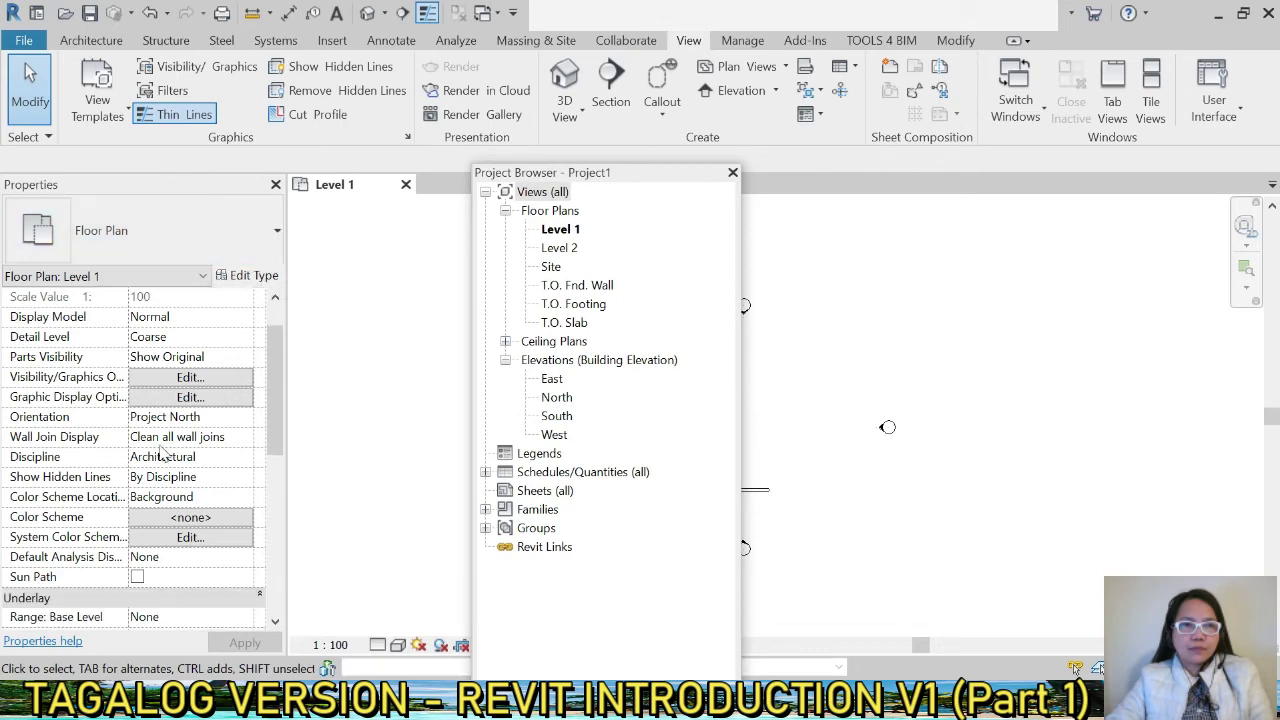
scroll(165, 462, "down", 2)
scroll(165, 478, "down", 5)
scroll(165, 490, "down", 3)
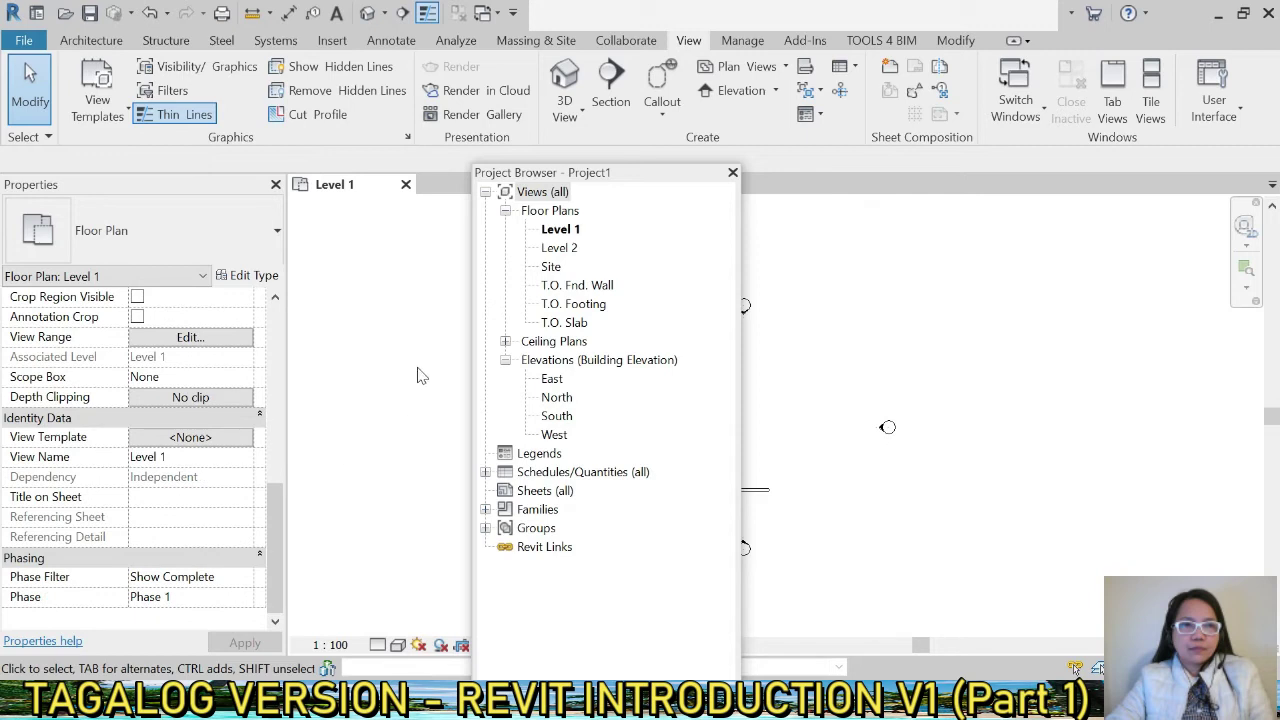
- Select the Level 1 floor plan under Floor Plans to show its properties
scroll(210, 430, "up", 1)
scroll(213, 434, "up", 3)
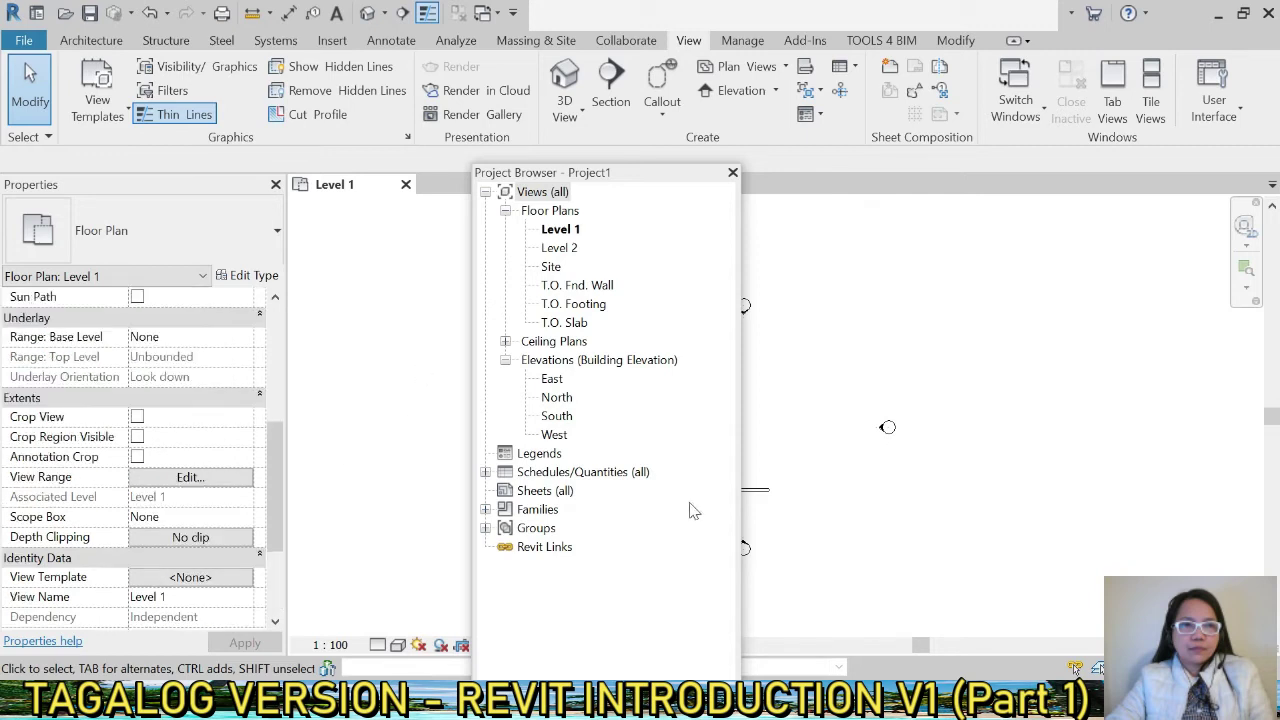
left_click(550, 232)
left_click(548, 216)
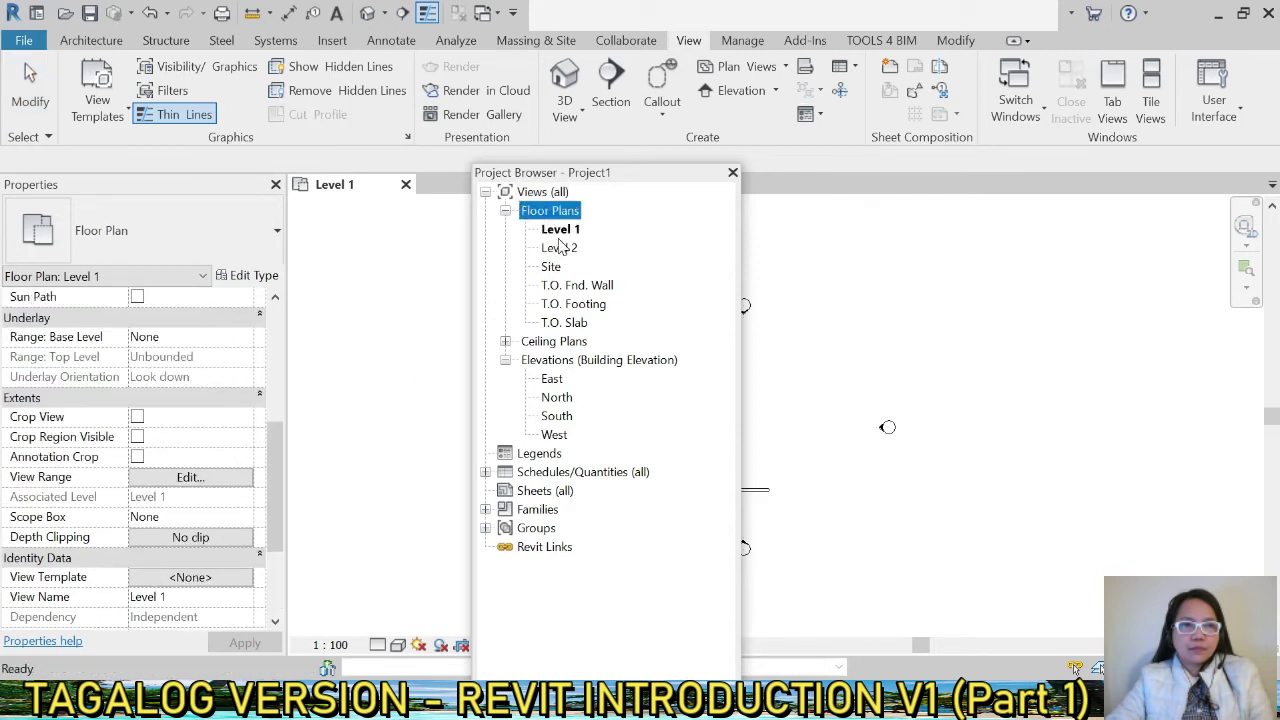
left_click(558, 230)
left_click(555, 216)
left_click(553, 237)
scroll(200, 500, "down", 3)
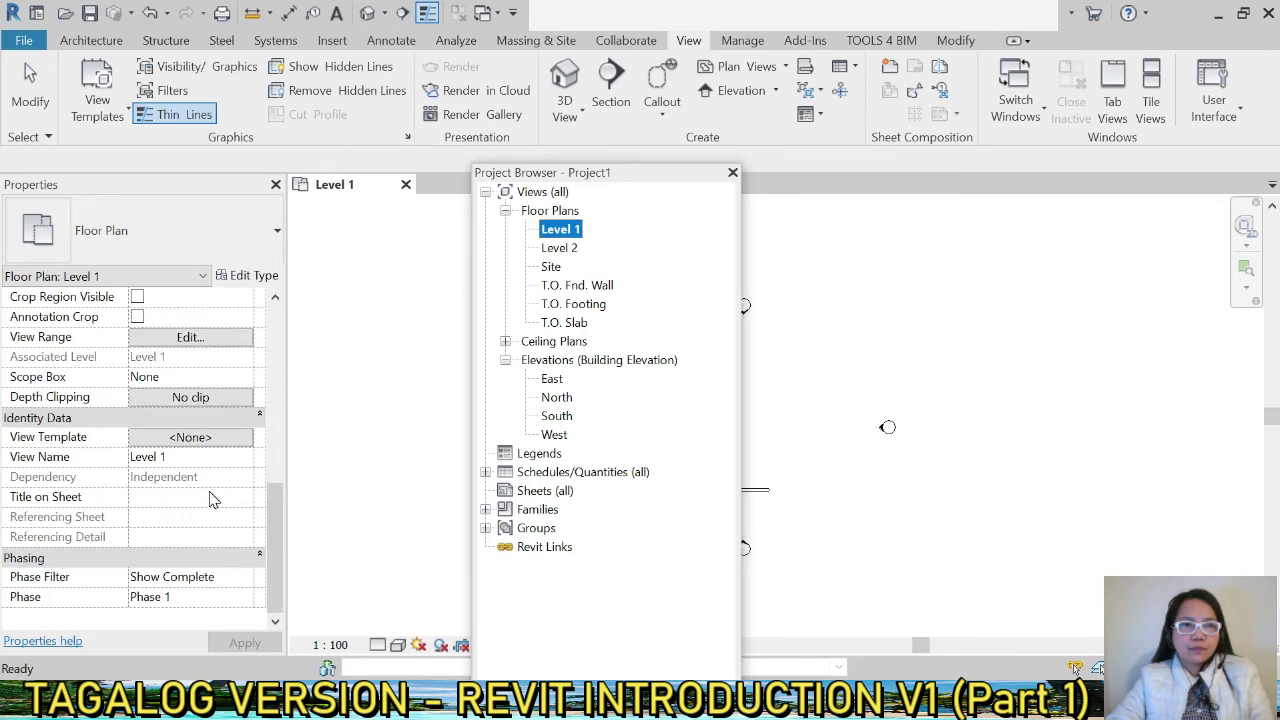
scroll(230, 495, "up", 4)
scroll(225, 470, "up", 1)
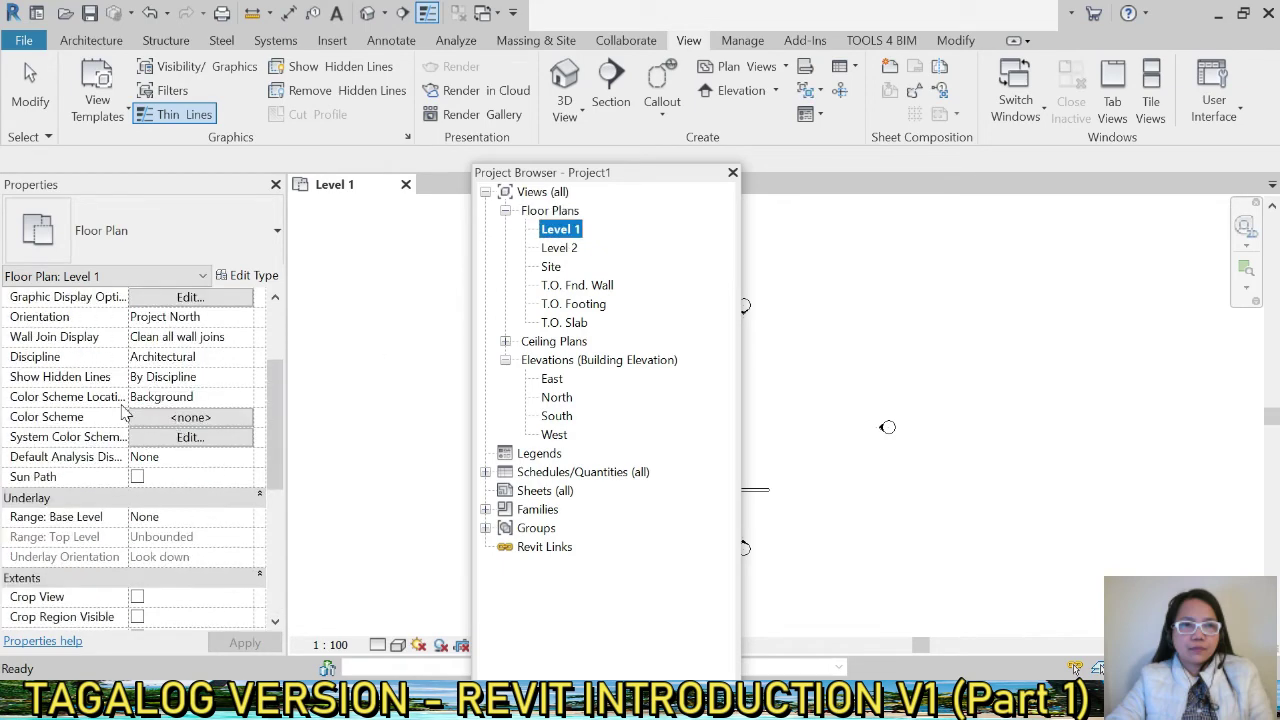
left_click(240, 360)
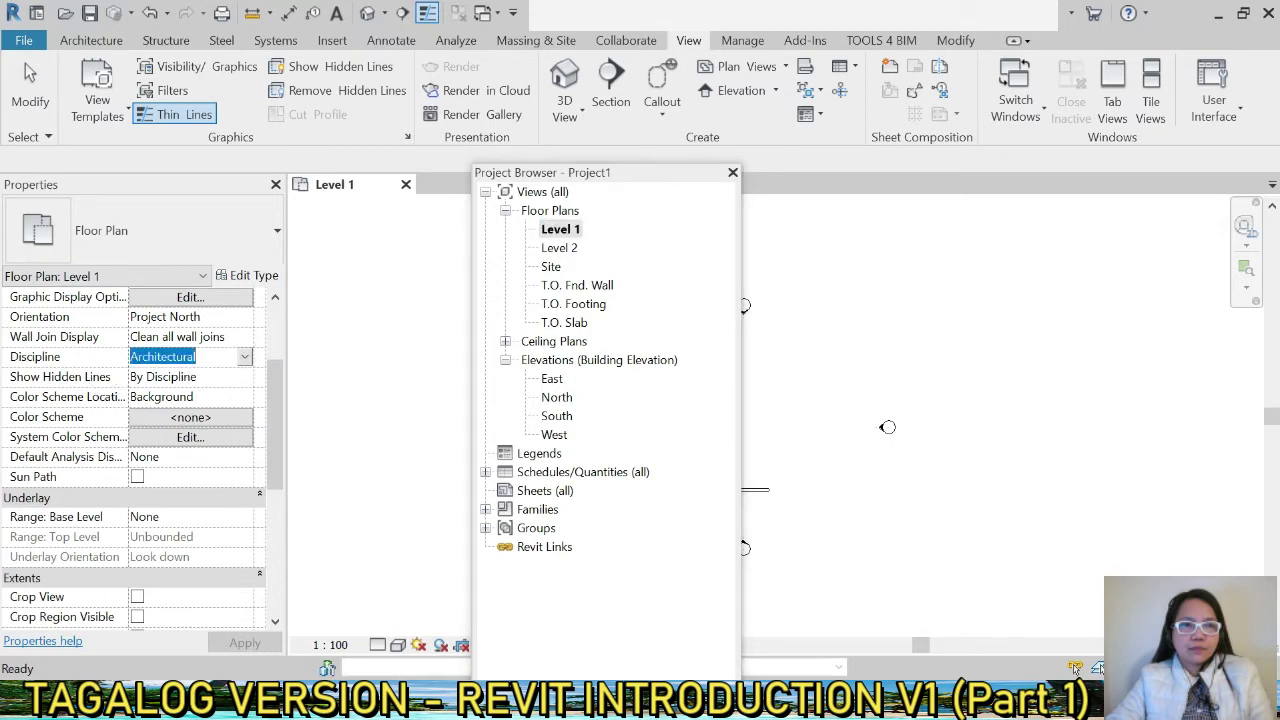
left_click(245, 358)
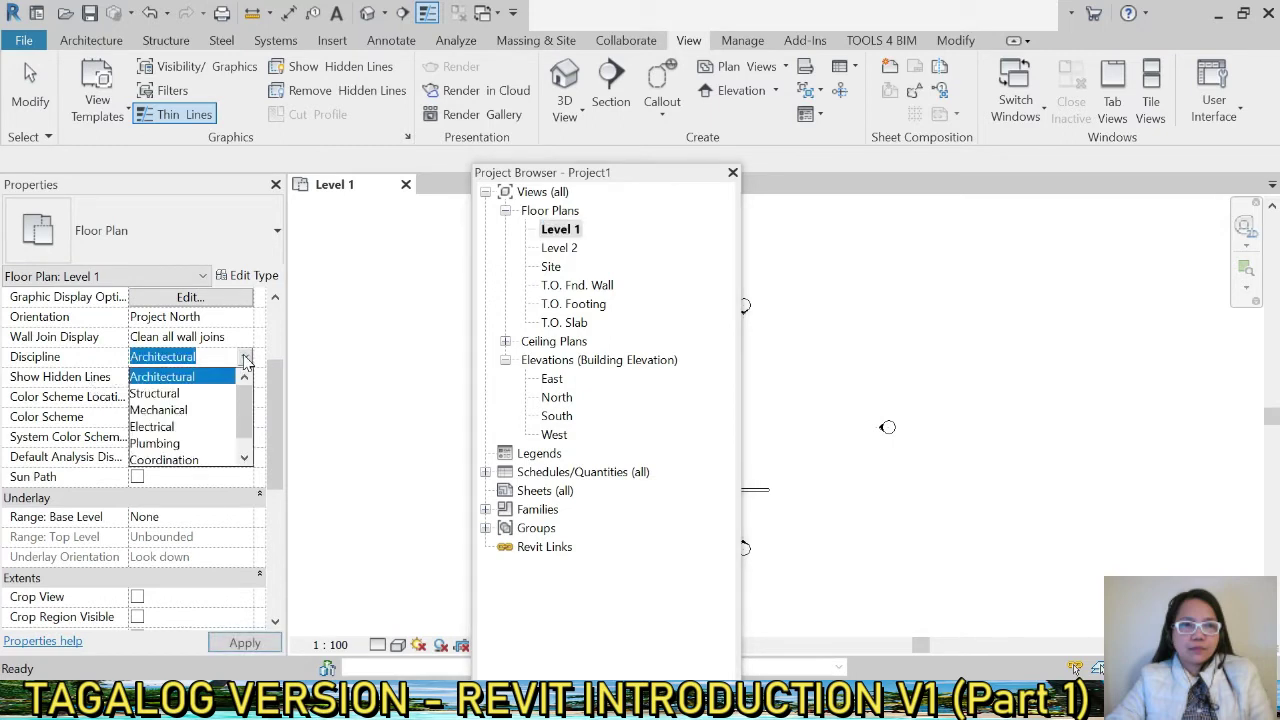
left_click(180, 460)
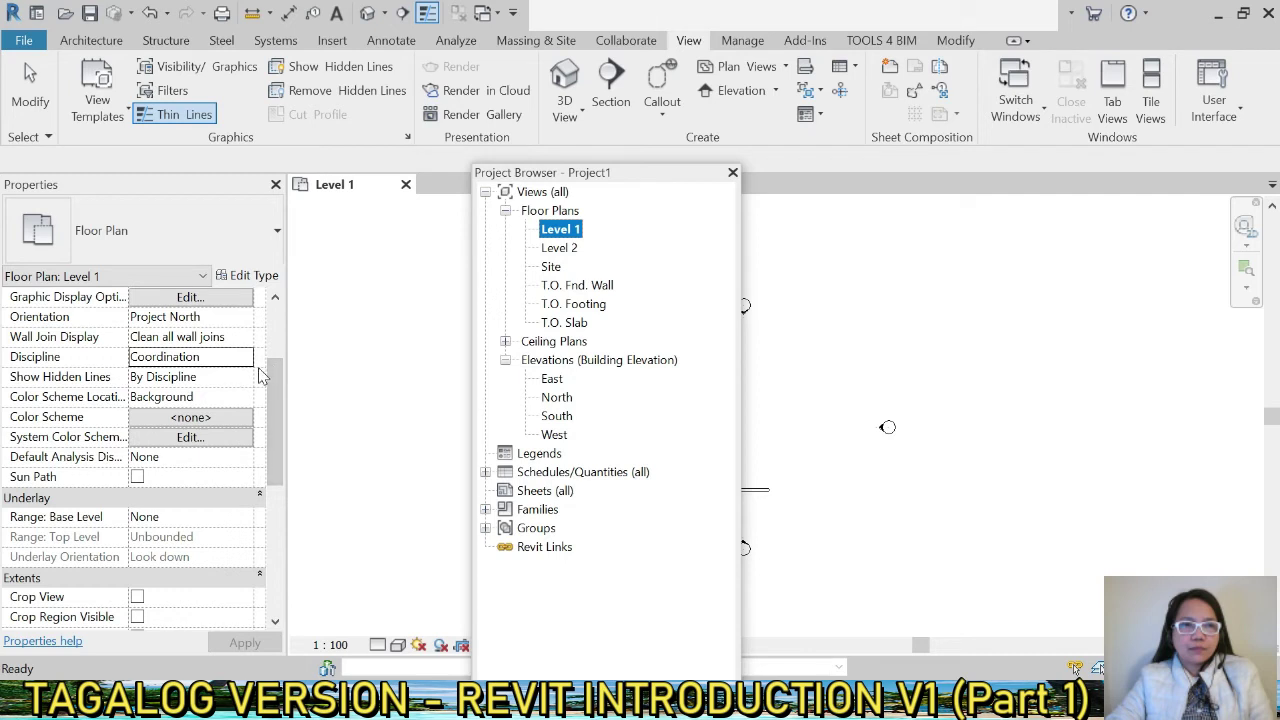
left_click(245, 357)
left_click(245, 357)
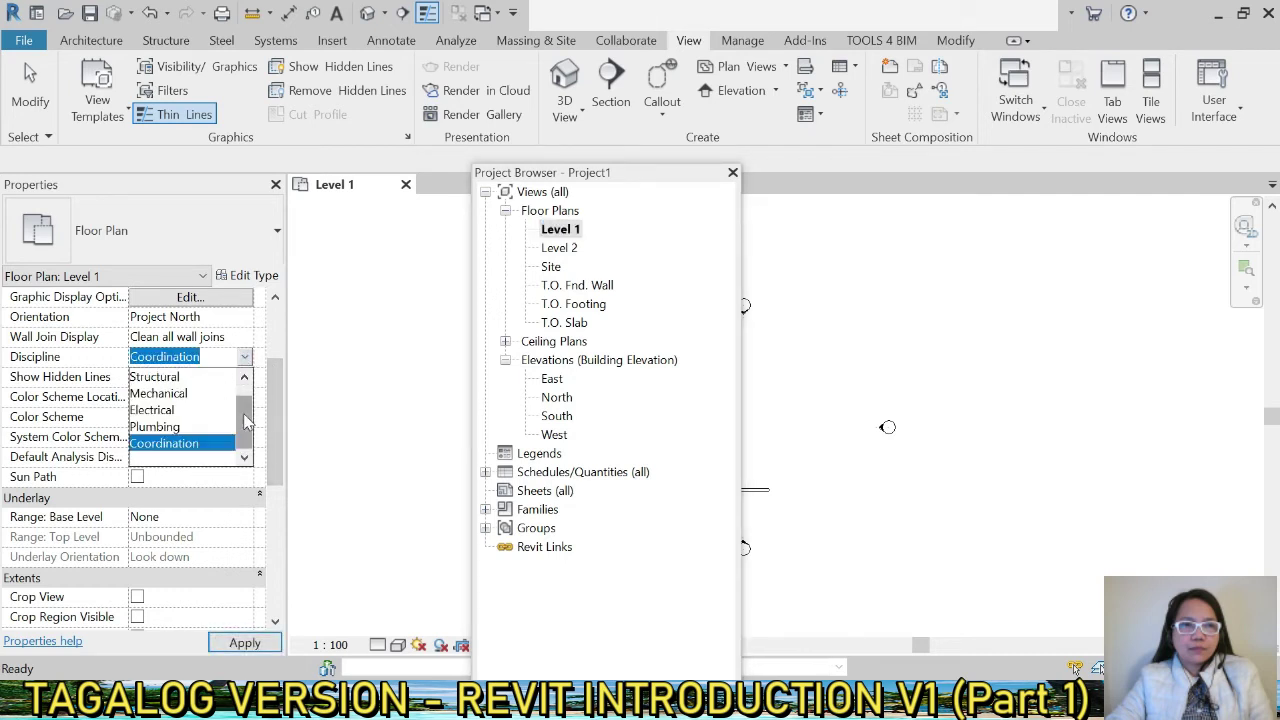
left_click(195, 378)
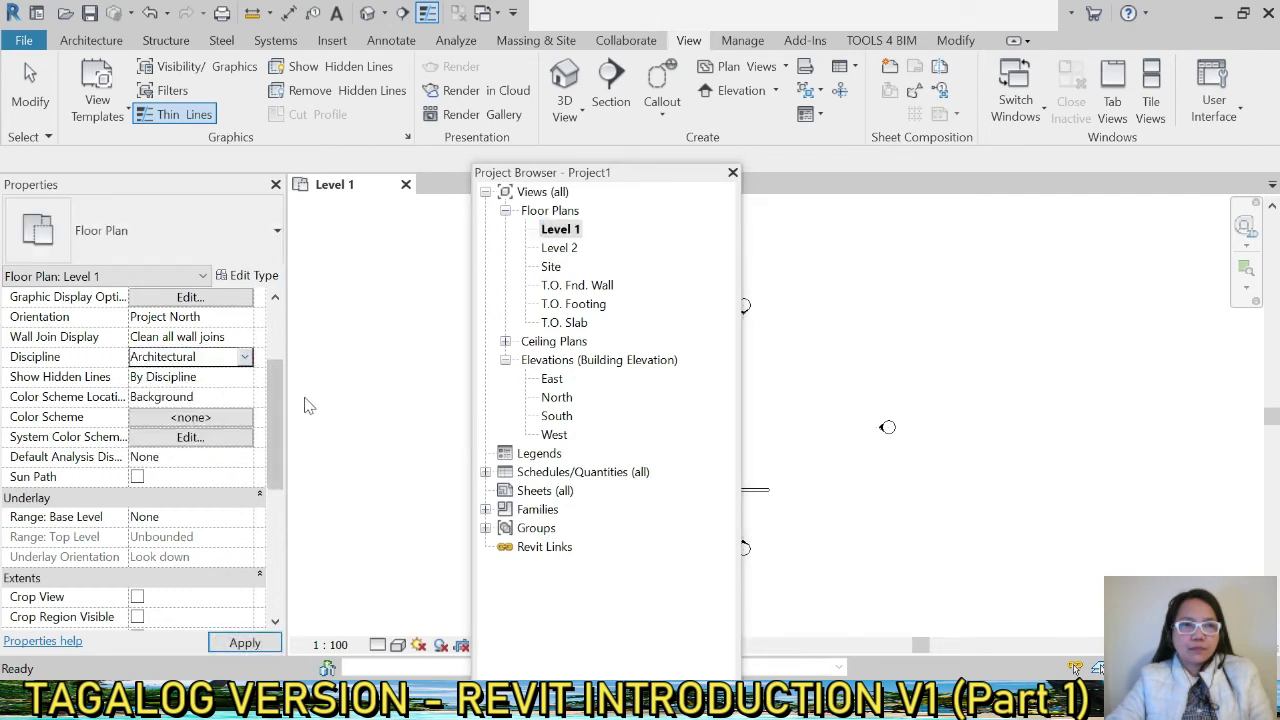
left_click(335, 393)
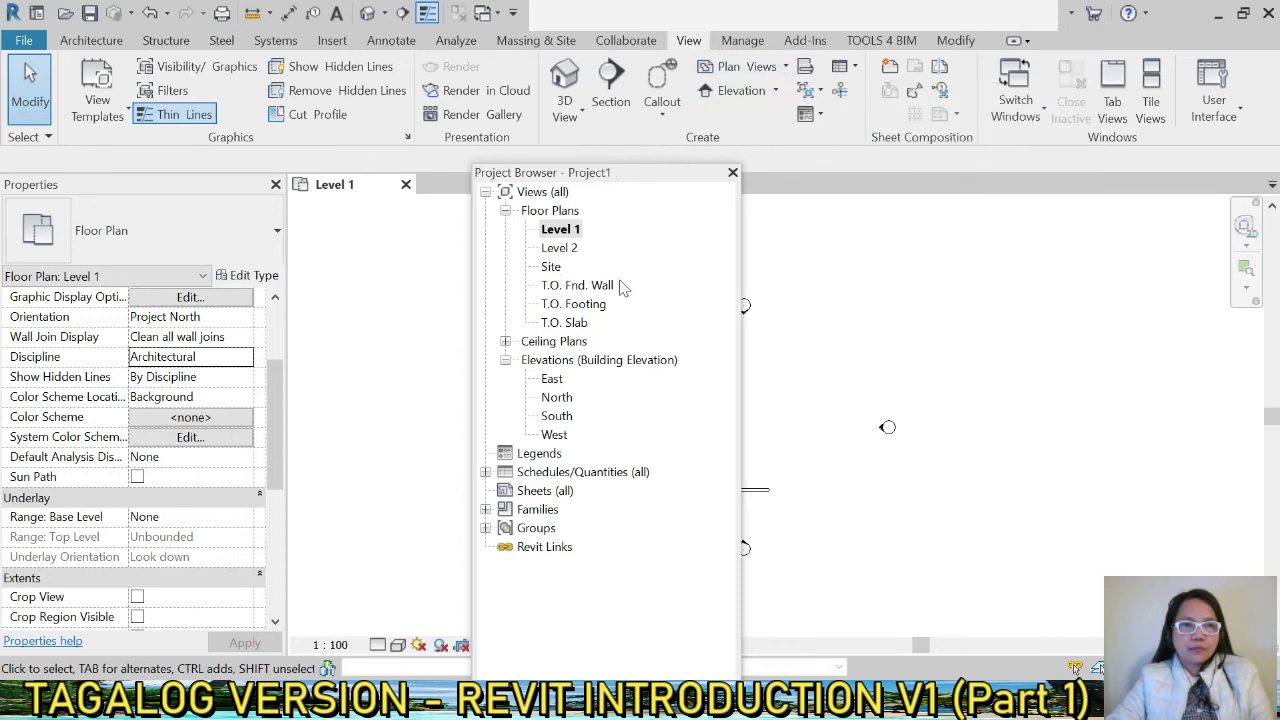
- Create new structural plans for both Level 1 and Level 2
left_click(787, 67)
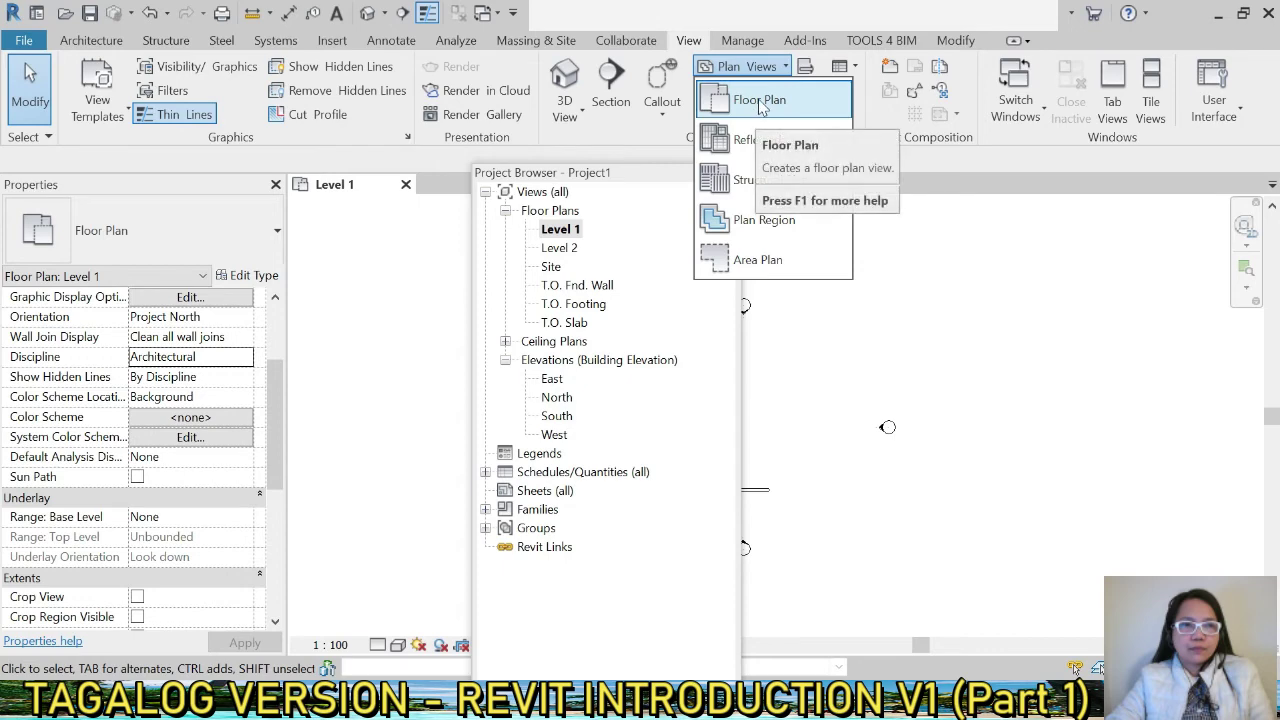
left_click(805, 195)
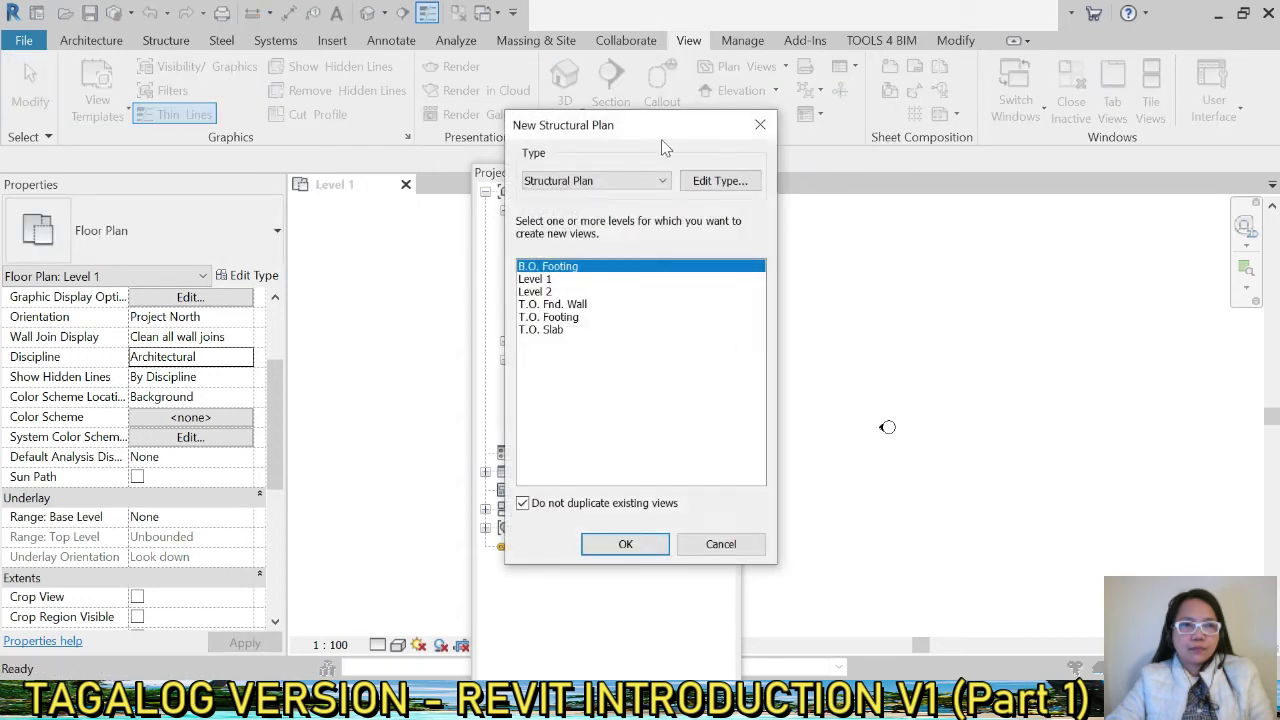
left_click_drag(695, 133, 963, 141)
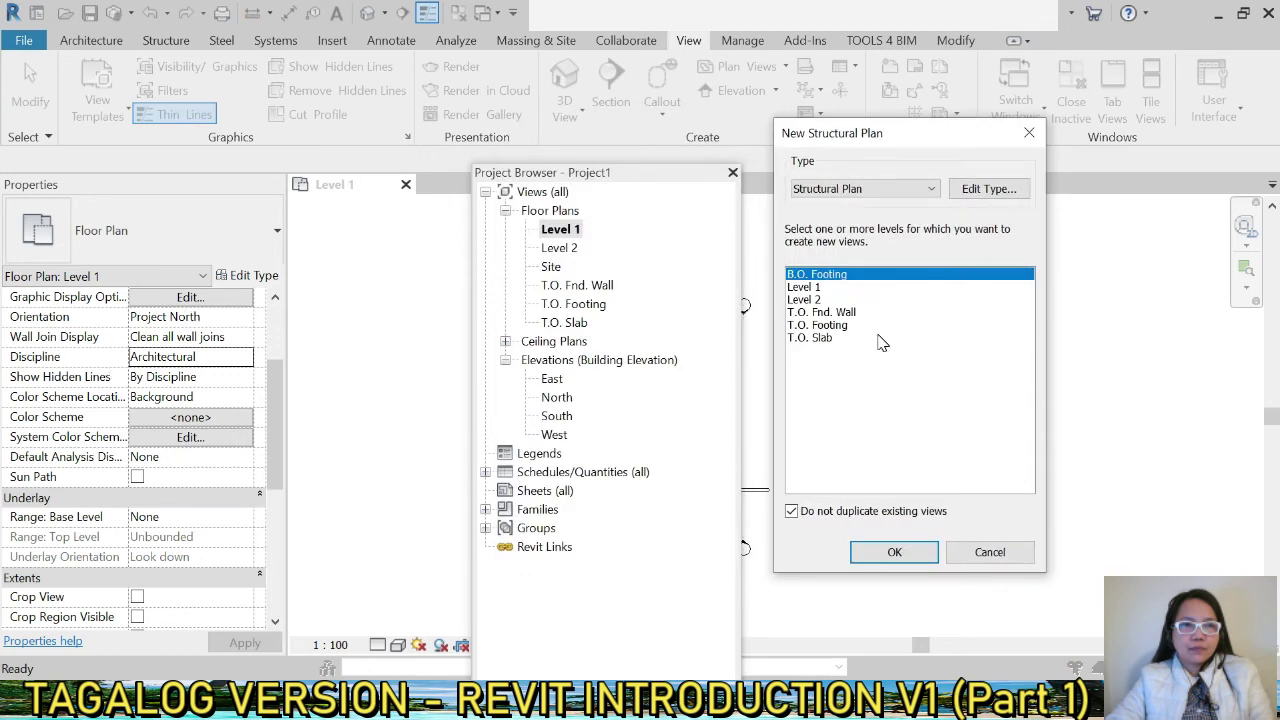
left_click(821, 289)
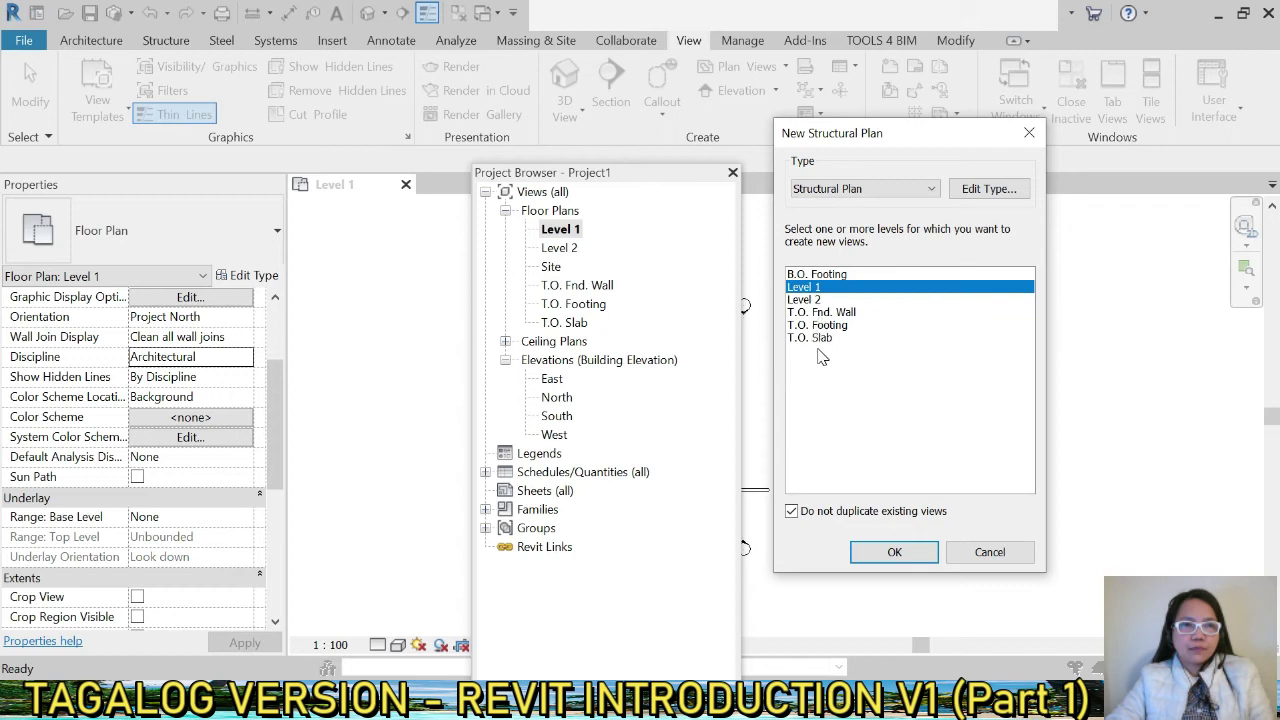
left_click(810, 302, "ctrl")
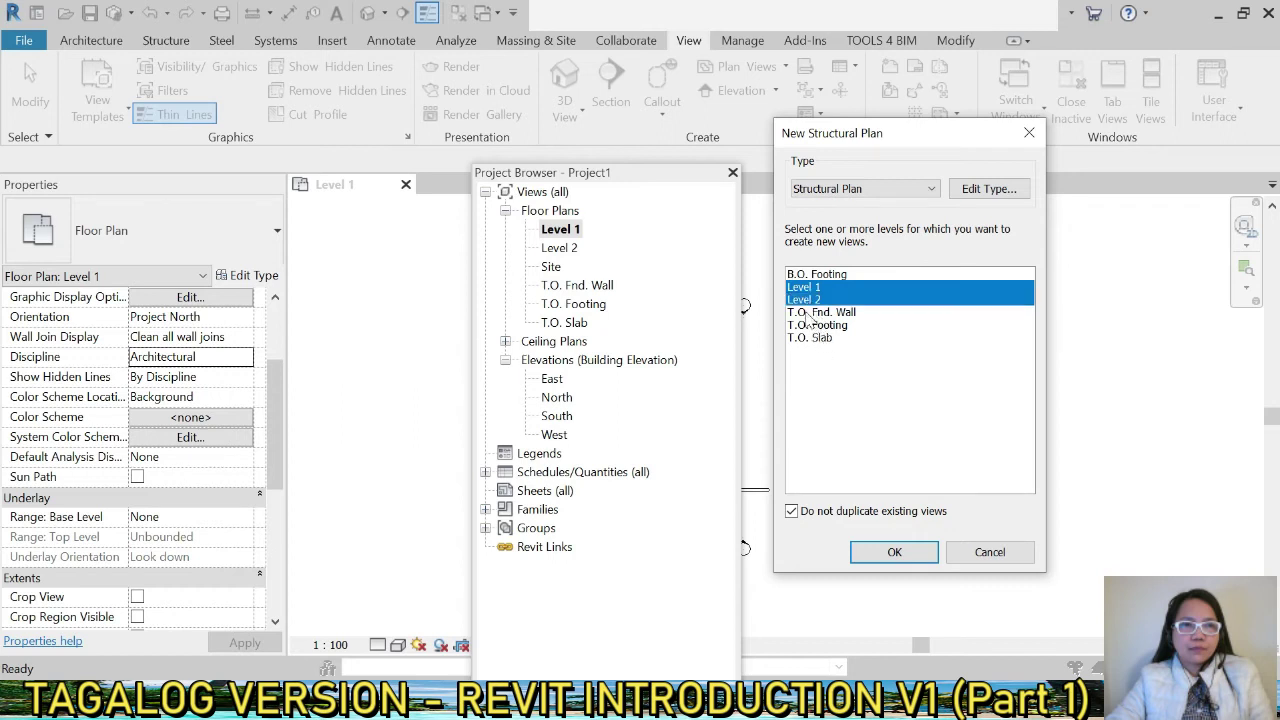
left_click(912, 563)
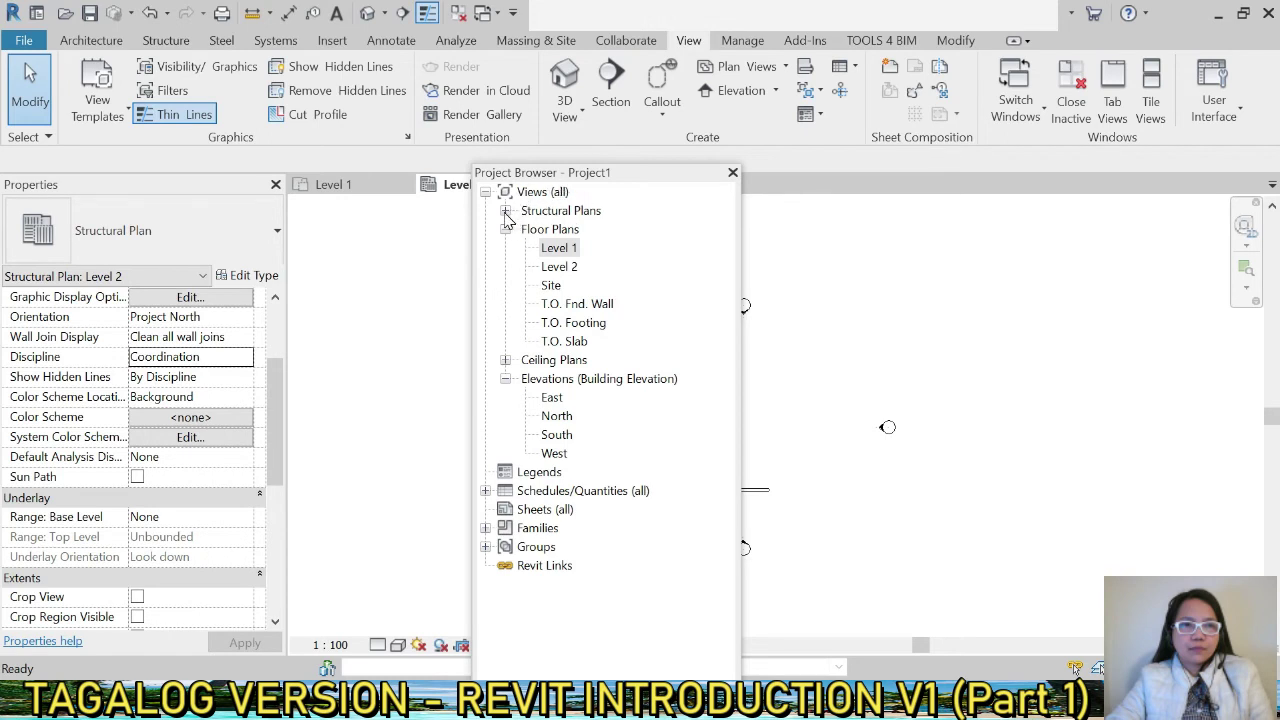
- Expand Structural Plans and select the Level 1 and Level 2 structural plans, then list the plan view types
left_click(506, 211)
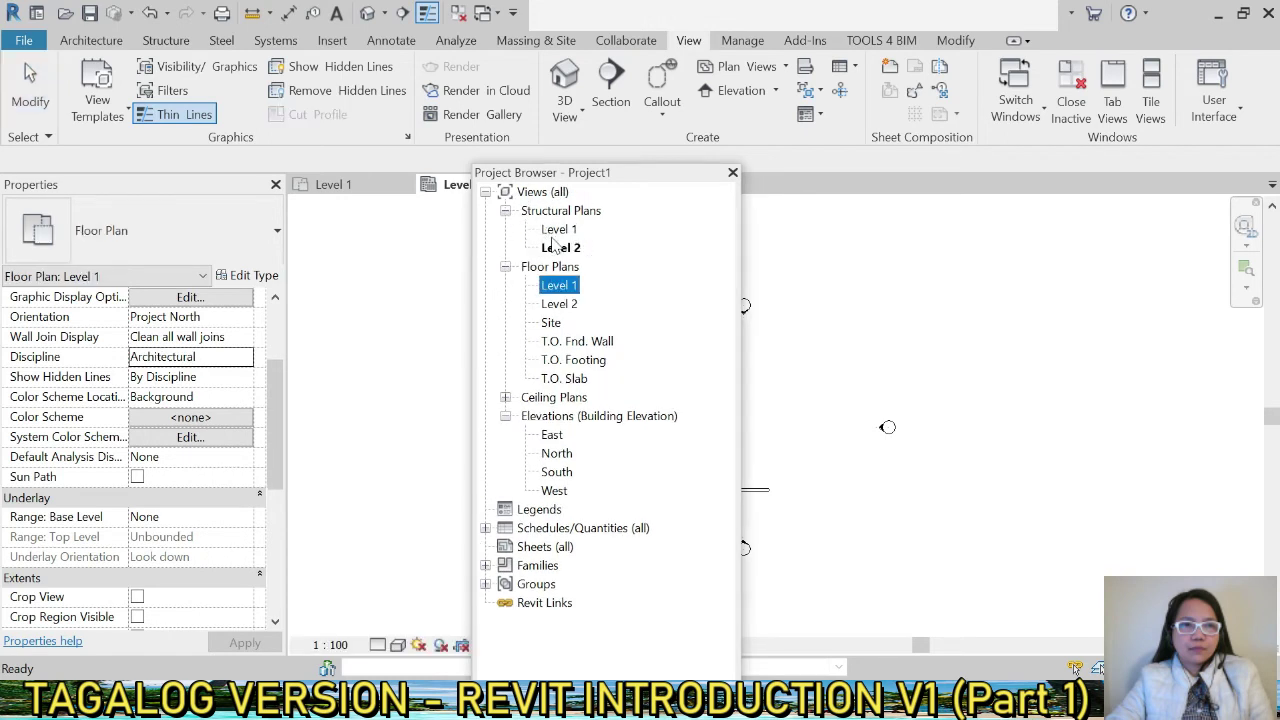
left_click(558, 230)
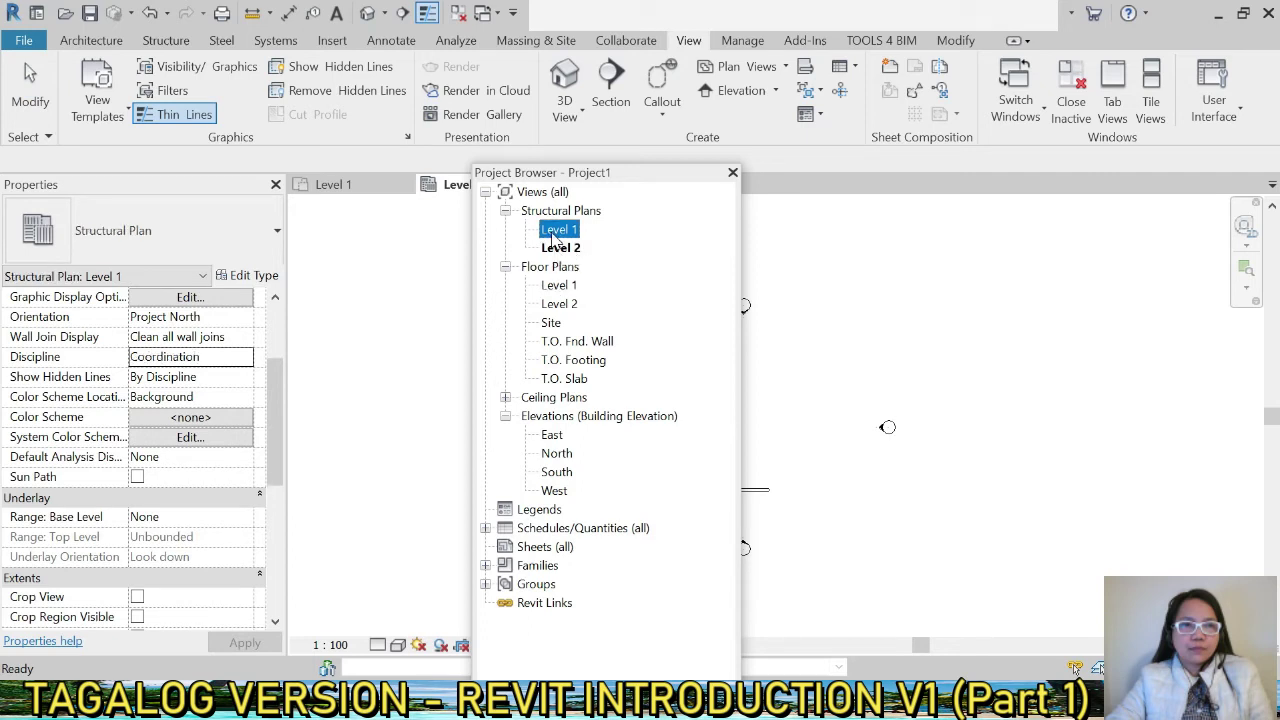
left_click(560, 248)
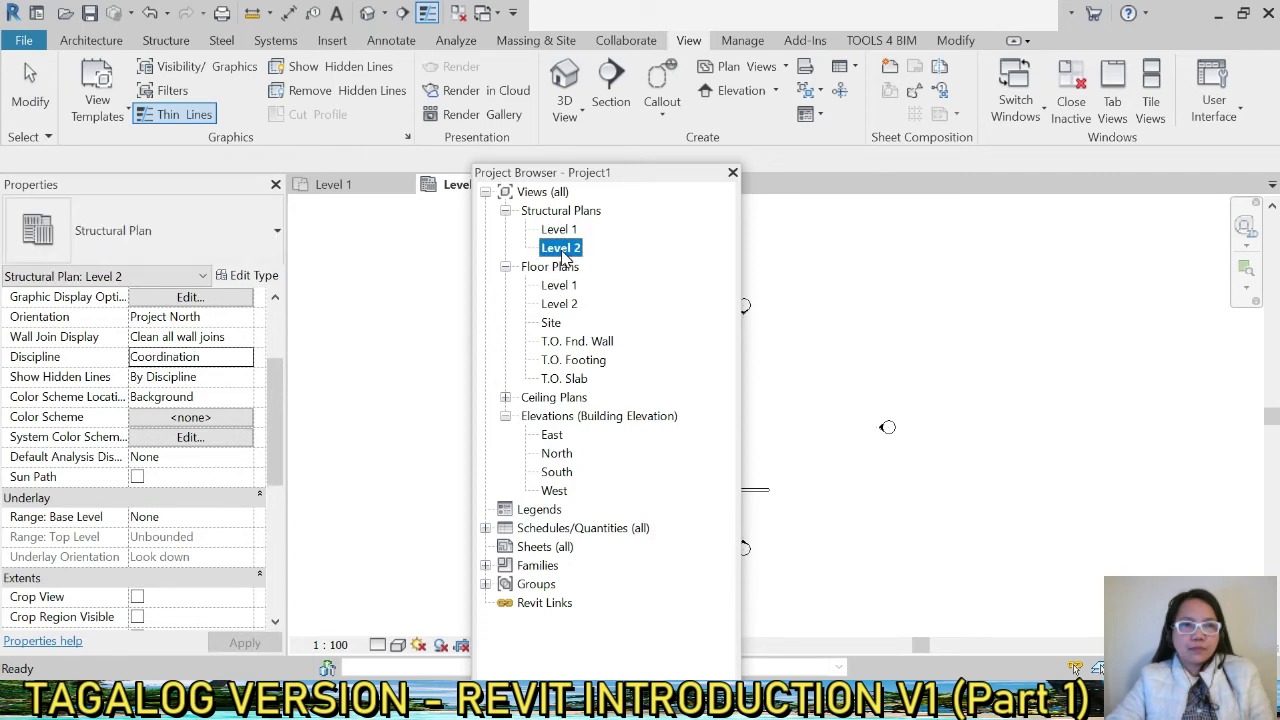
left_click(578, 210)
left_click(560, 230)
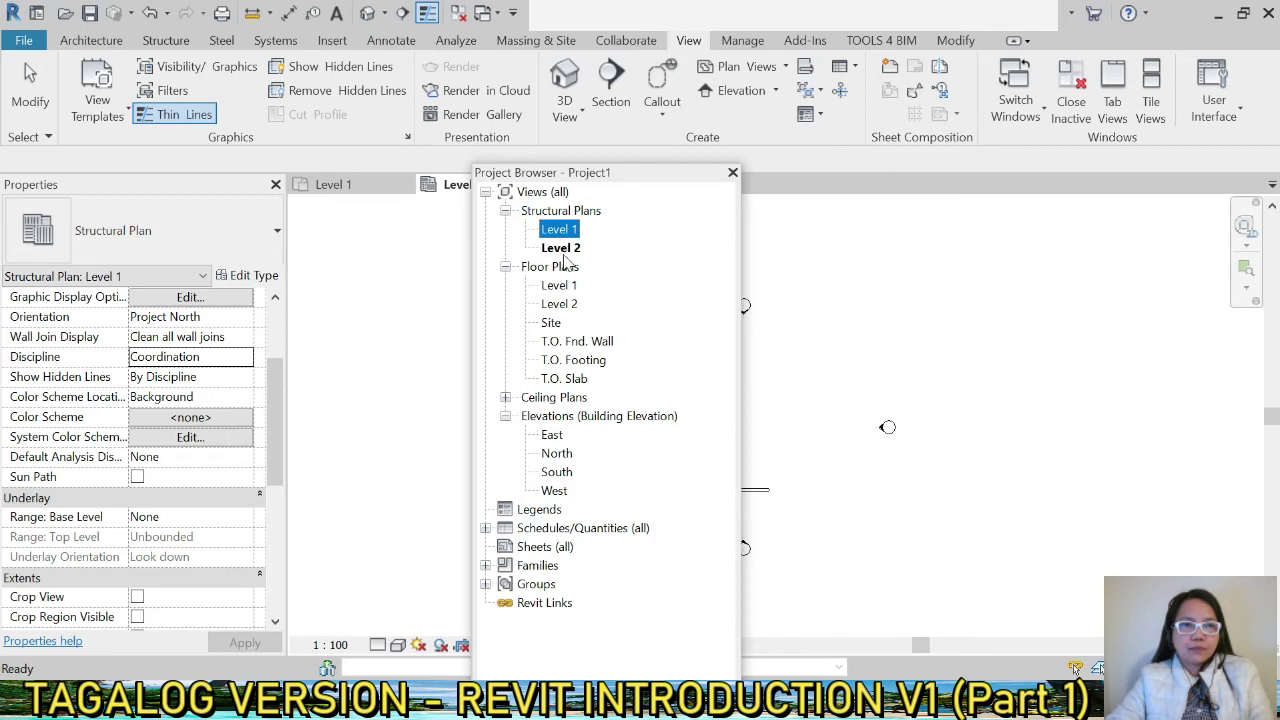
left_click(562, 249)
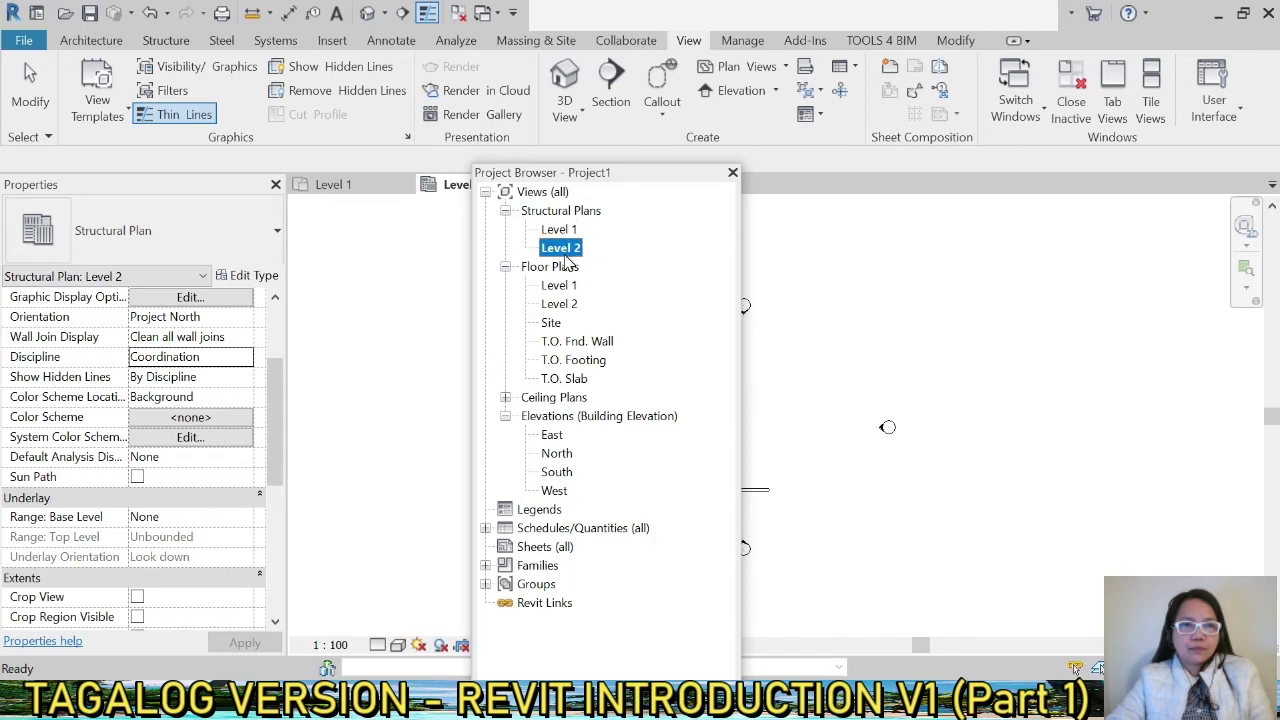
left_click(786, 66)
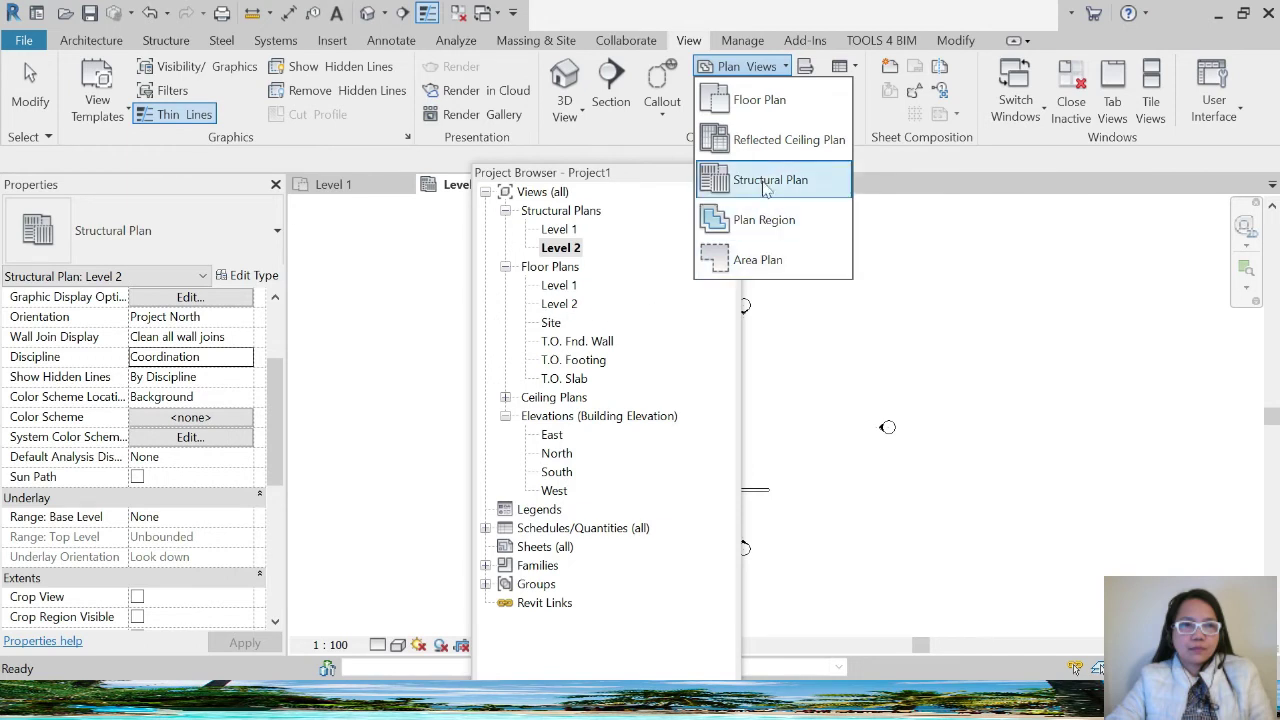
- Inspect the new floor plan's type properties, then cancel without creating a floor plan
left_click(768, 112)
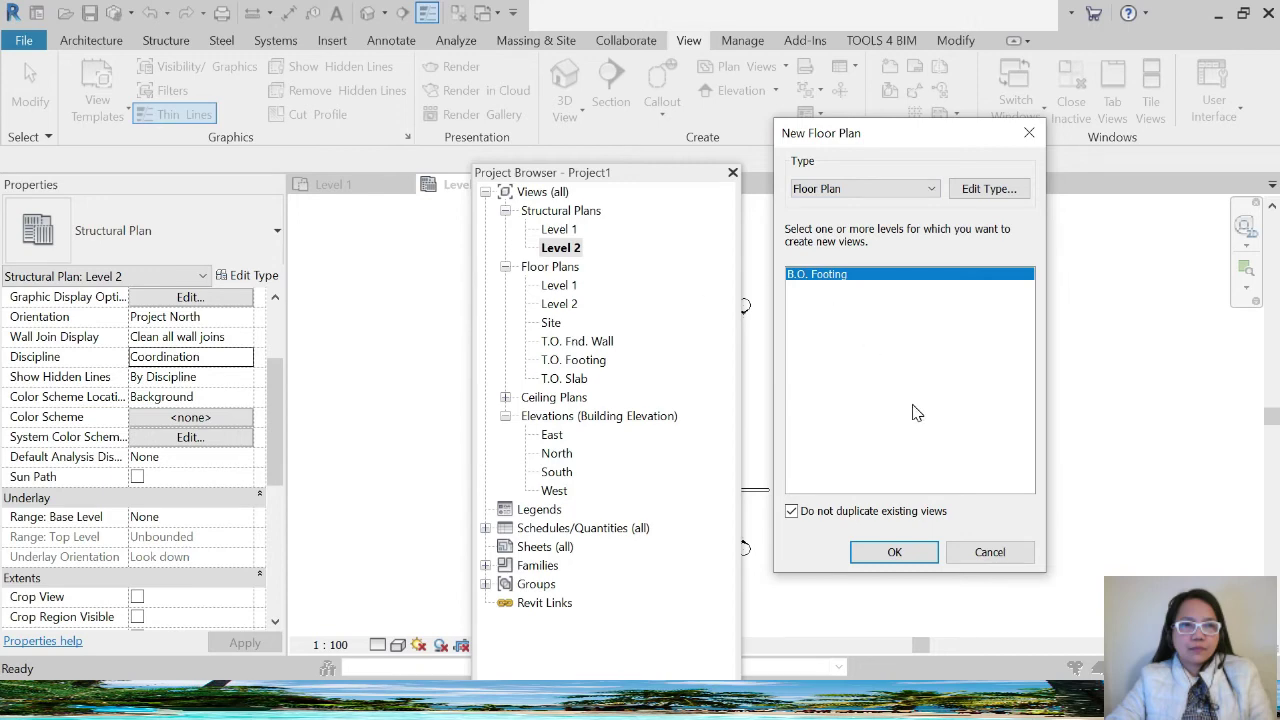
left_click(1010, 194)
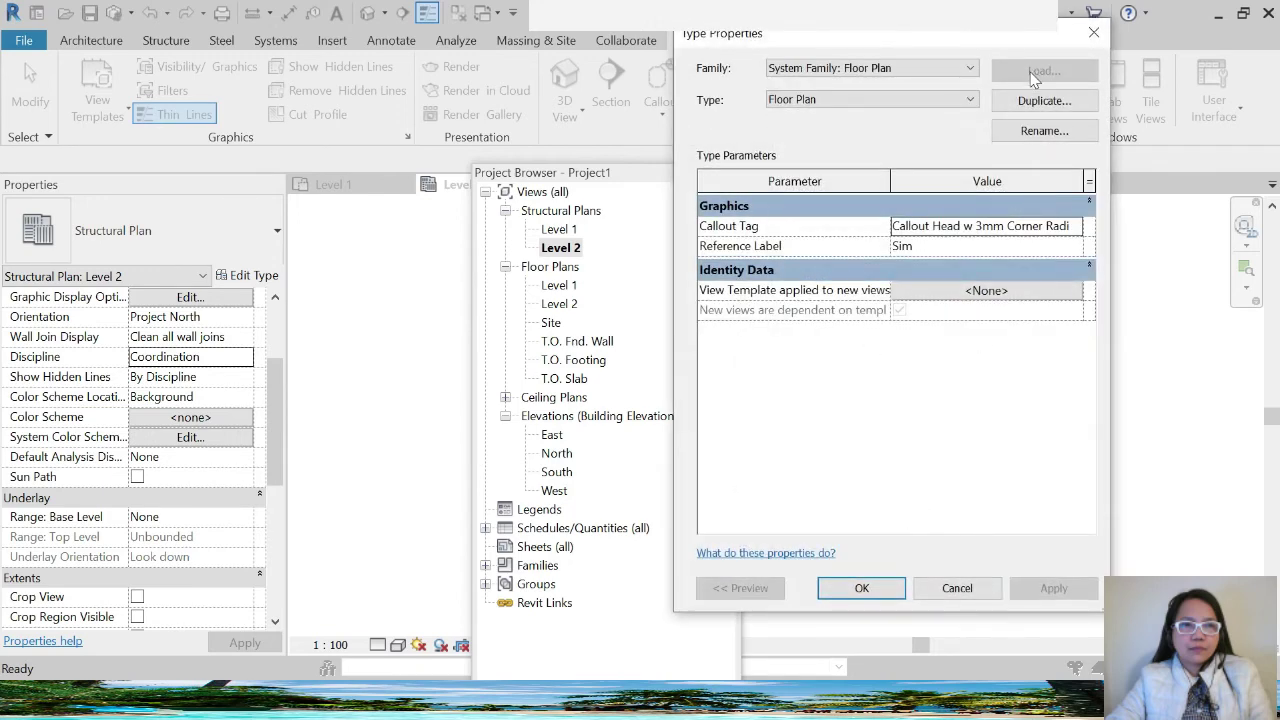
left_click(958, 588)
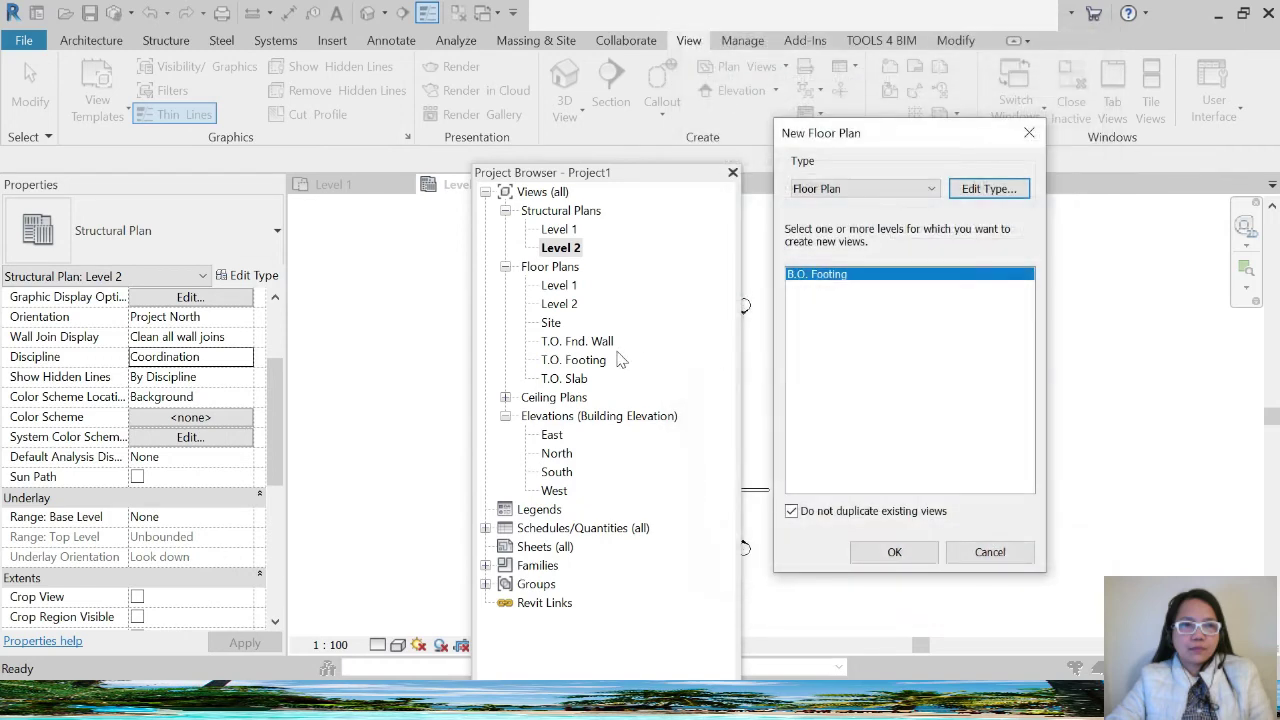
left_click(1000, 556)
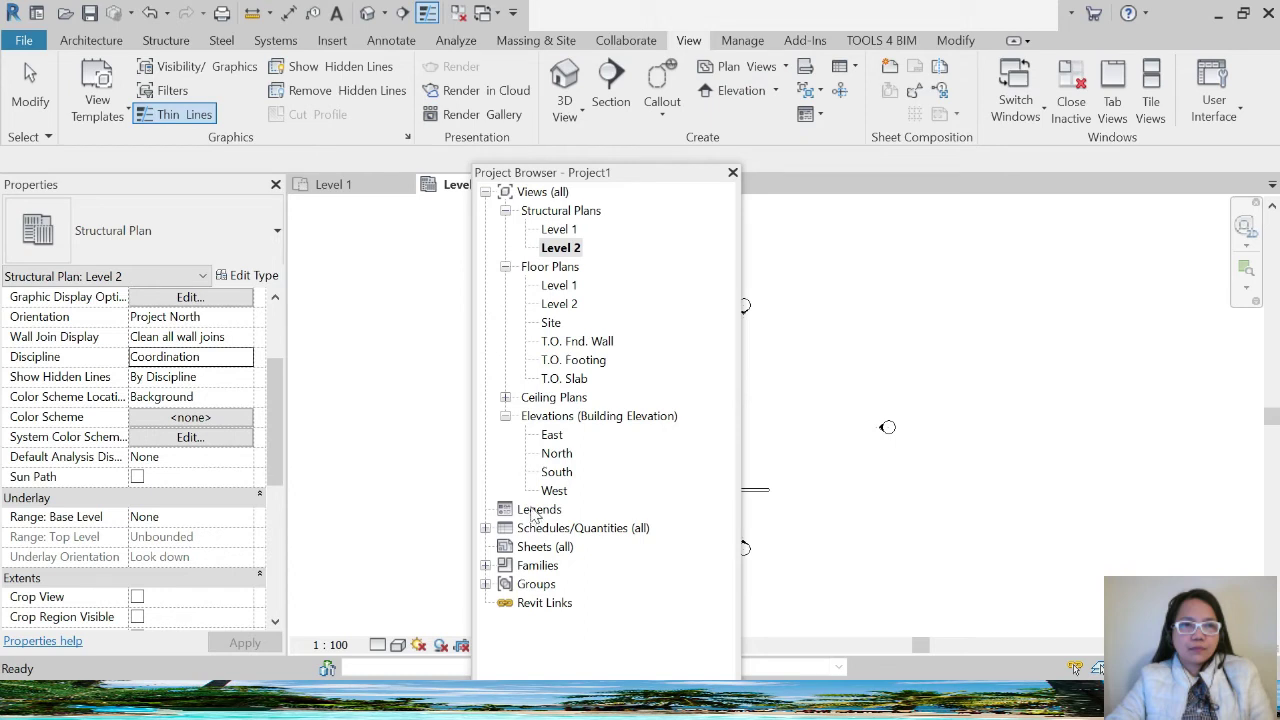
- Collapse Elevations, Floor Plans and Structural Plans, then dock the Project Browser beside Properties
left_click(506, 416)
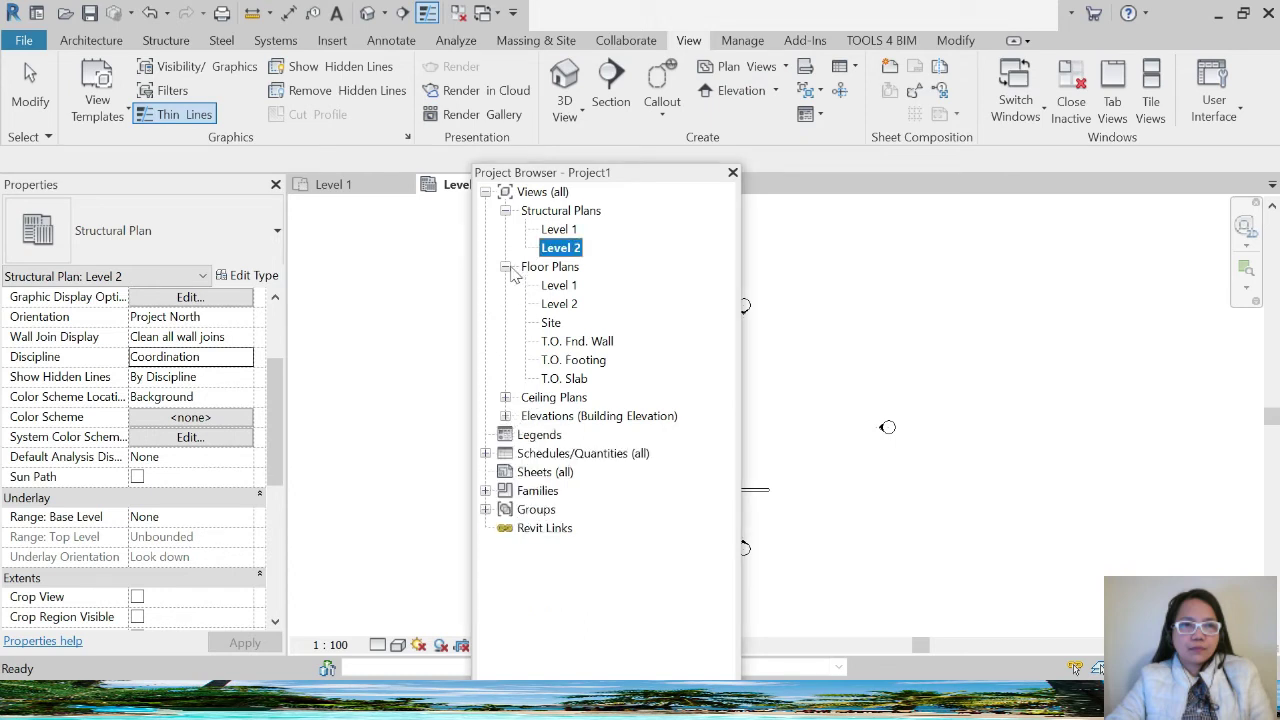
left_click(506, 266)
left_click(506, 210)
left_click(535, 286)
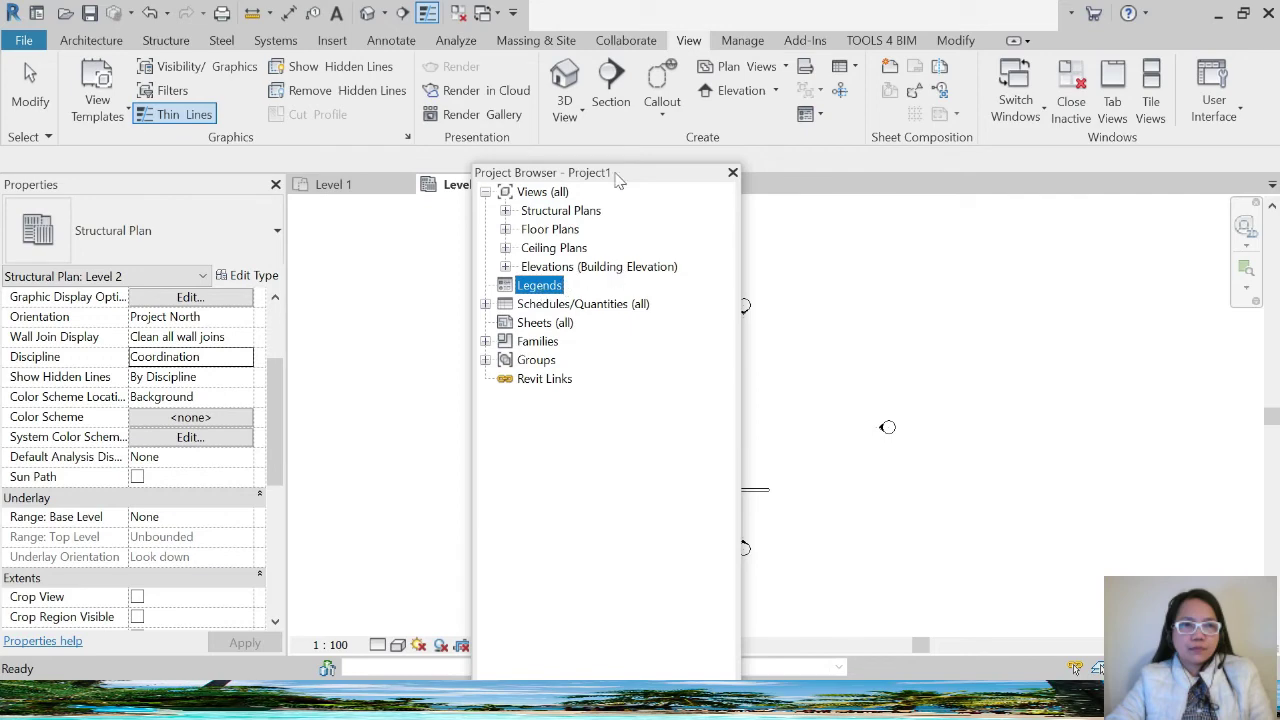
mouse_move(645, 177)
left_mouse_down()
mouse_move(229, 217)
mouse_move(525, 248)
mouse_move(166, 212)
left_mouse_up()
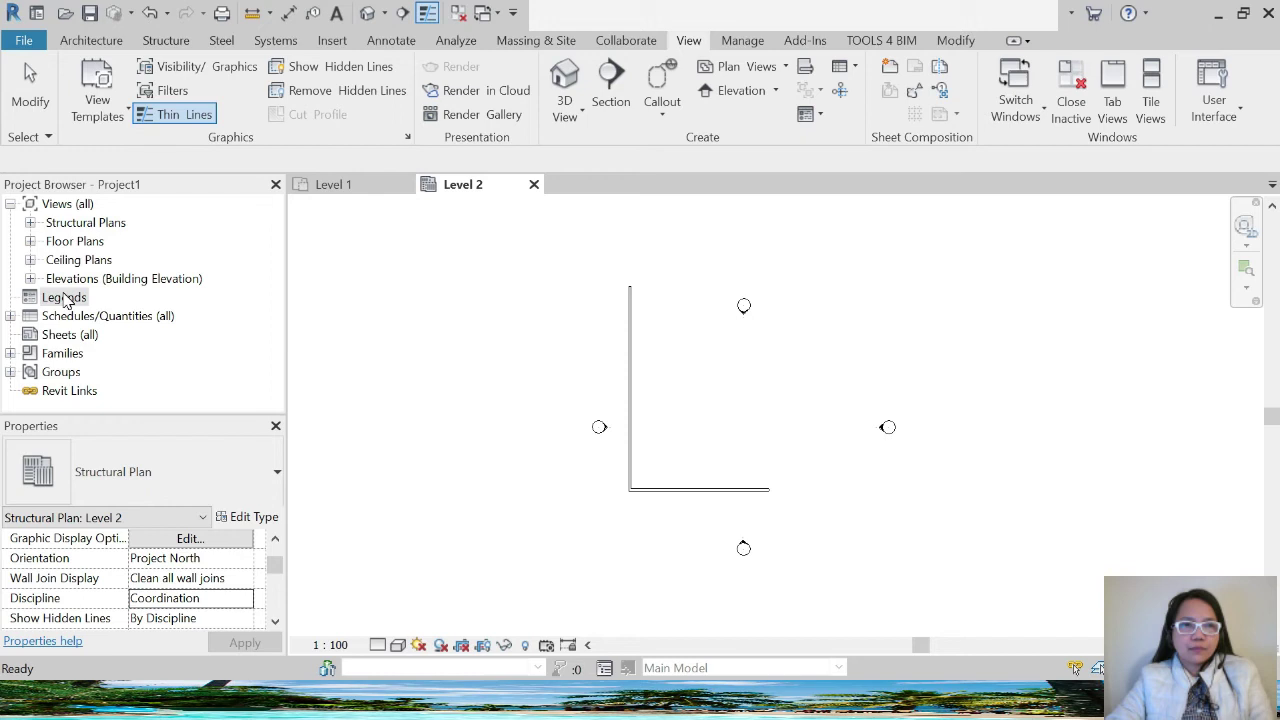
- Expand Schedules/Quantities and scroll from Area Schedule through Window Quantities down to Sheets
left_click(64, 297)
left_click(10, 318)
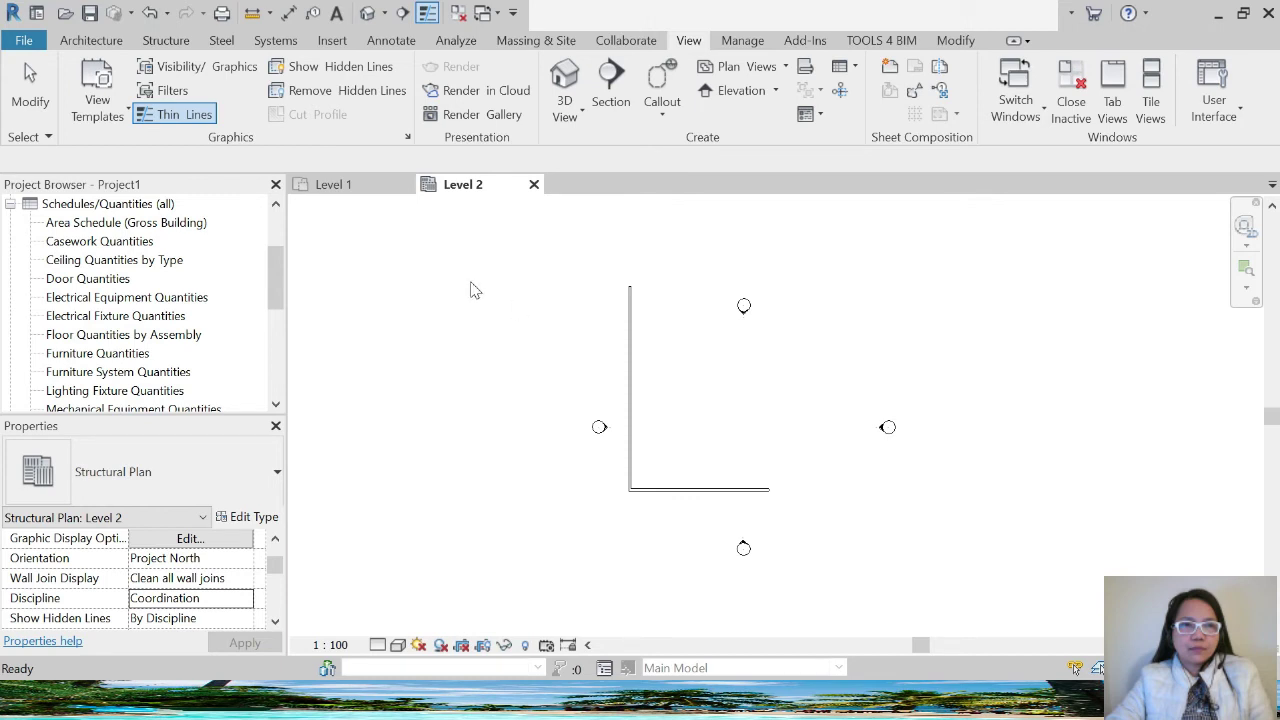
left_click(104, 262)
scroll(107, 290, "down", 2)
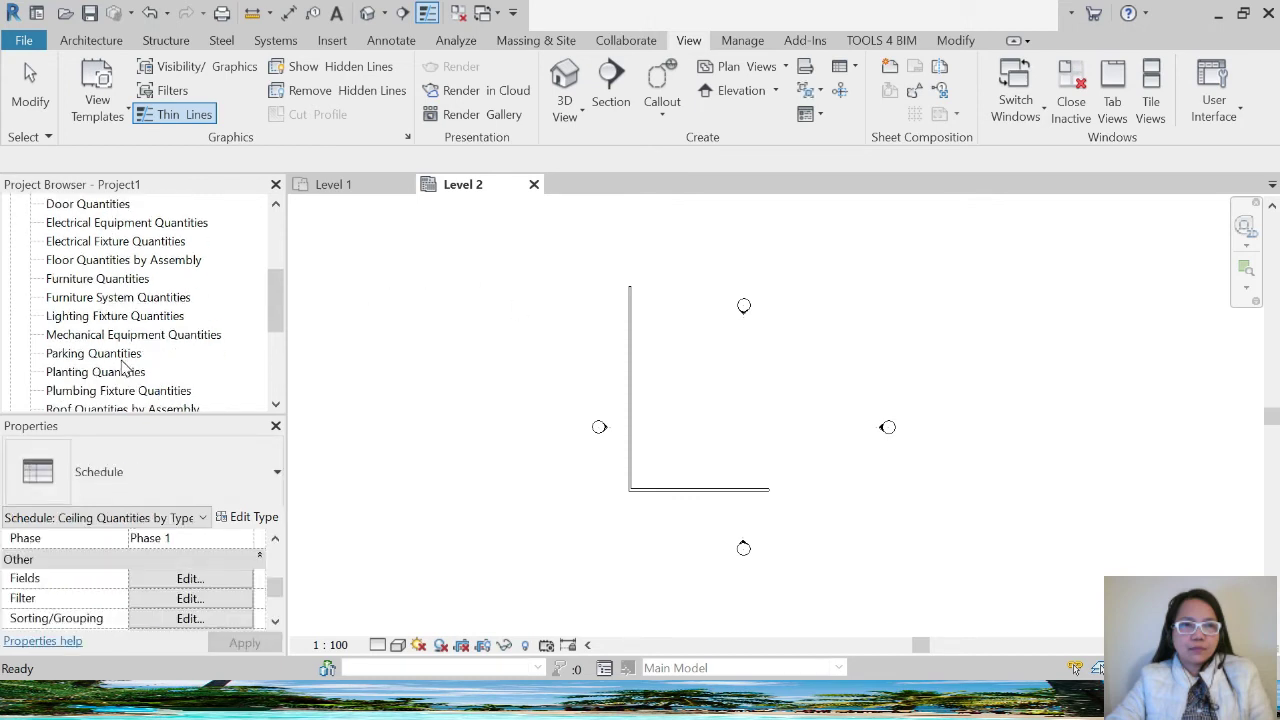
scroll(128, 362, "down", 1)
scroll(129, 368, "down", 2)
scroll(131, 368, "down", 1)
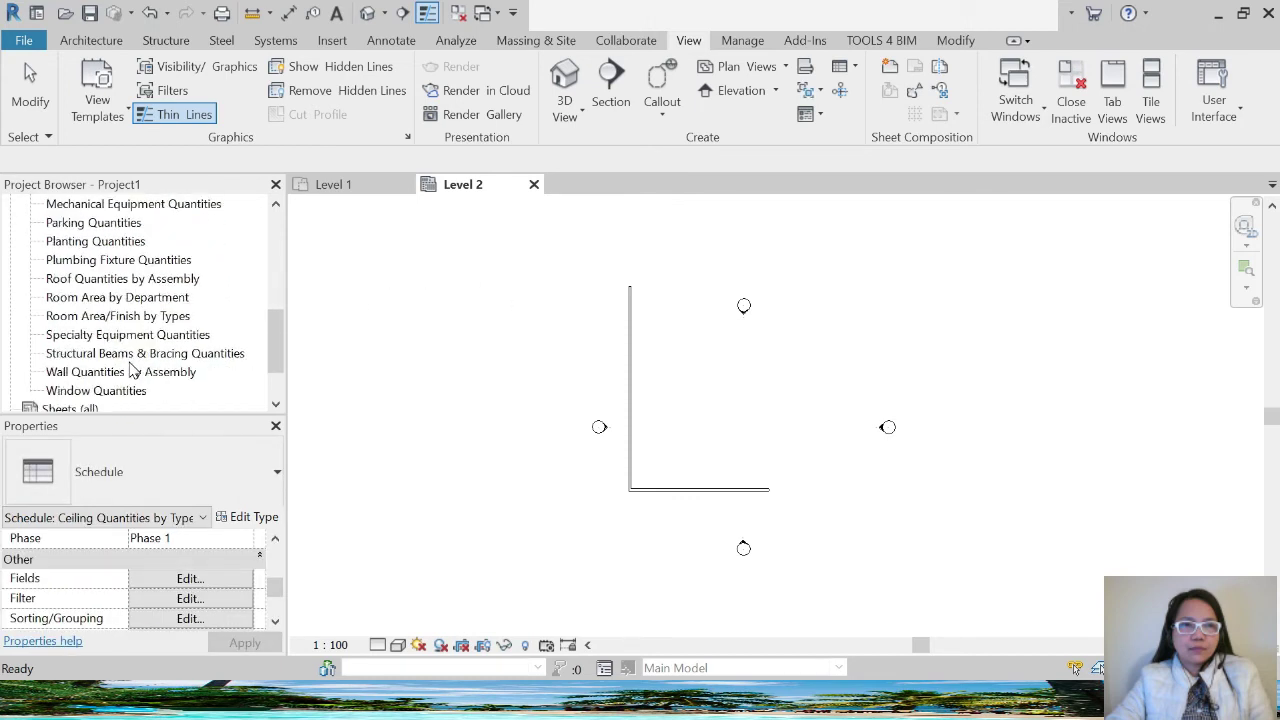
scroll(145, 400, "down", 1)
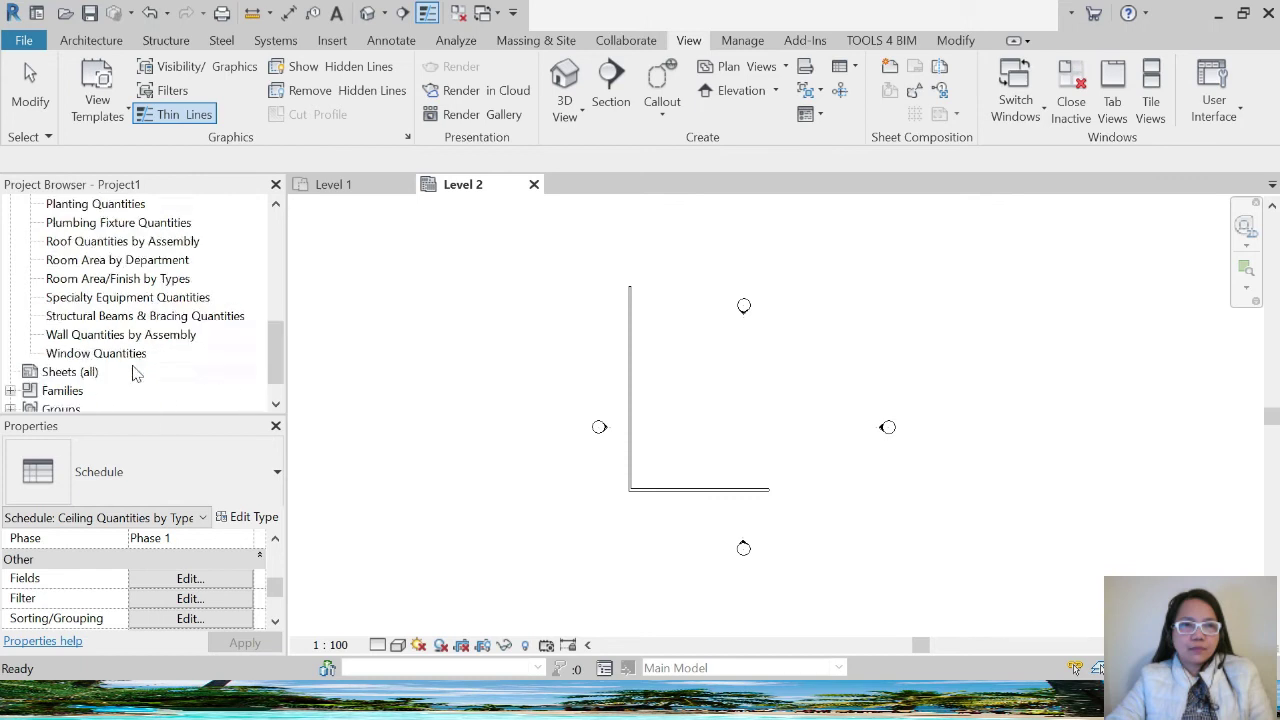
scroll(100, 380, "down", 1)
left_click(56, 356)
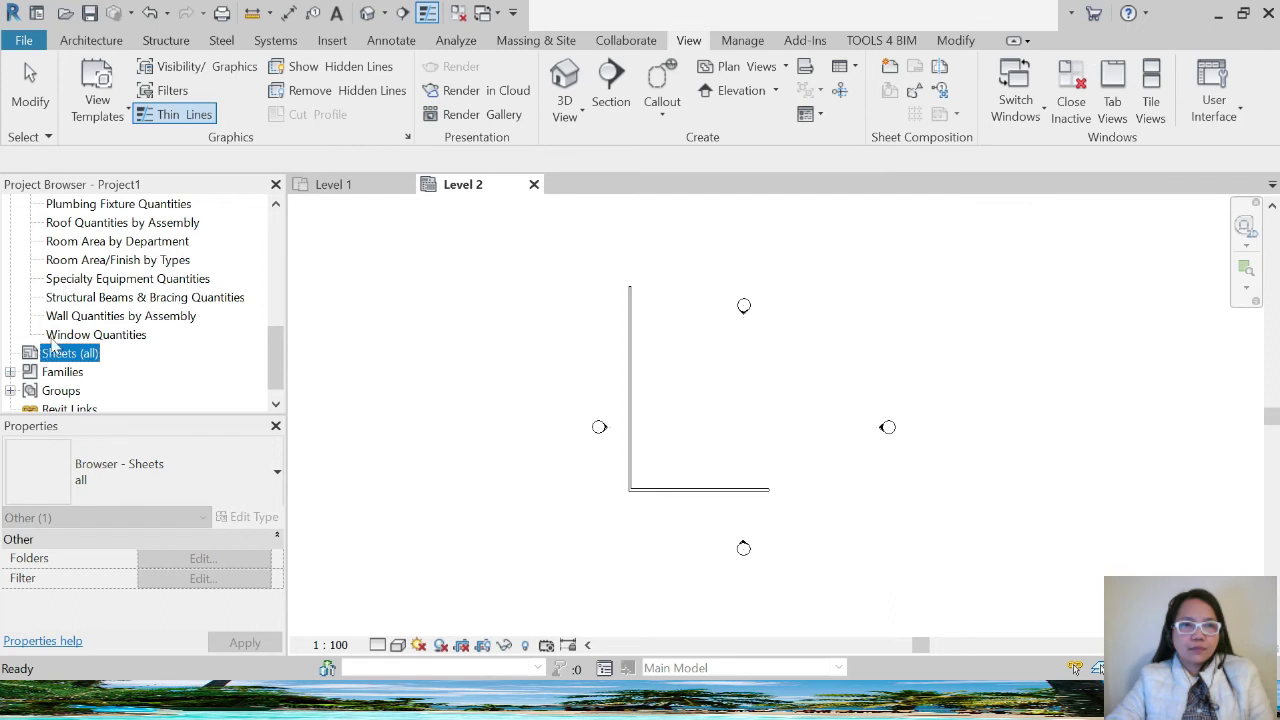
- Expand and collapse Families, then expand Groups to list Detail and Model
scroll(133, 318, "down", 1)
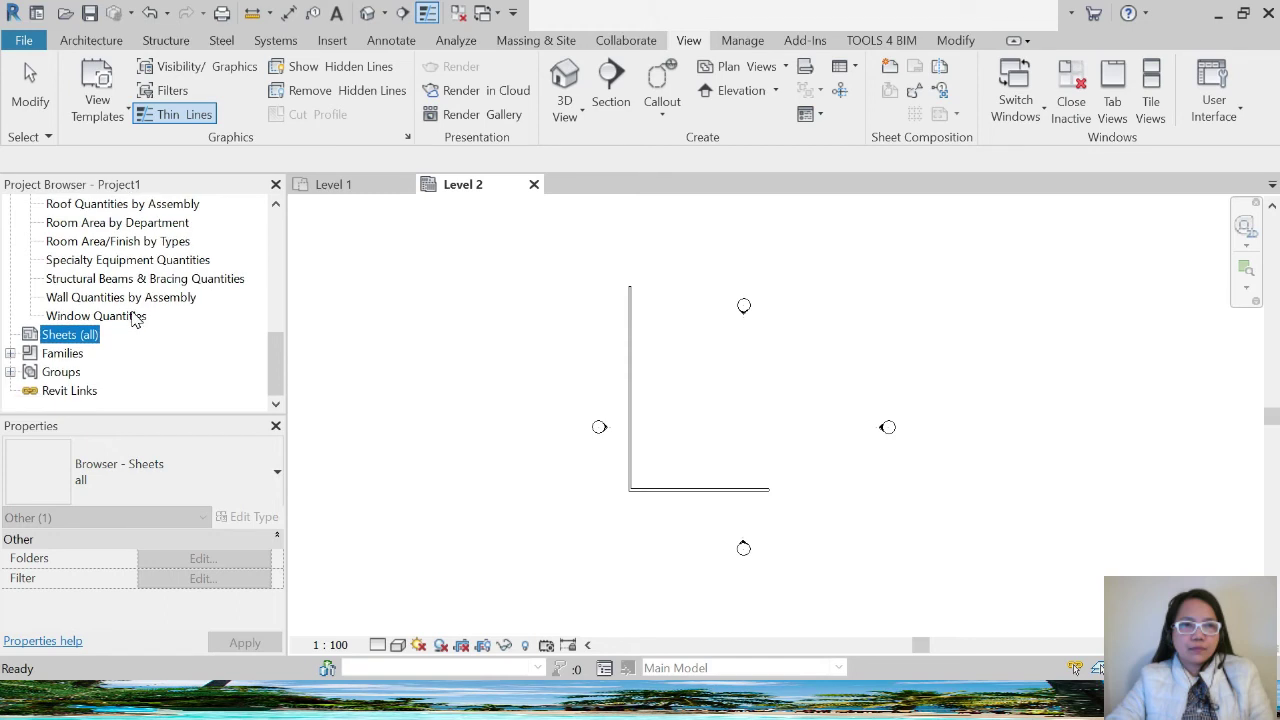
left_click(11, 353)
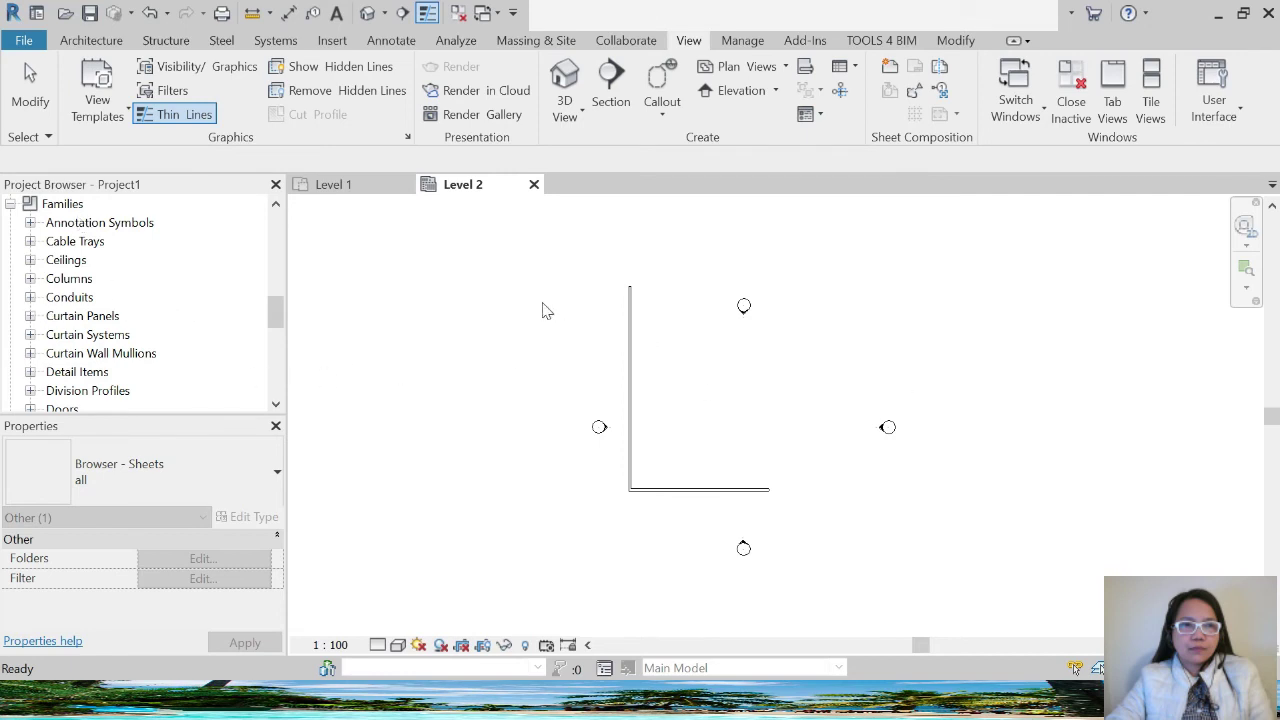
left_click(69, 205)
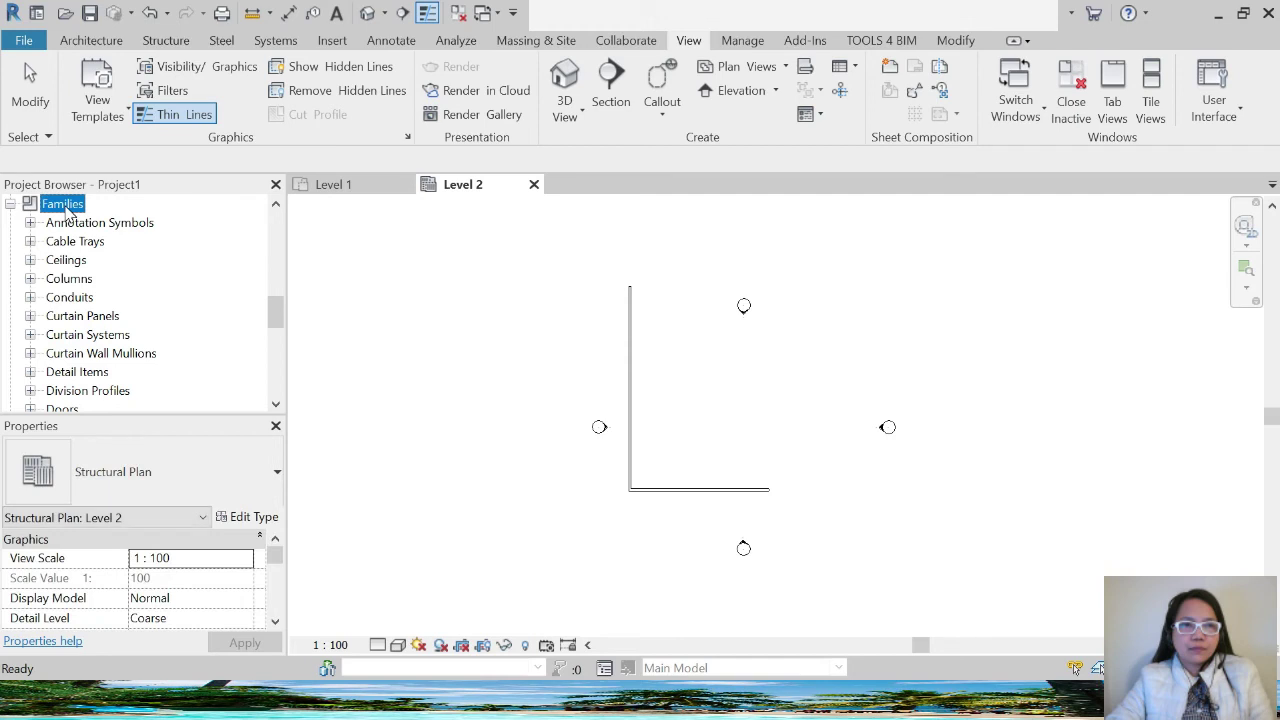
left_click(12, 204)
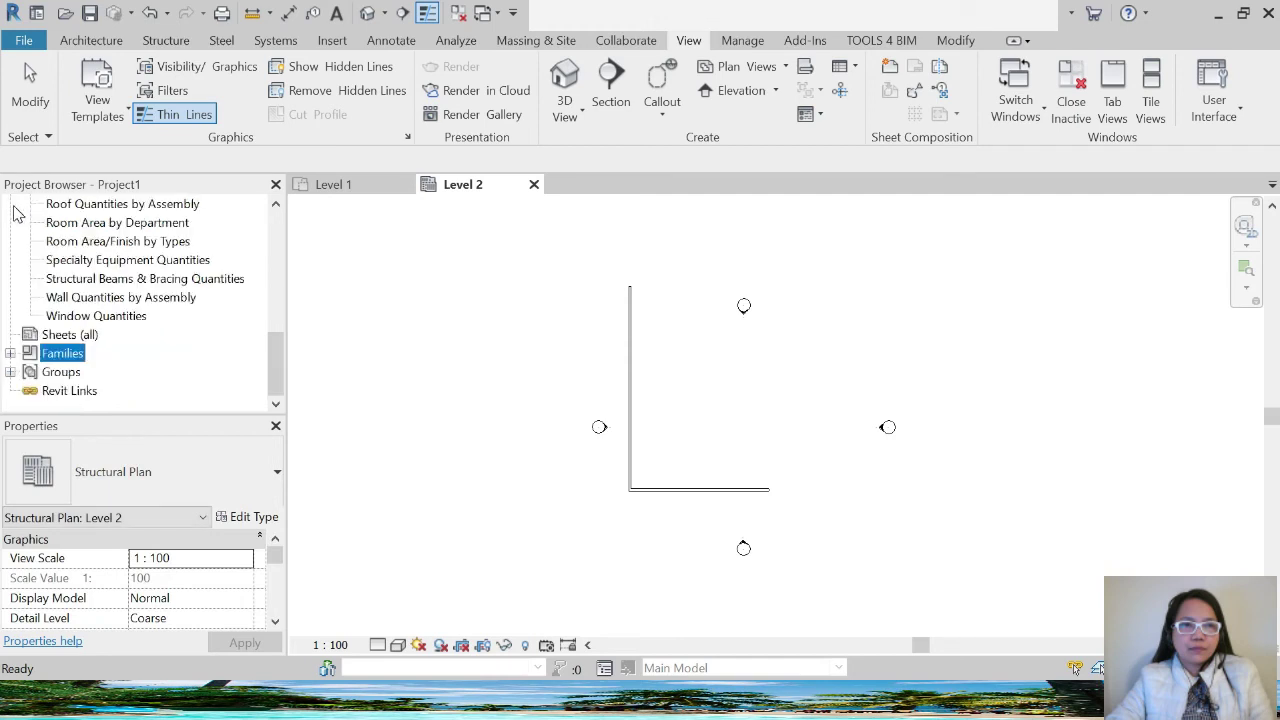
left_click(10, 372)
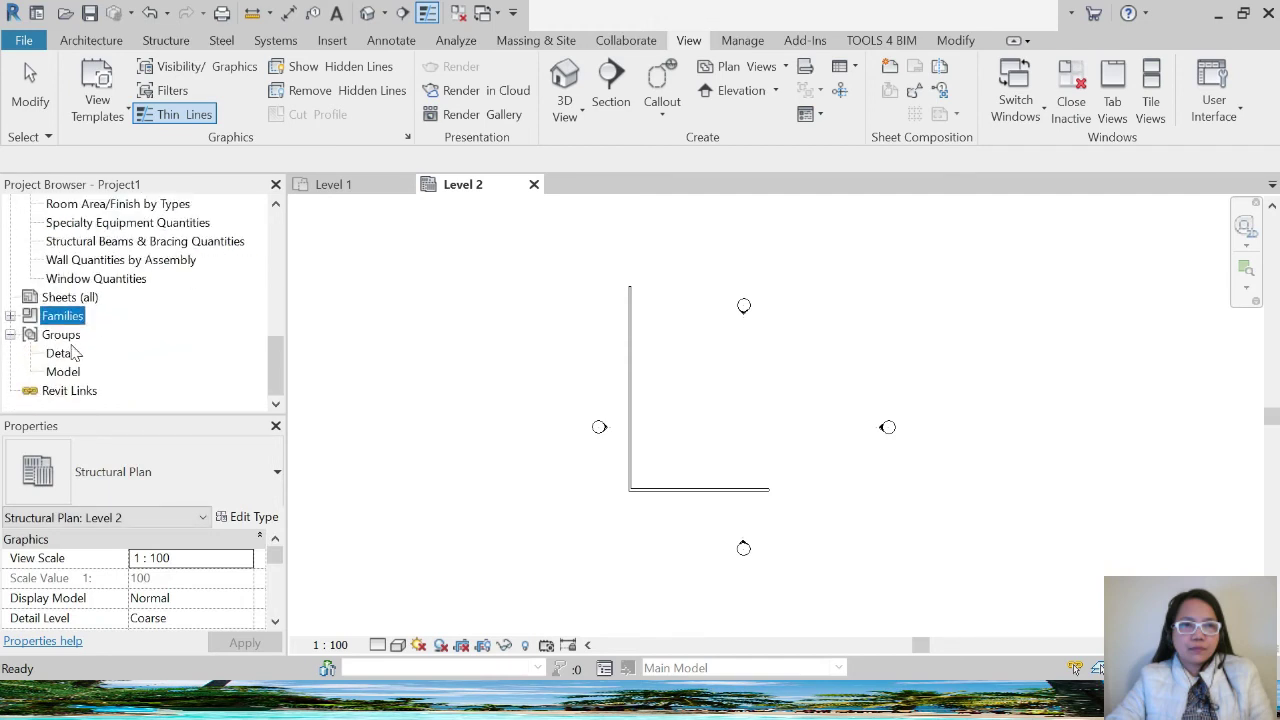
left_click(891, 286)
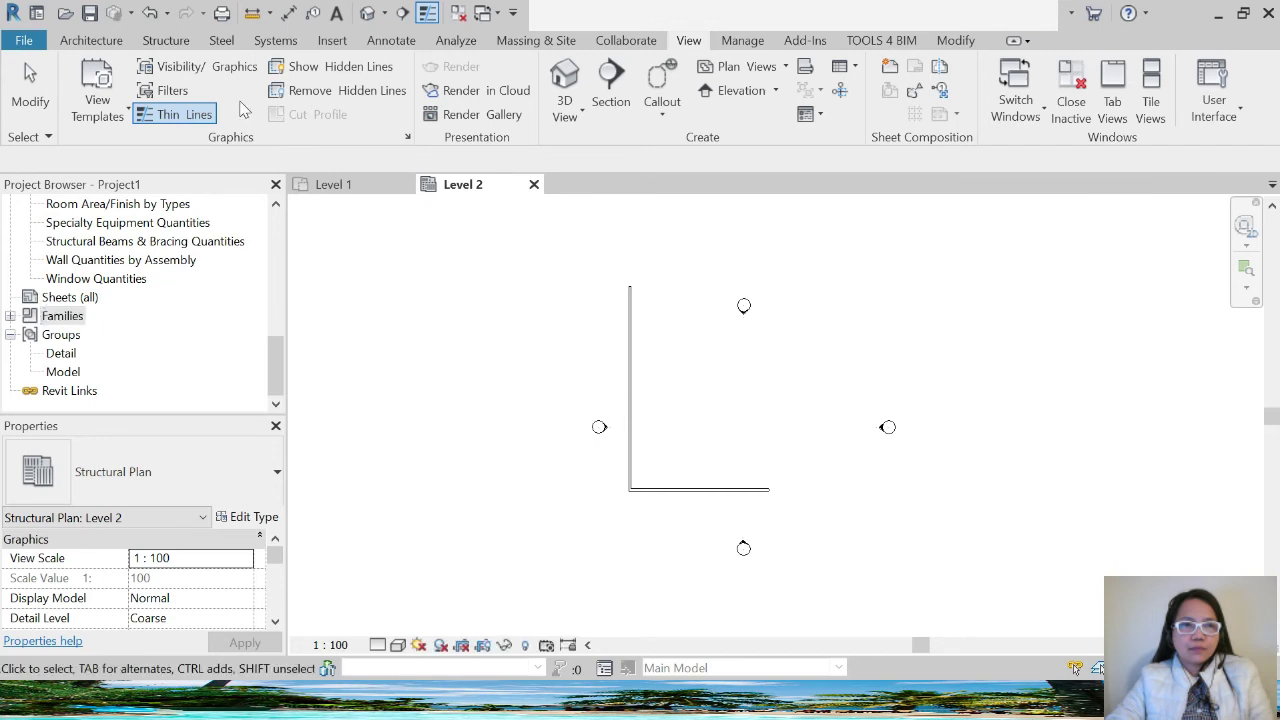
- Place a 'SAMPLE TEXT' note inside the corner of the L-shaped wall on Level 2
left_click(91, 40)
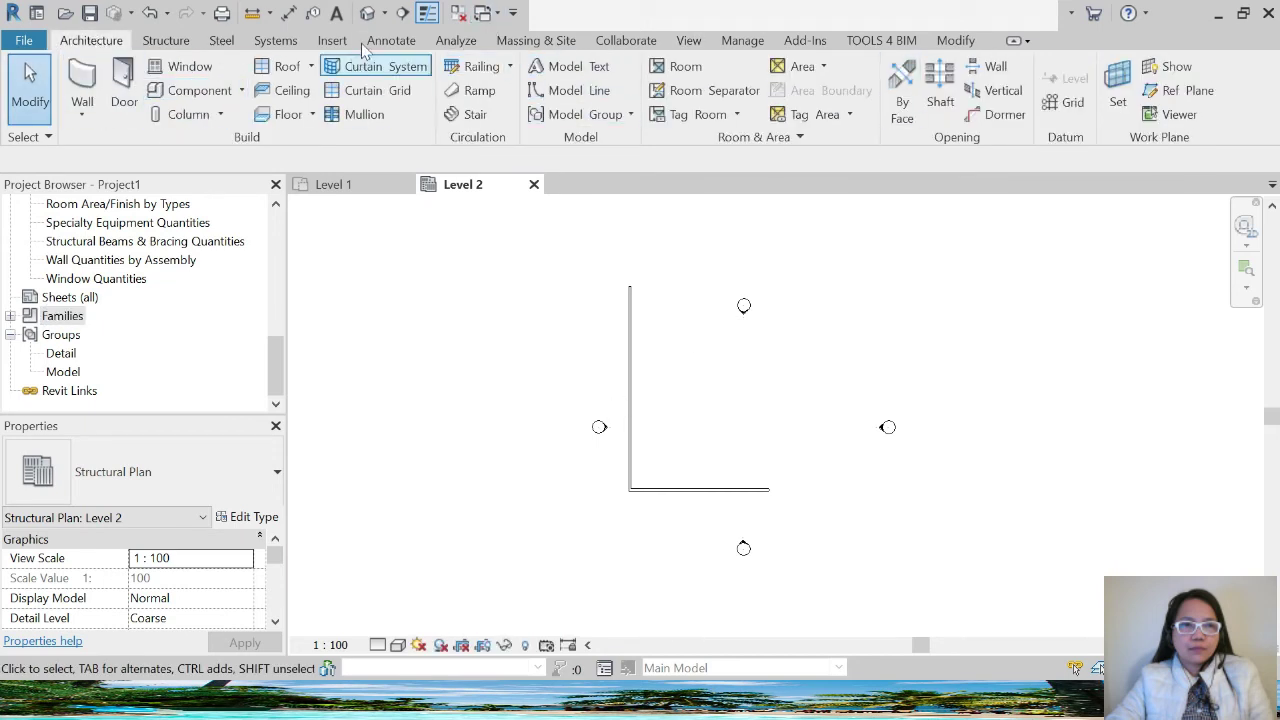
left_click(337, 12)
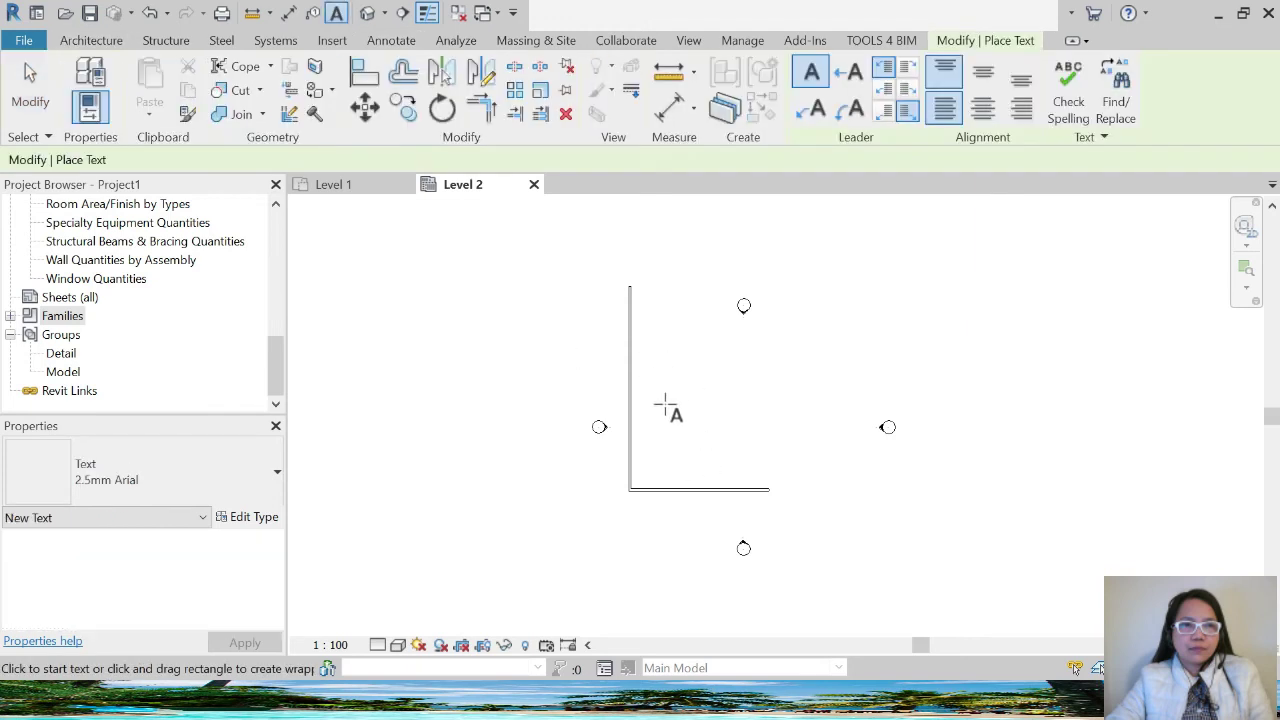
left_click(654, 354)
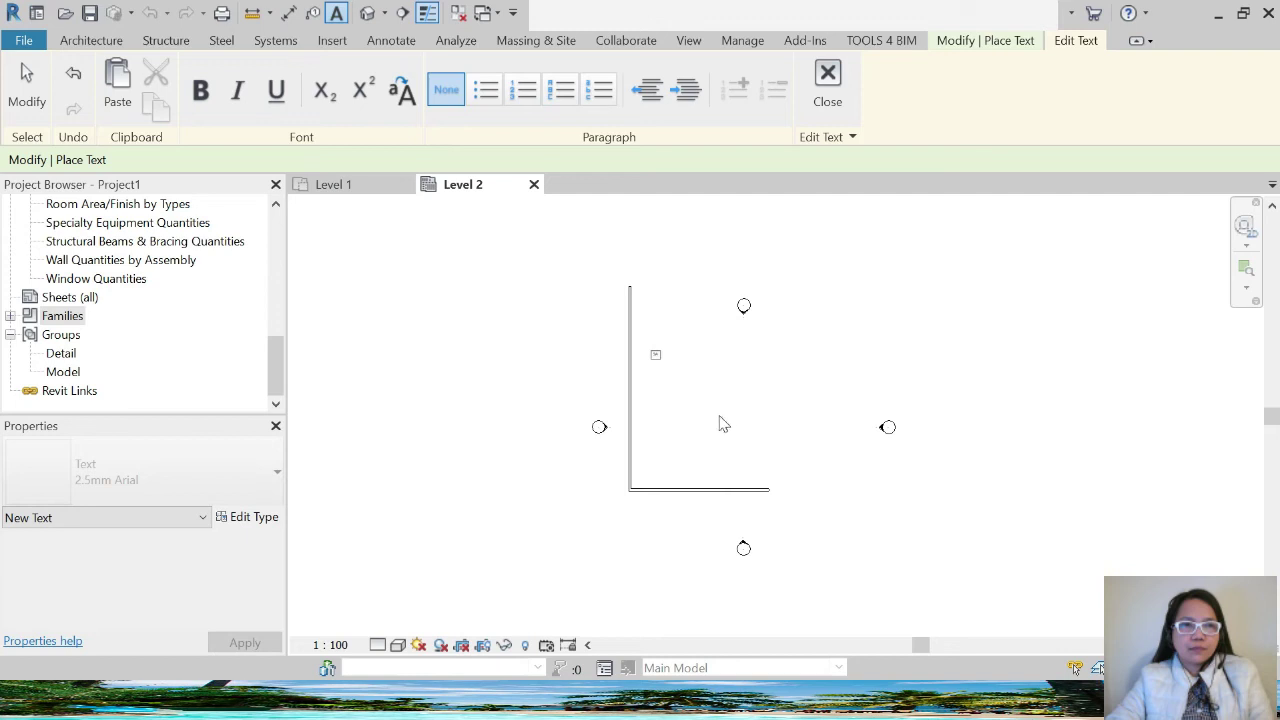
scroll(649, 303, "up", 2)
scroll(700, 339, "up", 2)
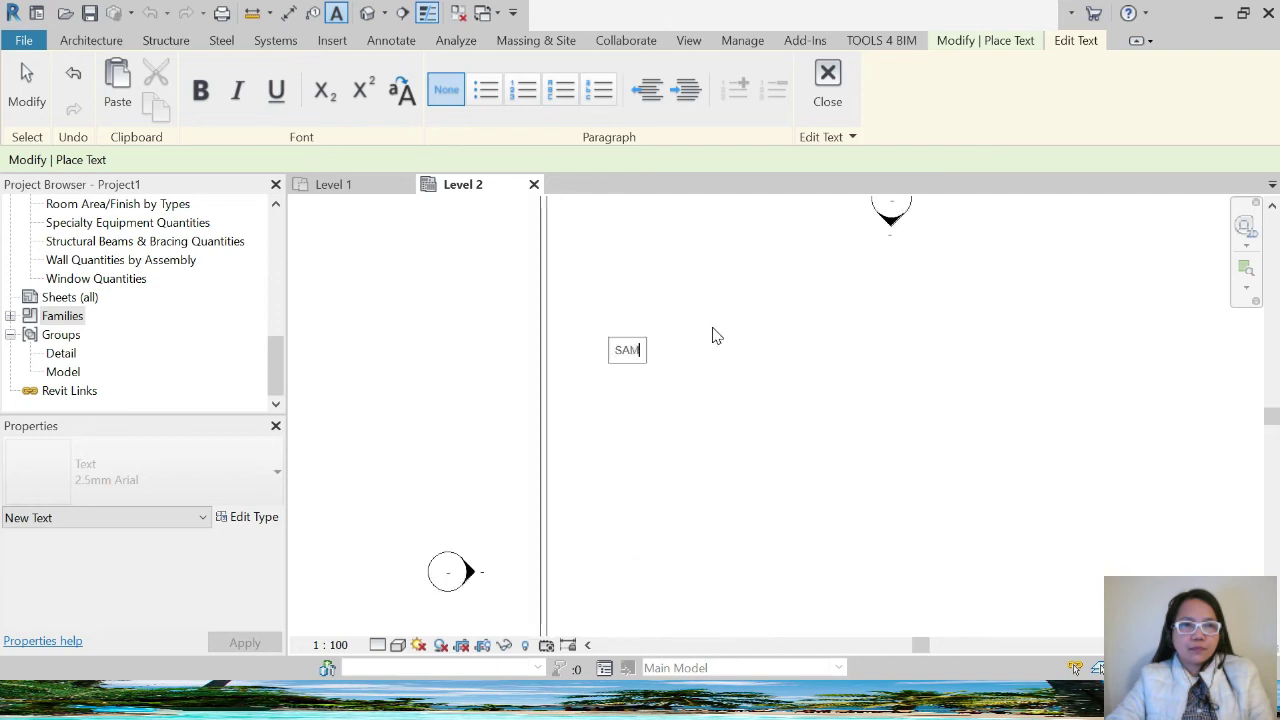
type("PLE ")
type("TEX")
key("Return")
left_click(757, 314)
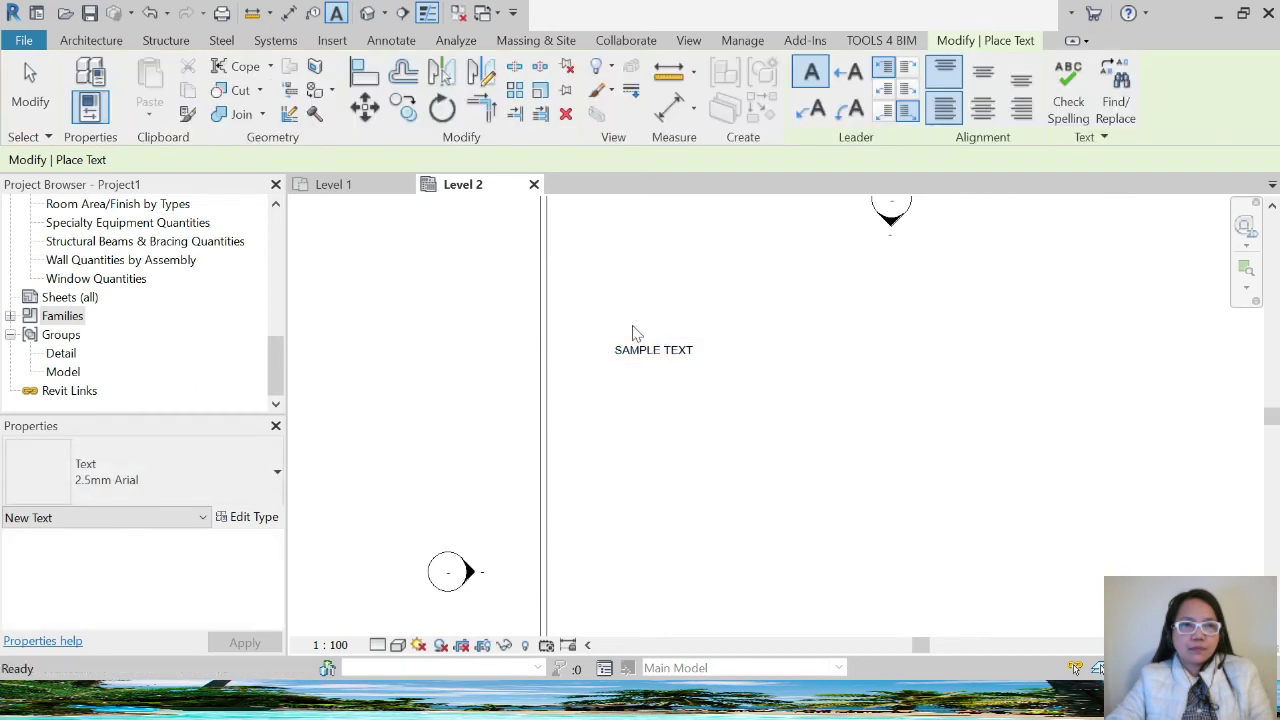
key("Escape")
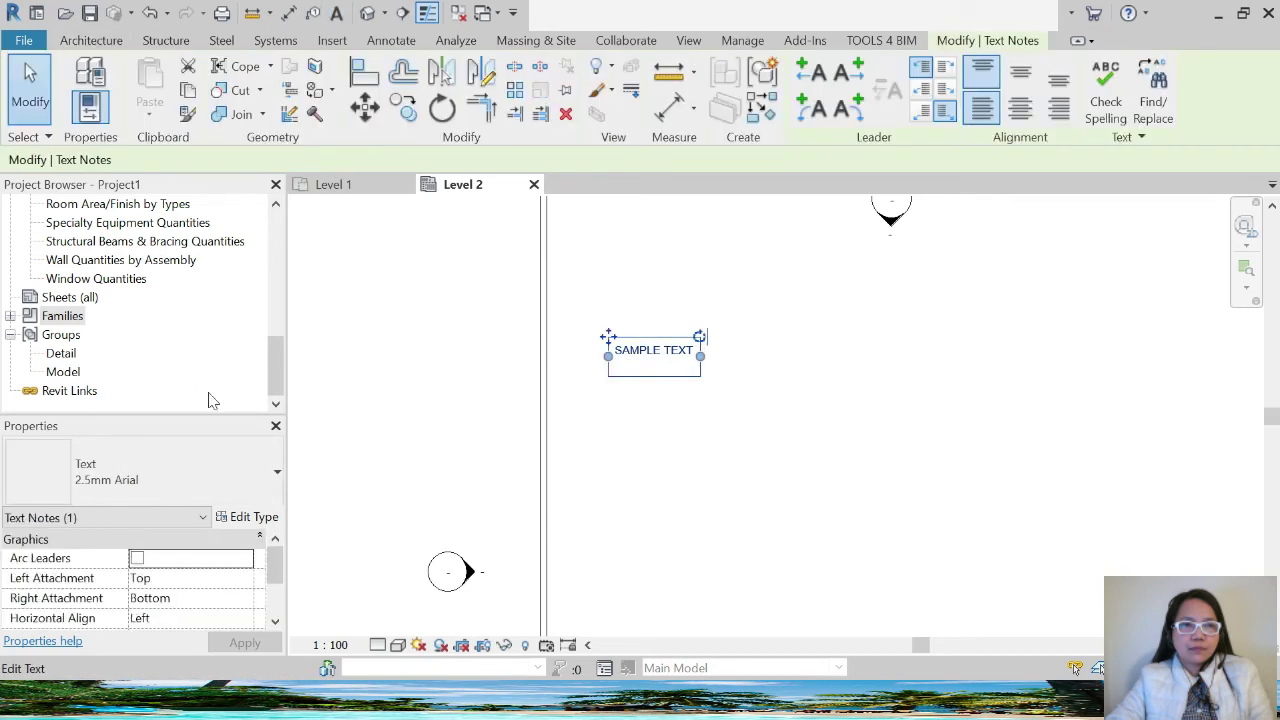
- Switch the note to 5mm Arial and duplicate that type as '6mm Arial'
left_click(225, 487)
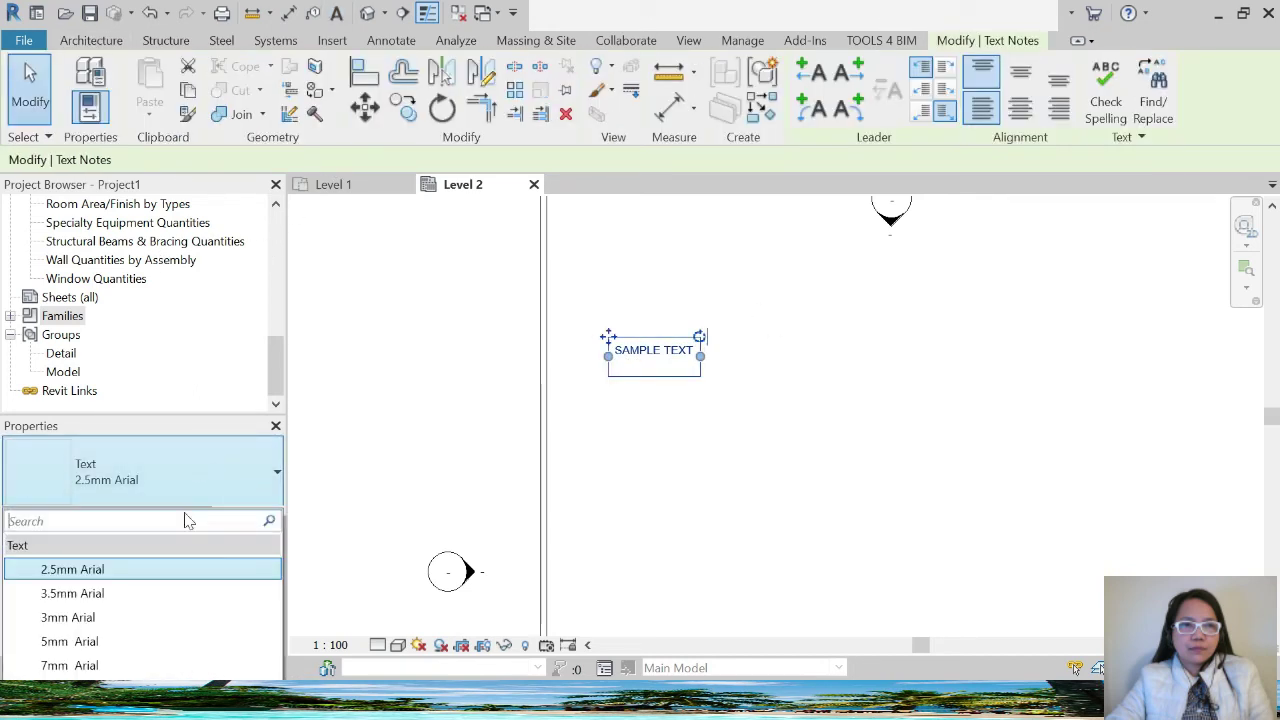
left_click(150, 642)
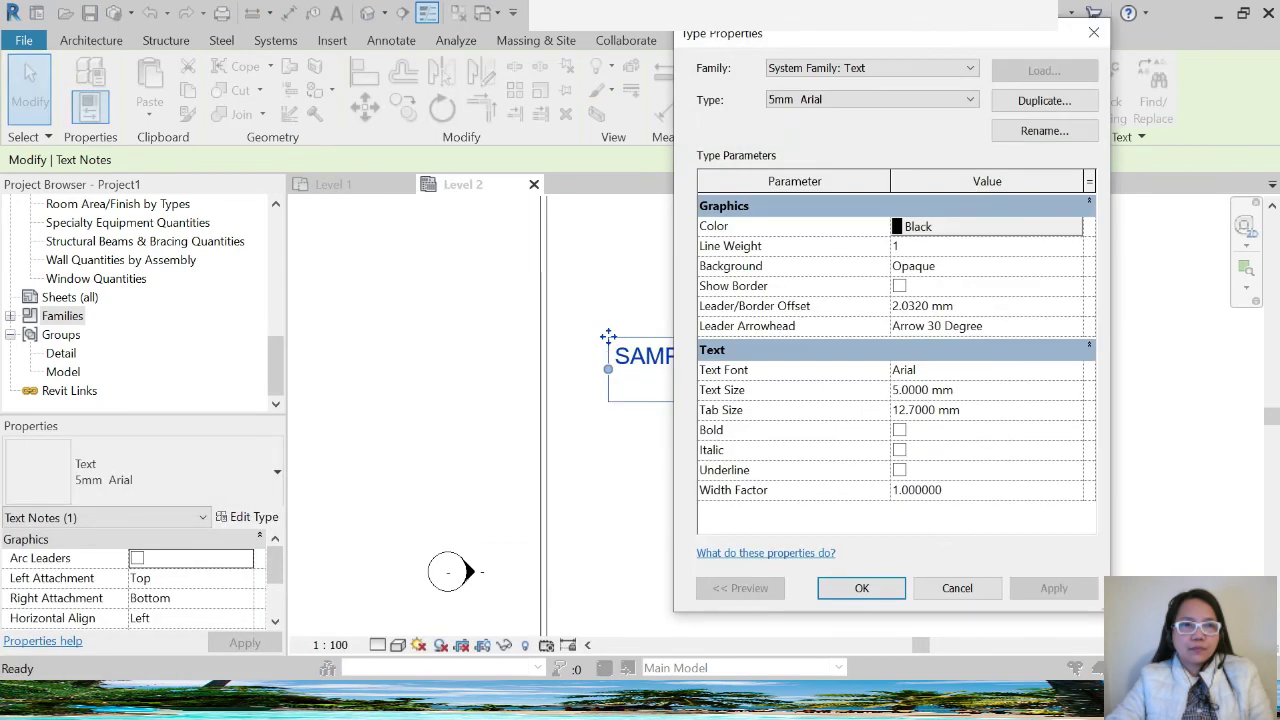
left_click_drag(945, 50, 1067, 49)
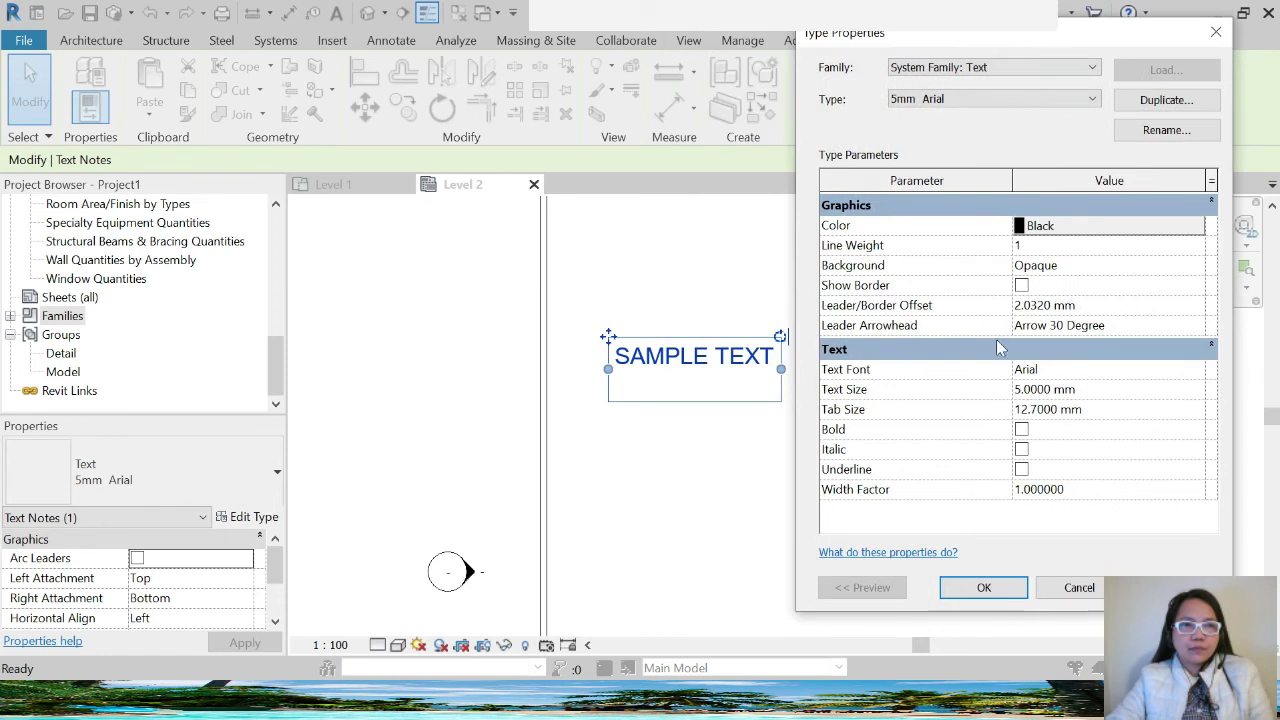
left_click(1066, 100)
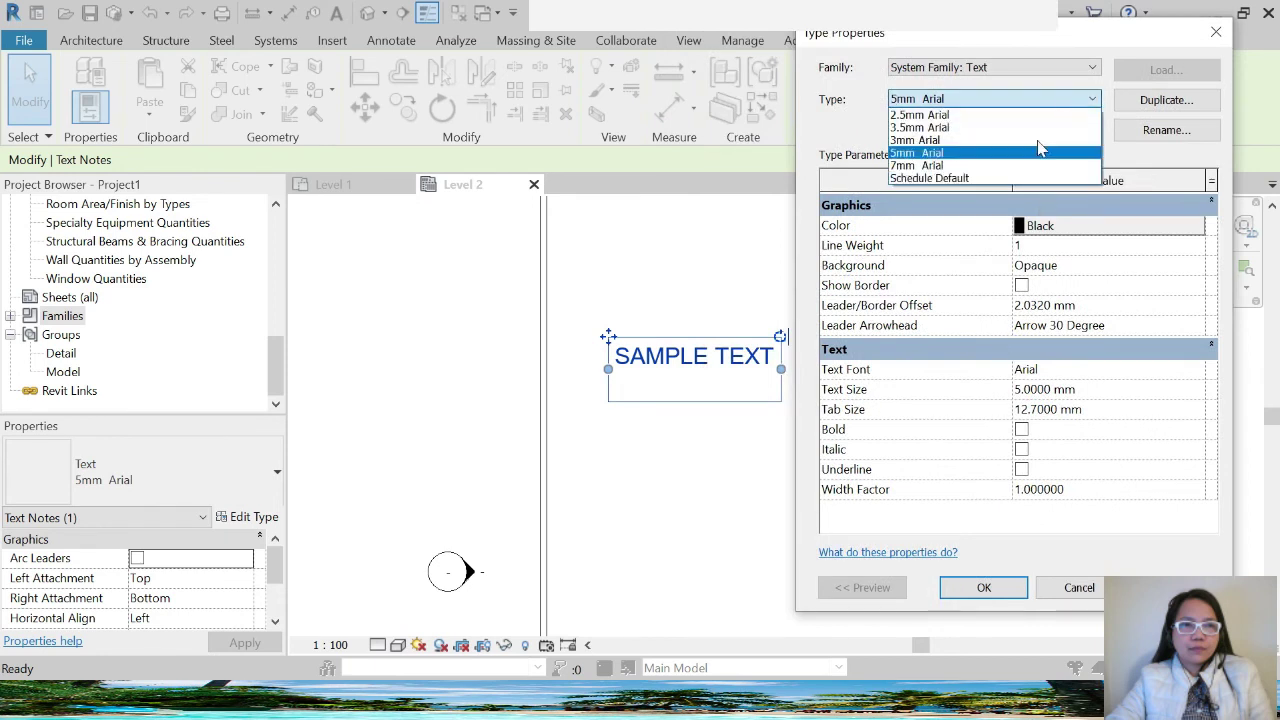
left_click(1047, 100)
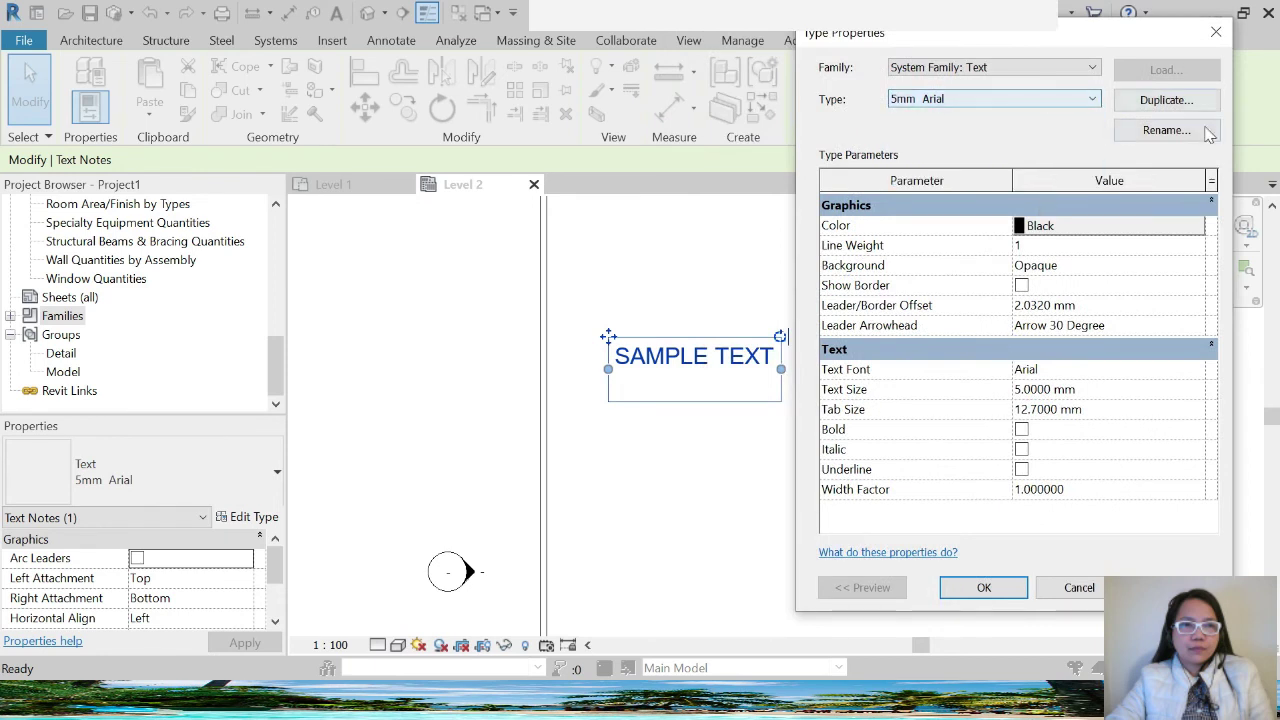
left_click(1166, 100)
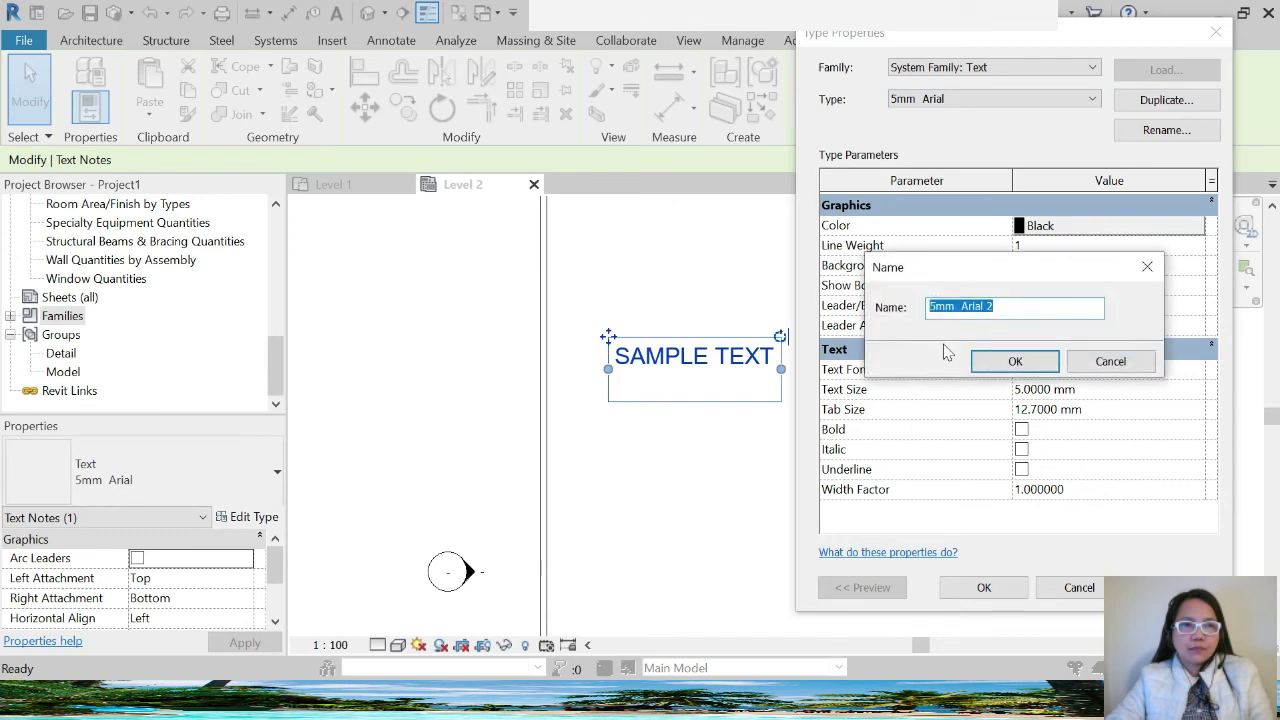
left_click(930, 316)
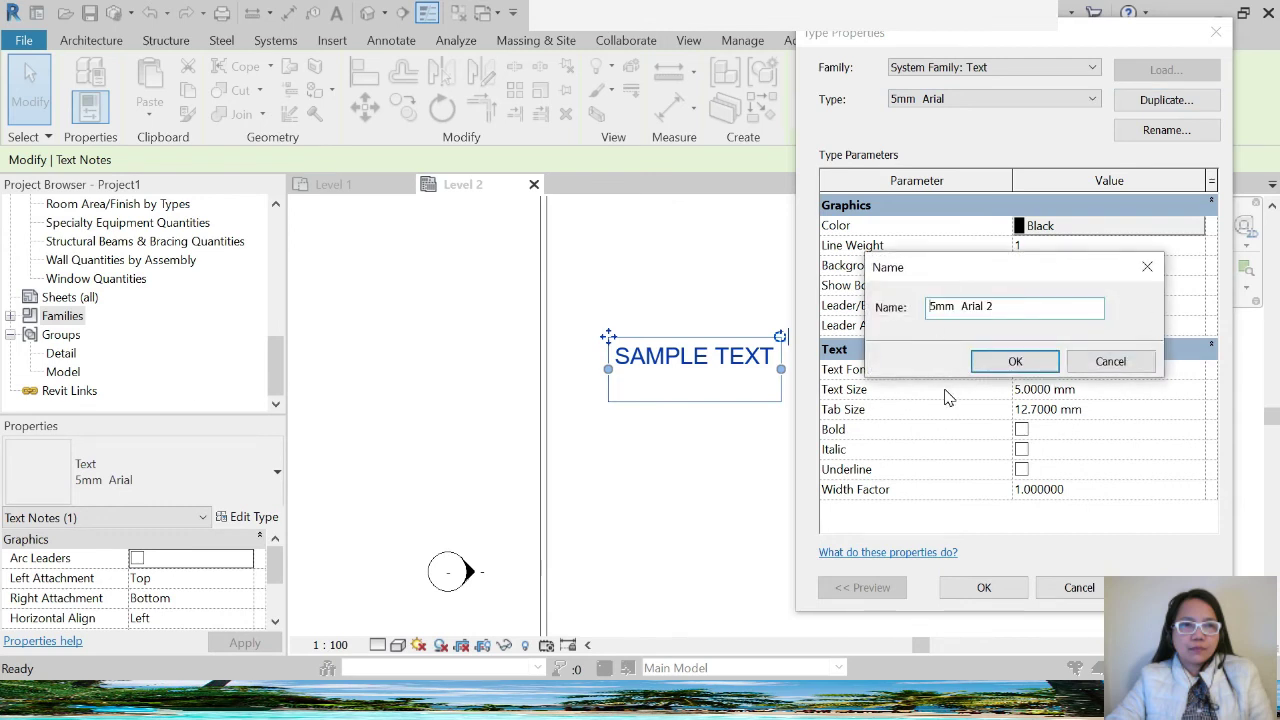
type("6")
key("Delete")
left_click(1014, 362)
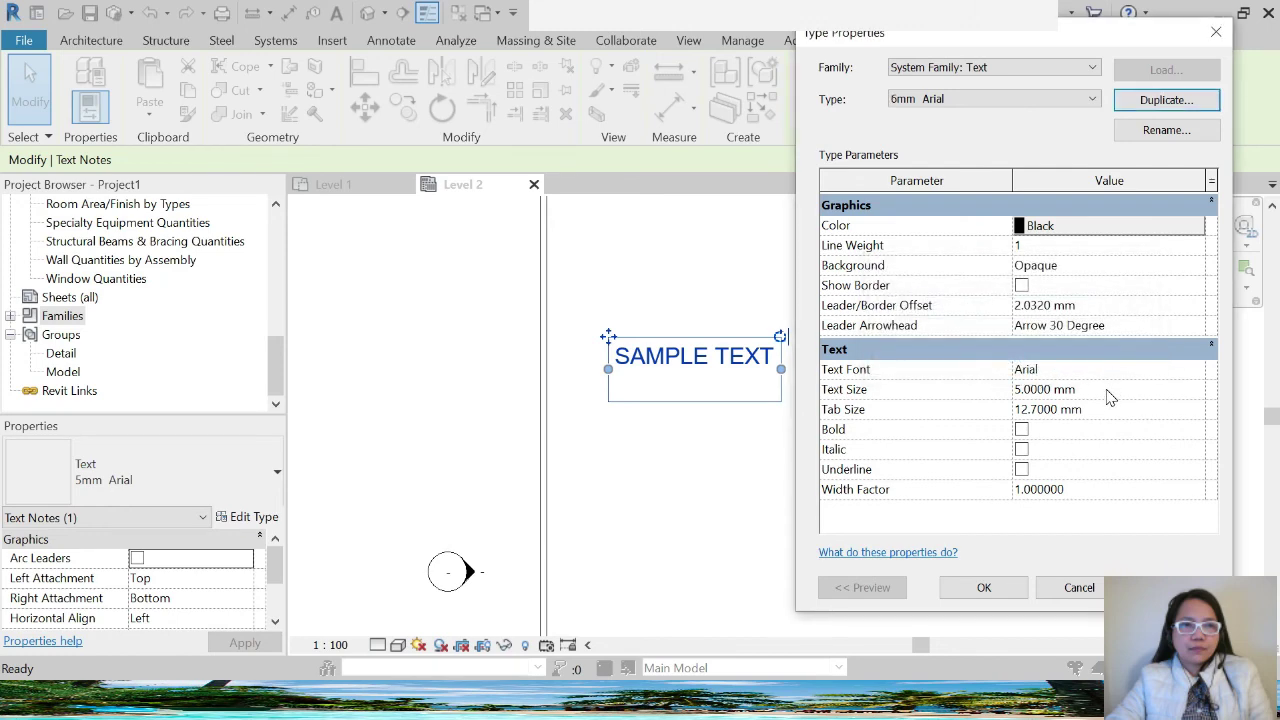
- Set the 6mm Arial type's Text Size to 6 mm and apply it to the note
left_click(1108, 393)
double_click(1108, 395)
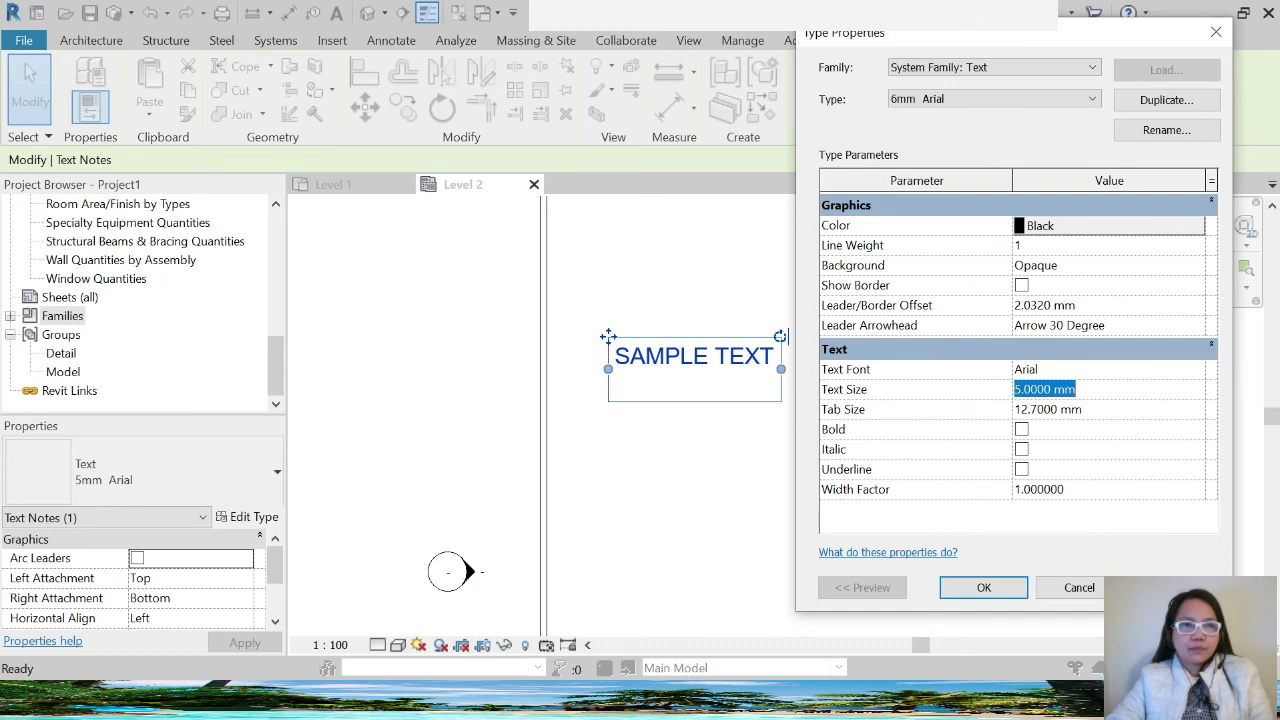
type("6")
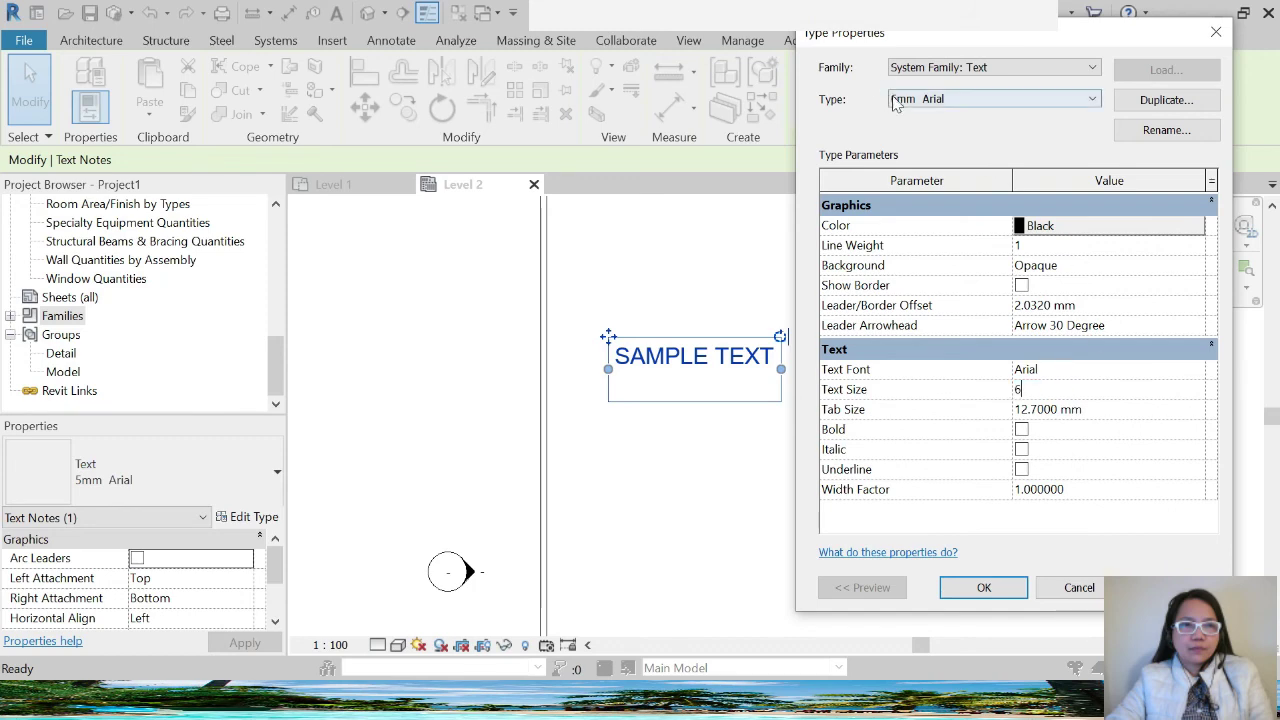
left_click(997, 590)
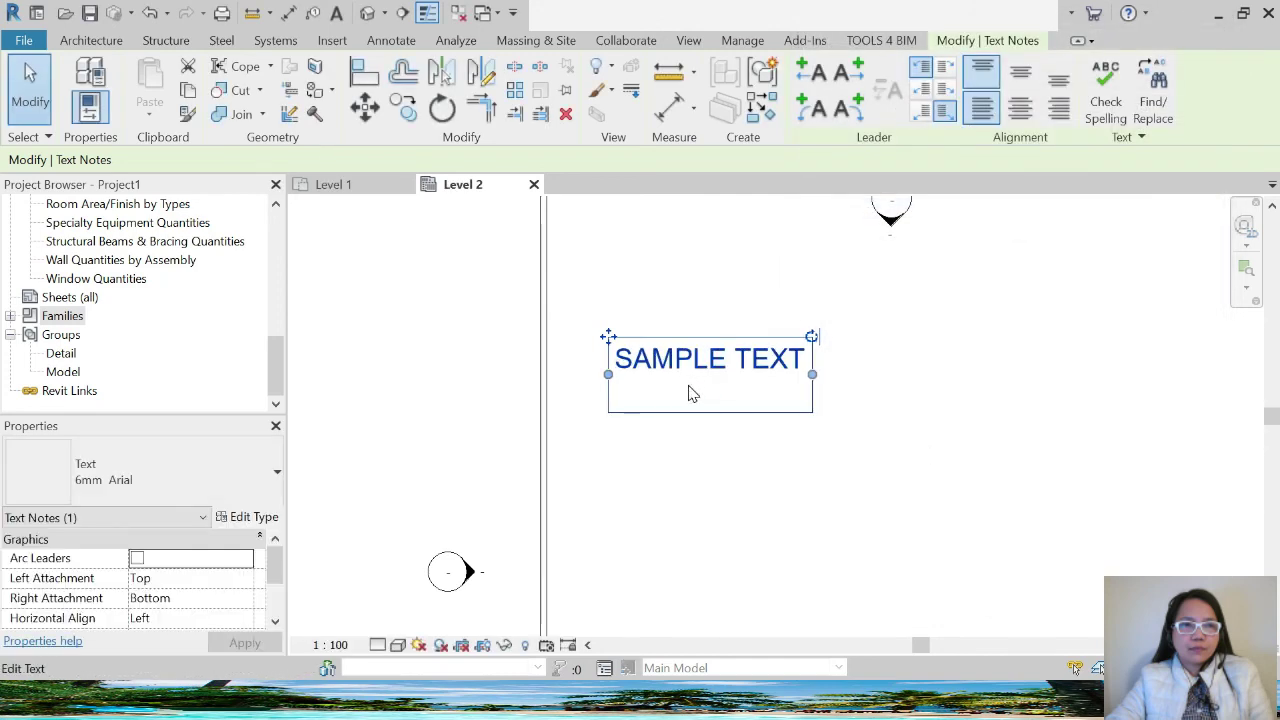
scroll(800, 360, "down", 5)
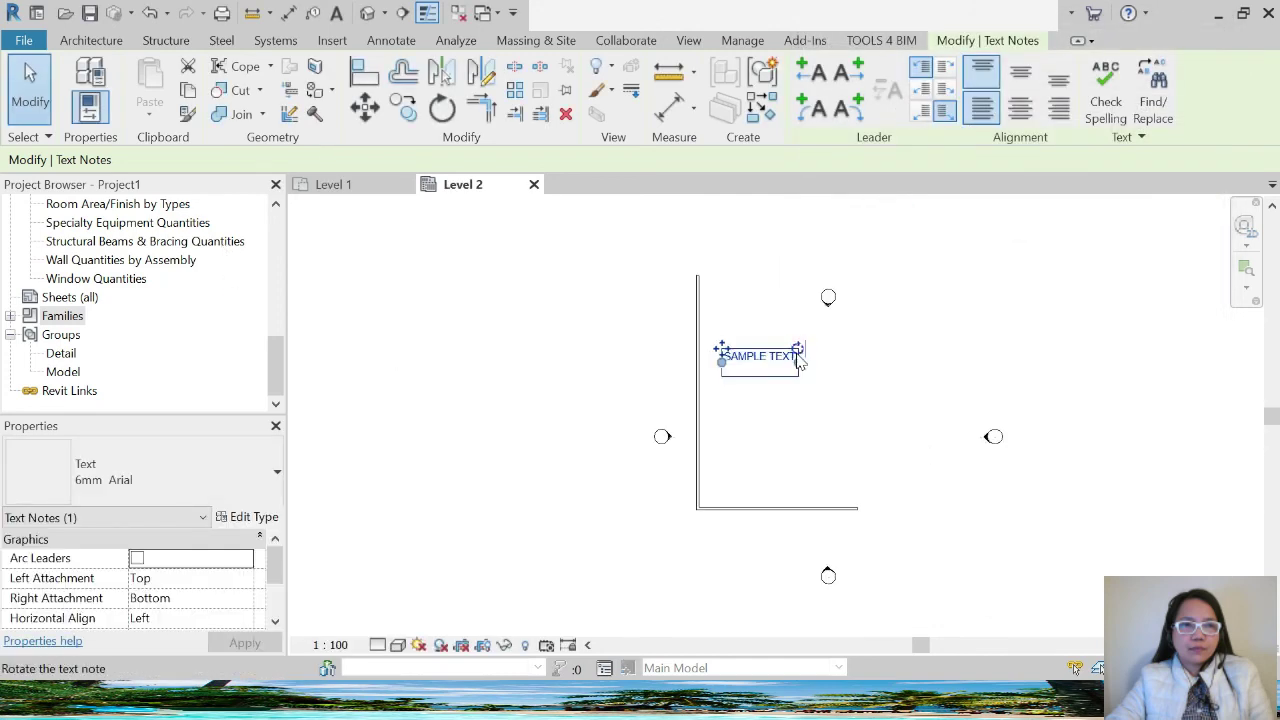
scroll(836, 352, "down", 1)
scroll(840, 360, "up", 1)
left_click(832, 375)
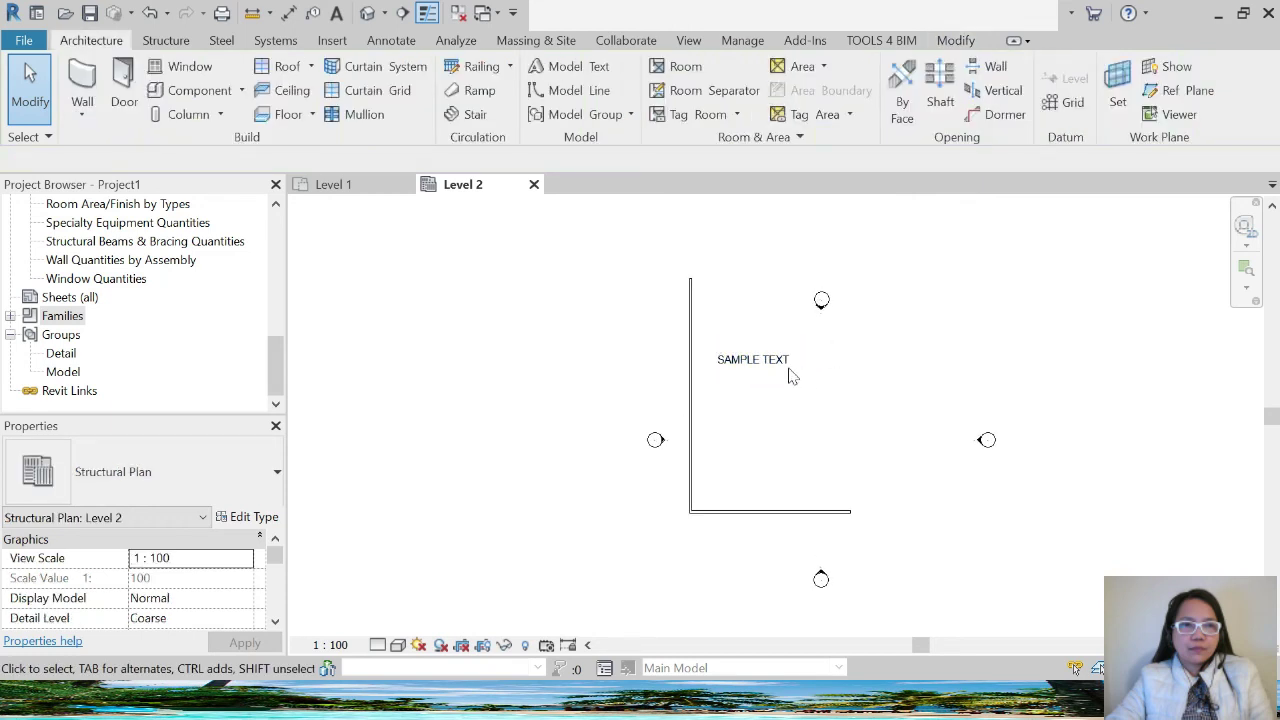
- Set the 6mm Arial text type's colour to Red and tick Bold so SAMPLE TEXT shows bold red
left_click(757, 361)
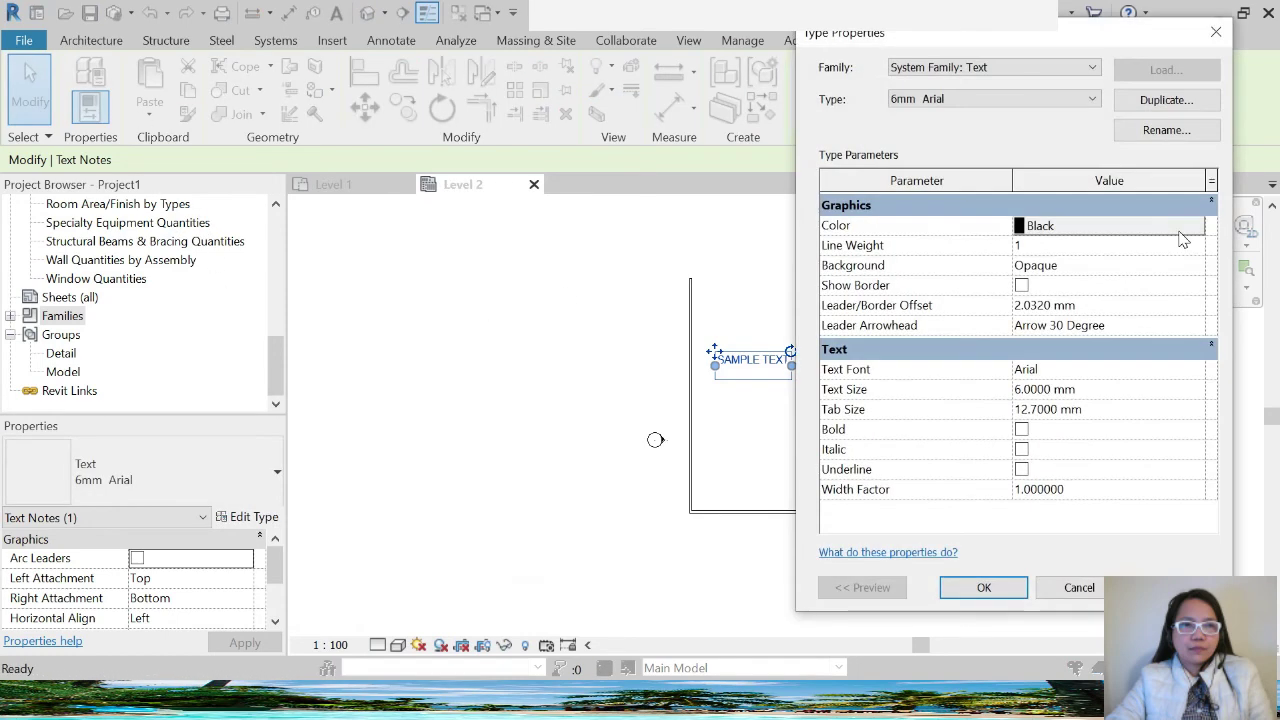
left_click(1162, 229)
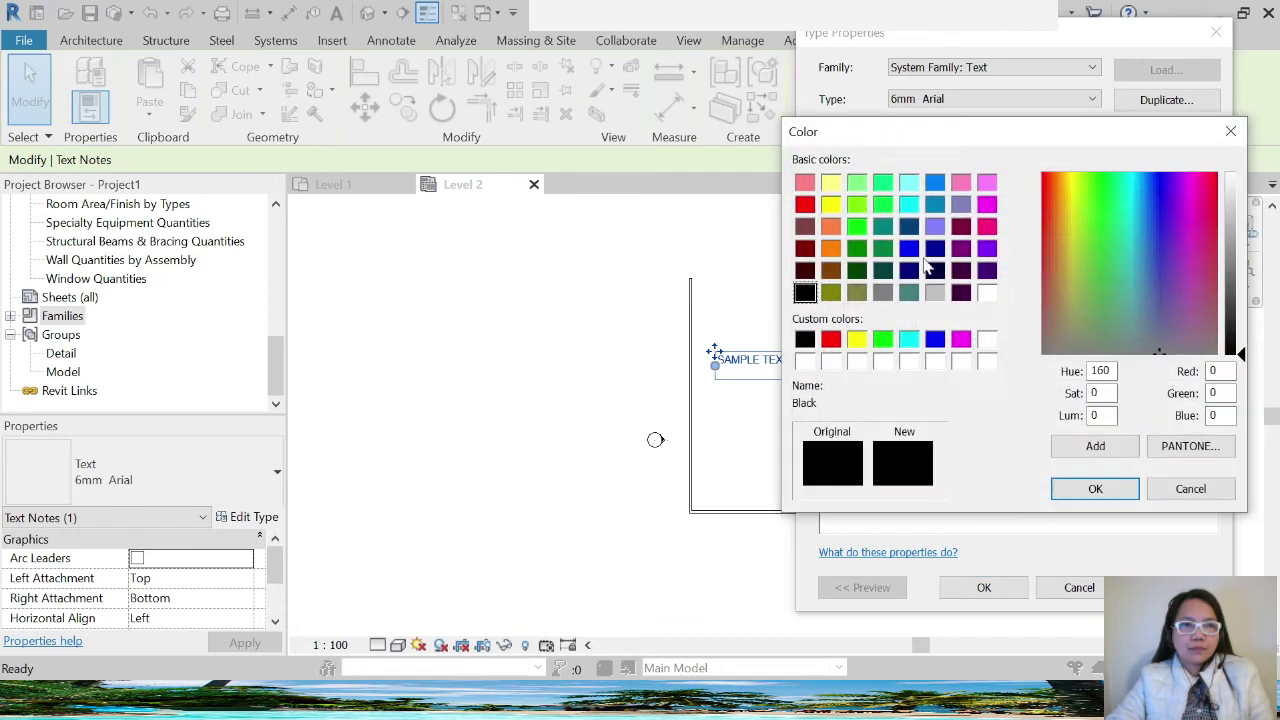
left_click(805, 204)
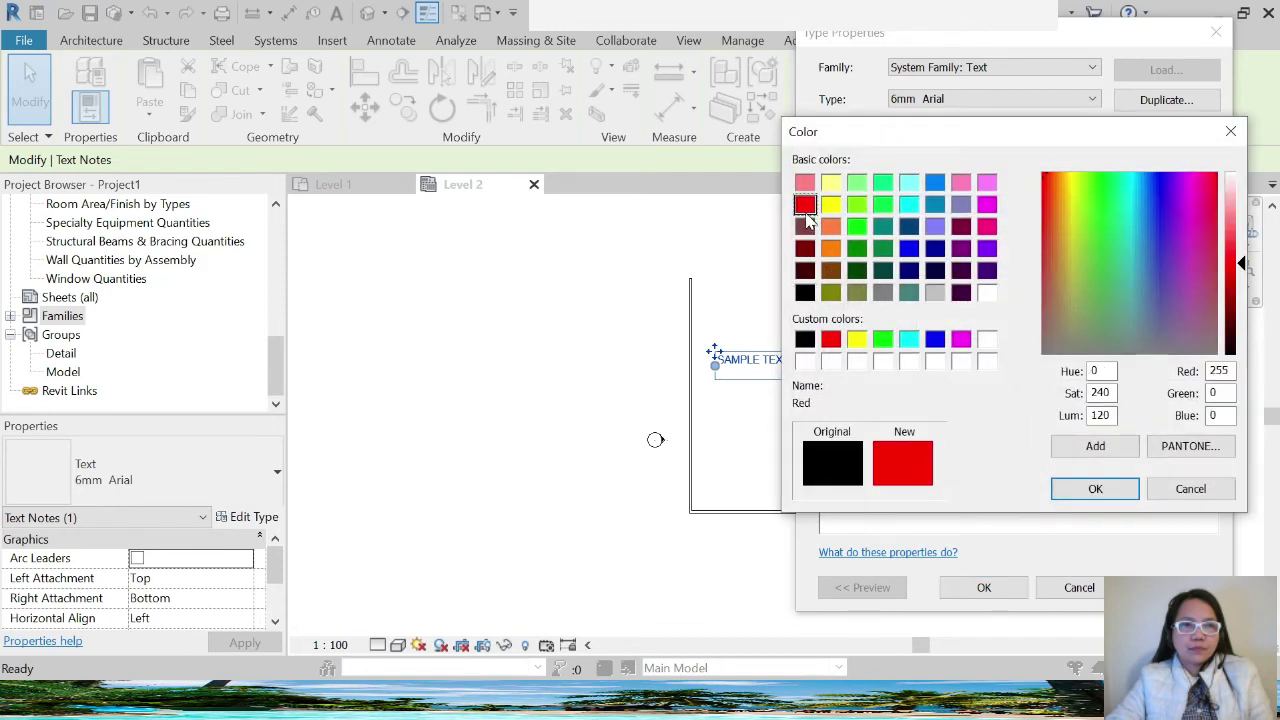
left_click(1090, 492)
left_click(1021, 430)
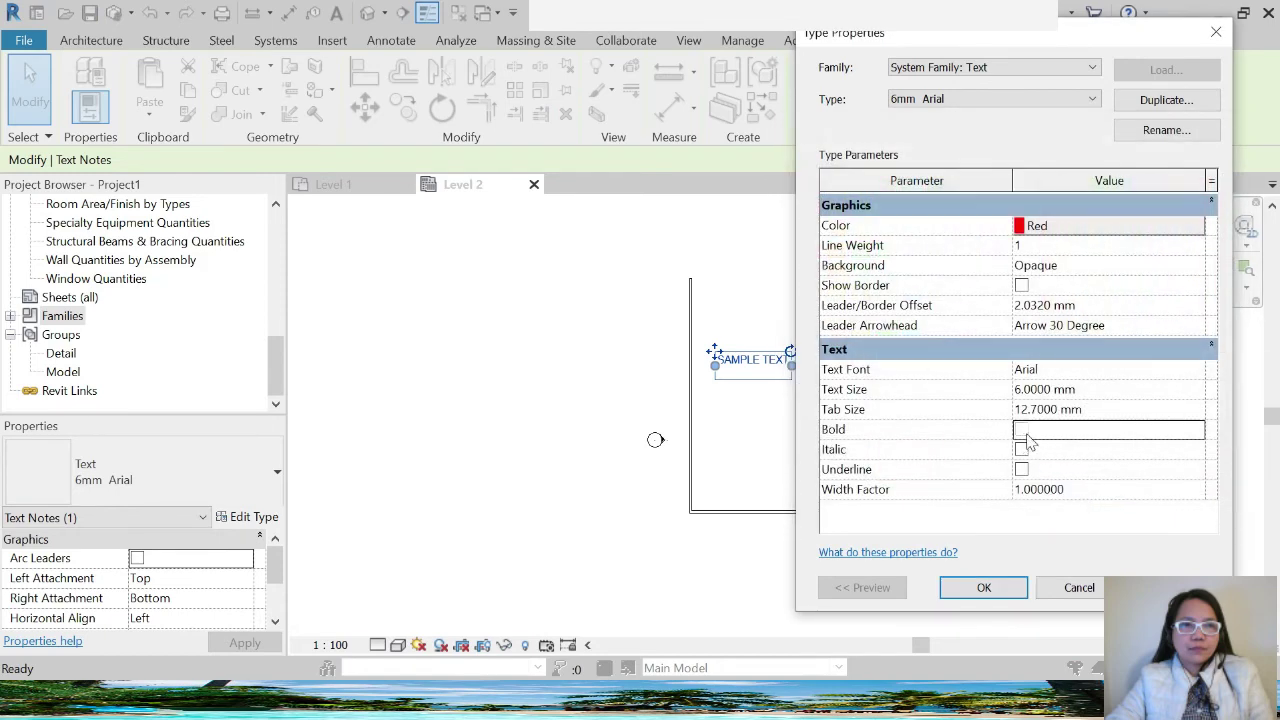
left_click(984, 587)
left_click(835, 461)
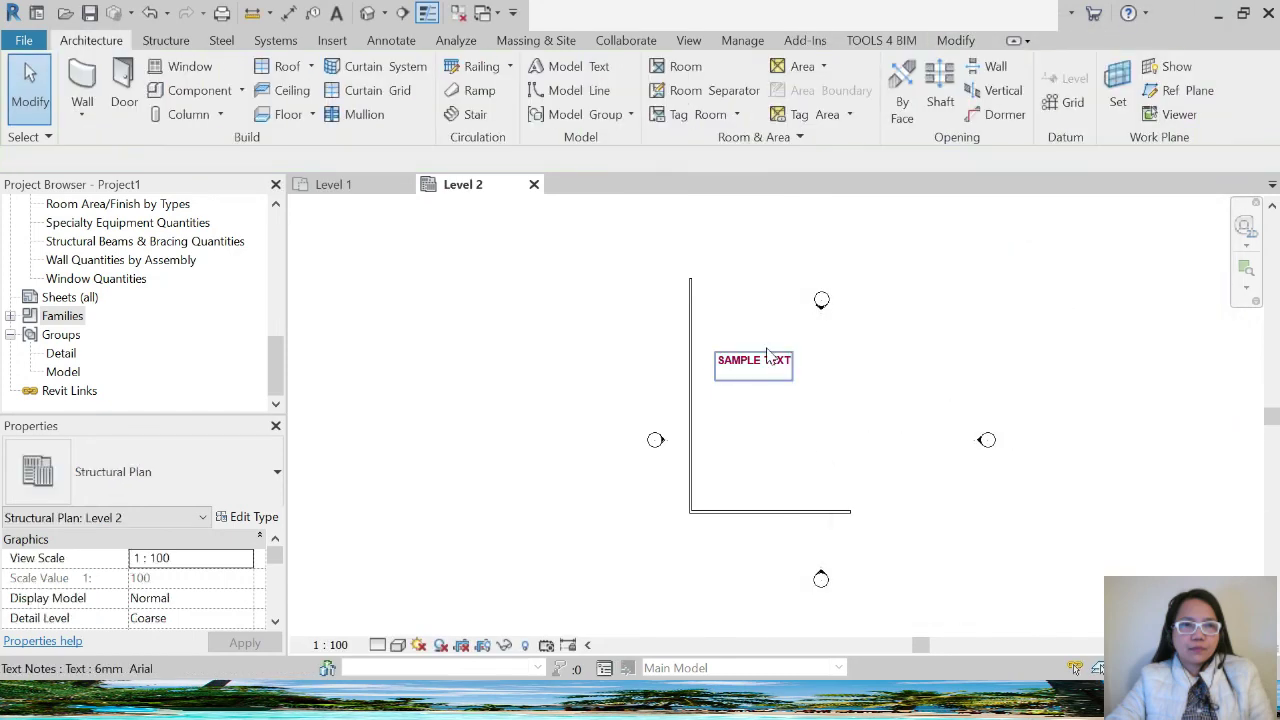
- Drag-select the L-shaped walls, add the SAMPLE TEXT note, then clear the selection
left_click_drag(673, 263, 775, 543)
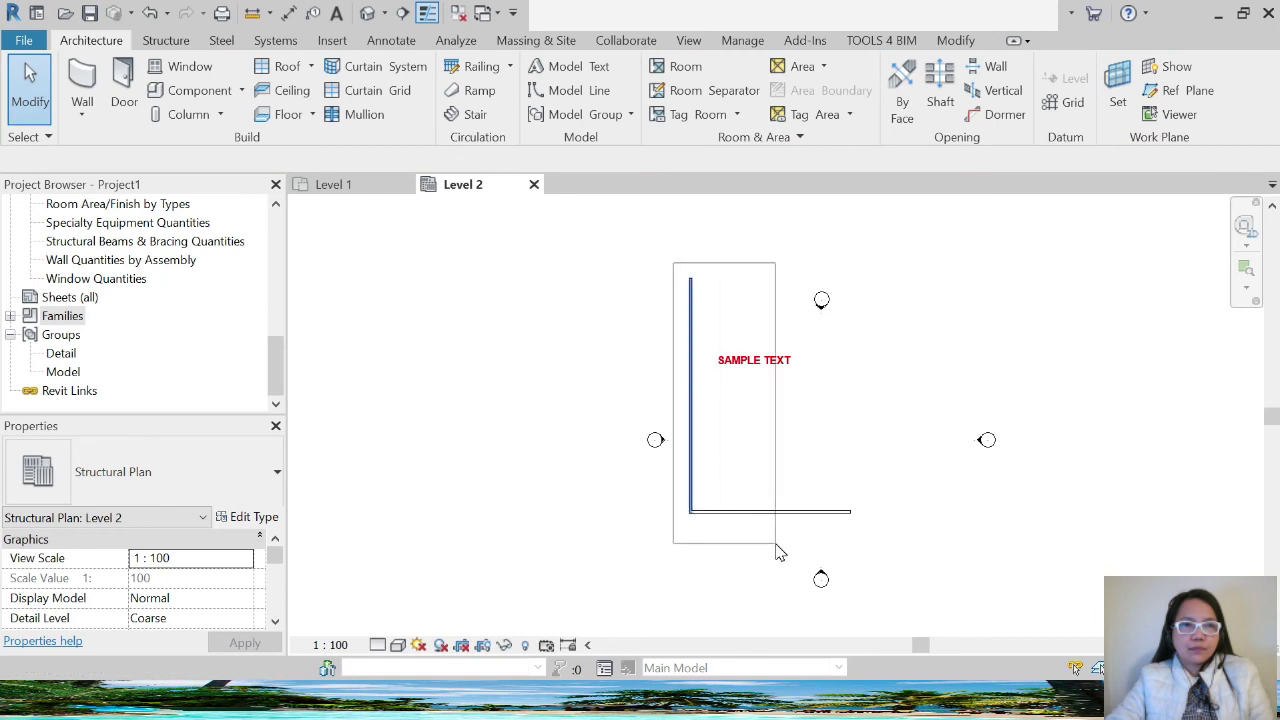
left_click_drag(781, 553, 856, 515)
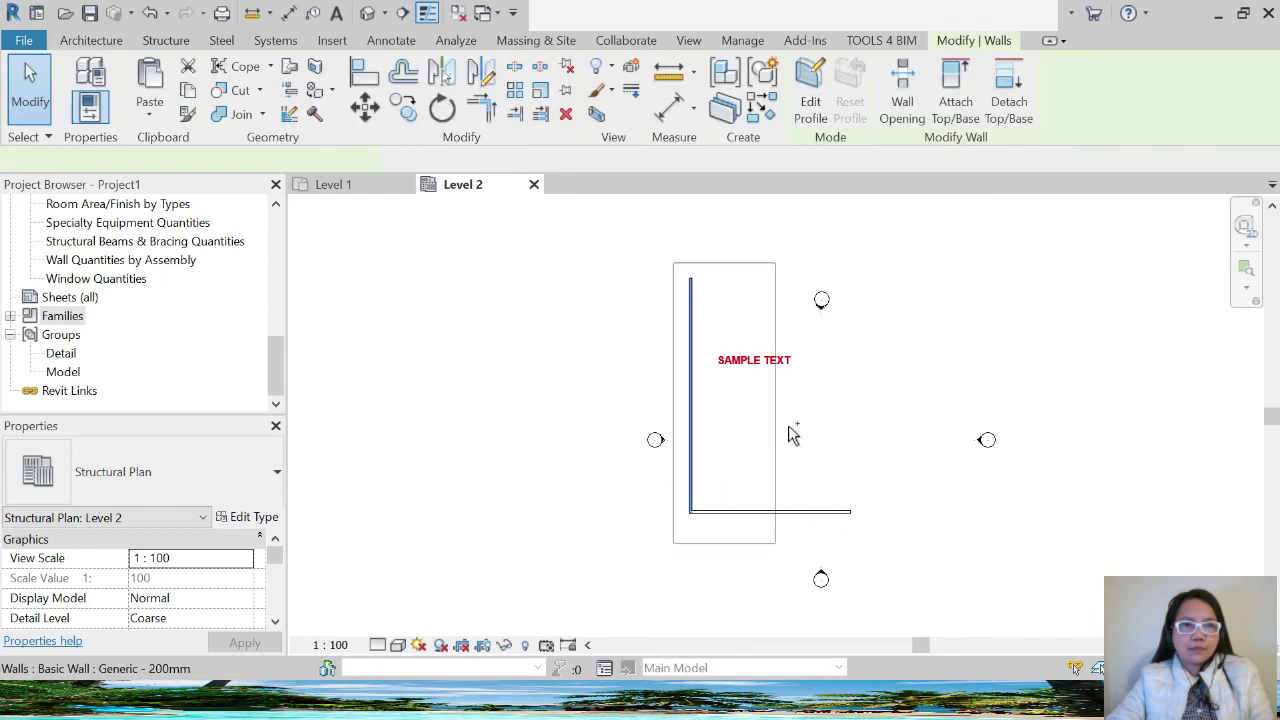
left_click(766, 360, "ctrl")
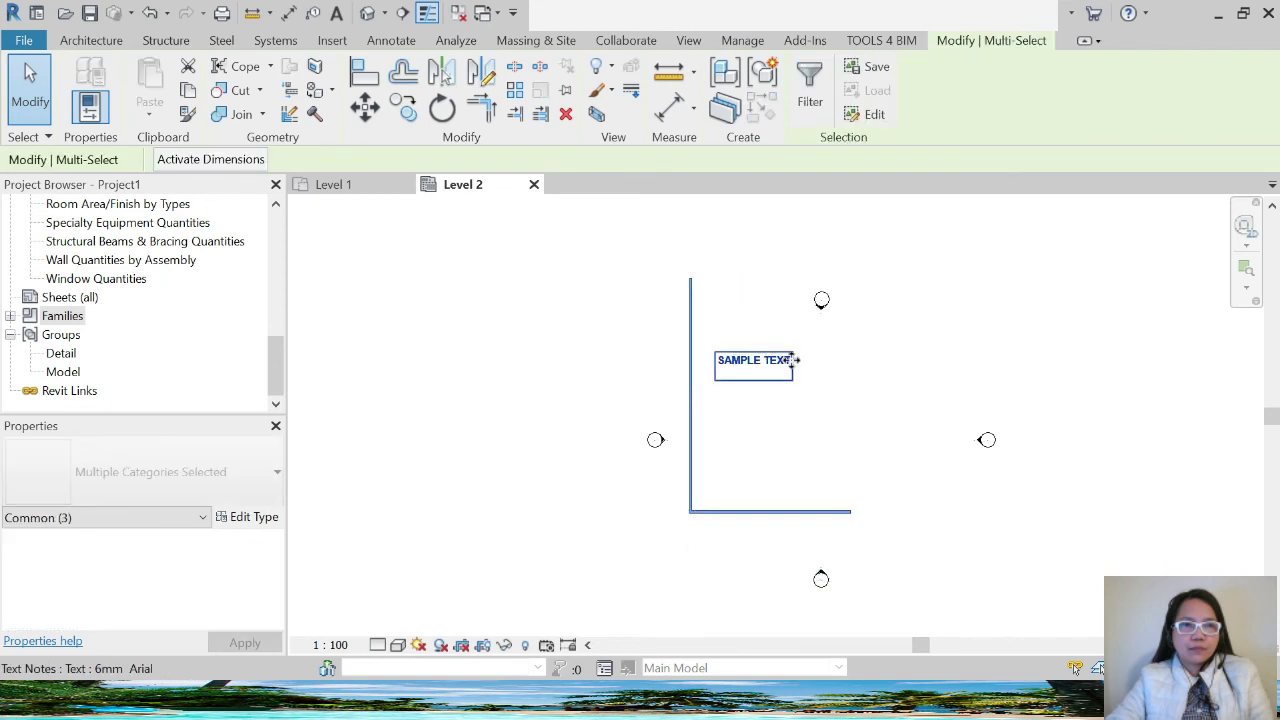
left_click(829, 440)
- Select all walls visible in the view via Select All Instances, then Ctrl-add the SAMPLE TEXT note
right_click(741, 514)
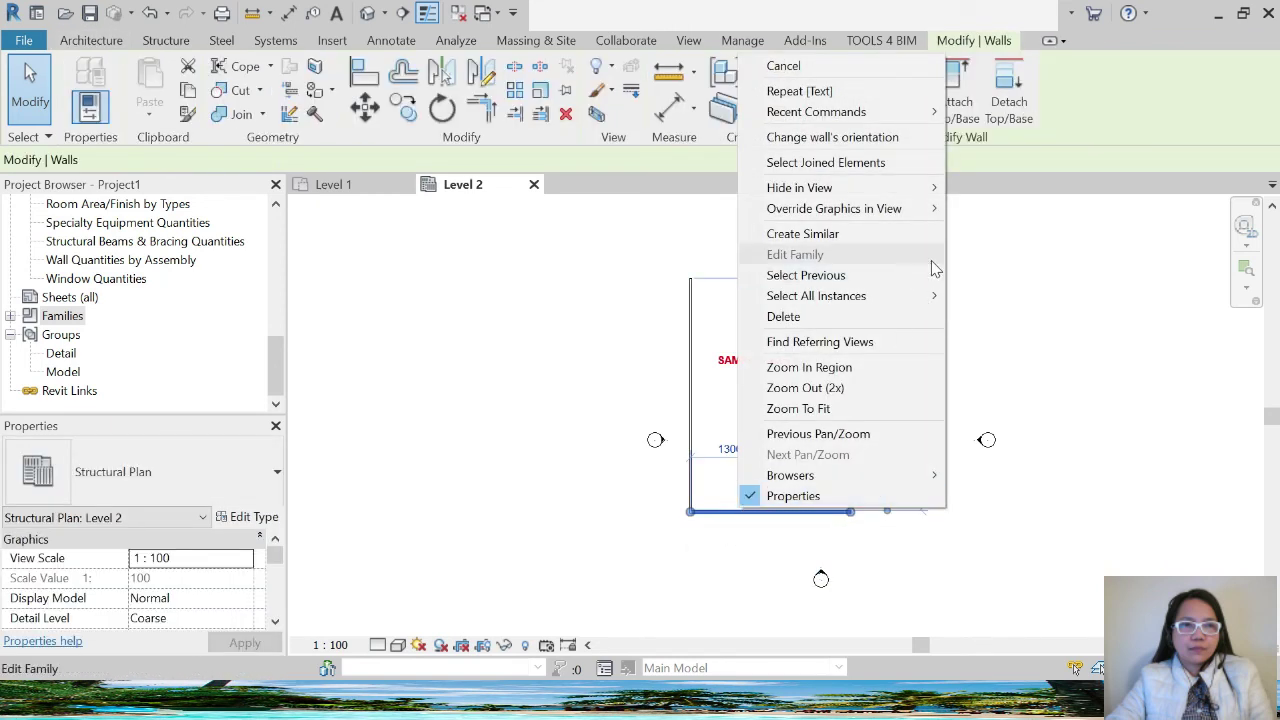
mouse_move(816, 296)
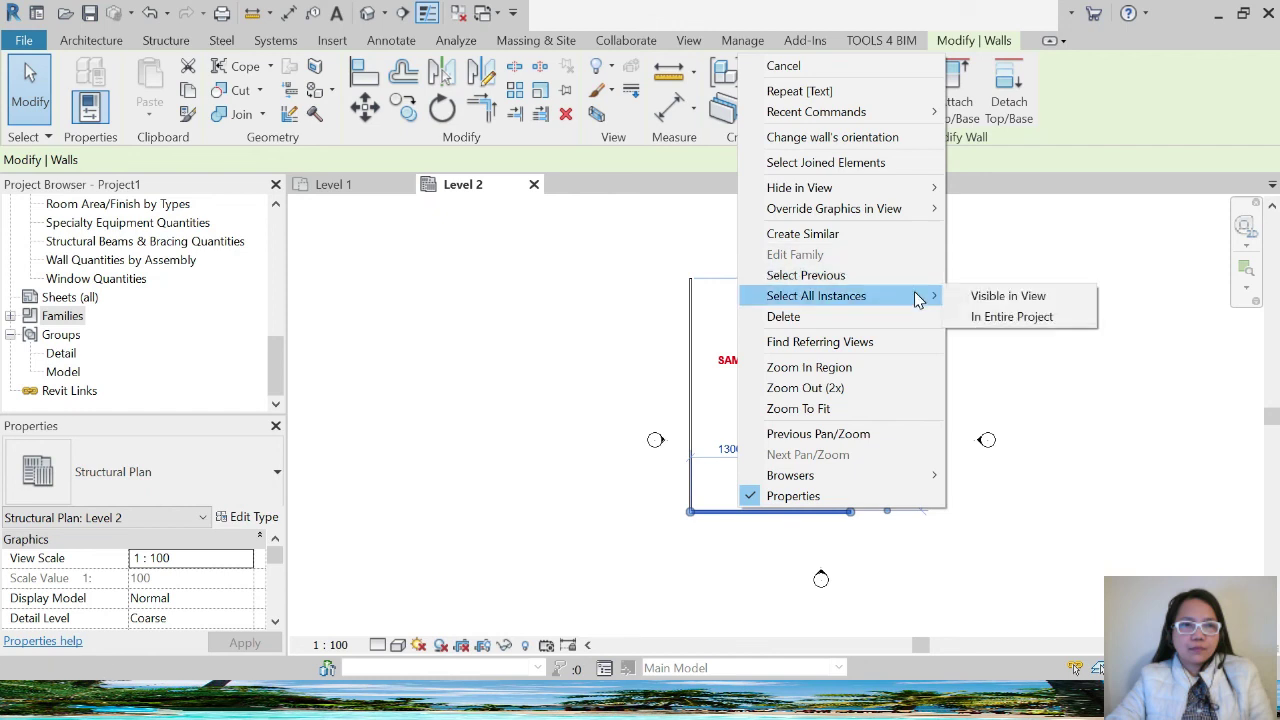
left_click(983, 294)
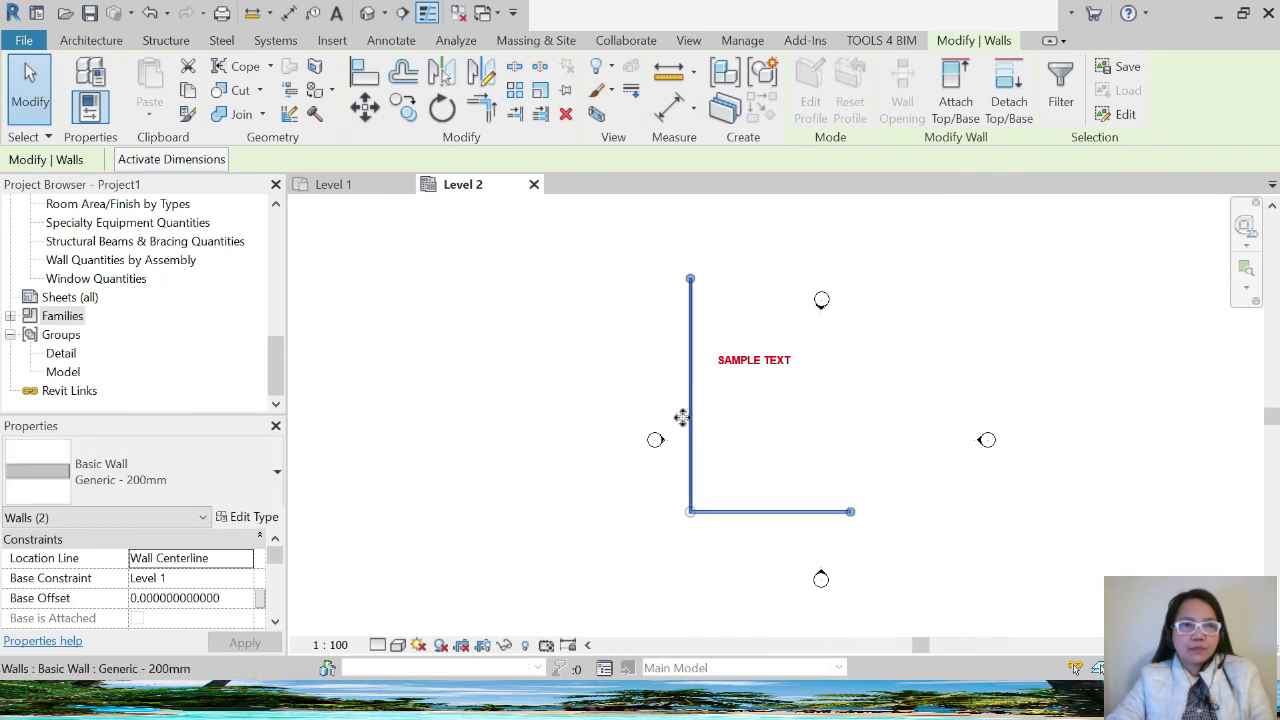
right_click(767, 514)
mouse_move(845, 302)
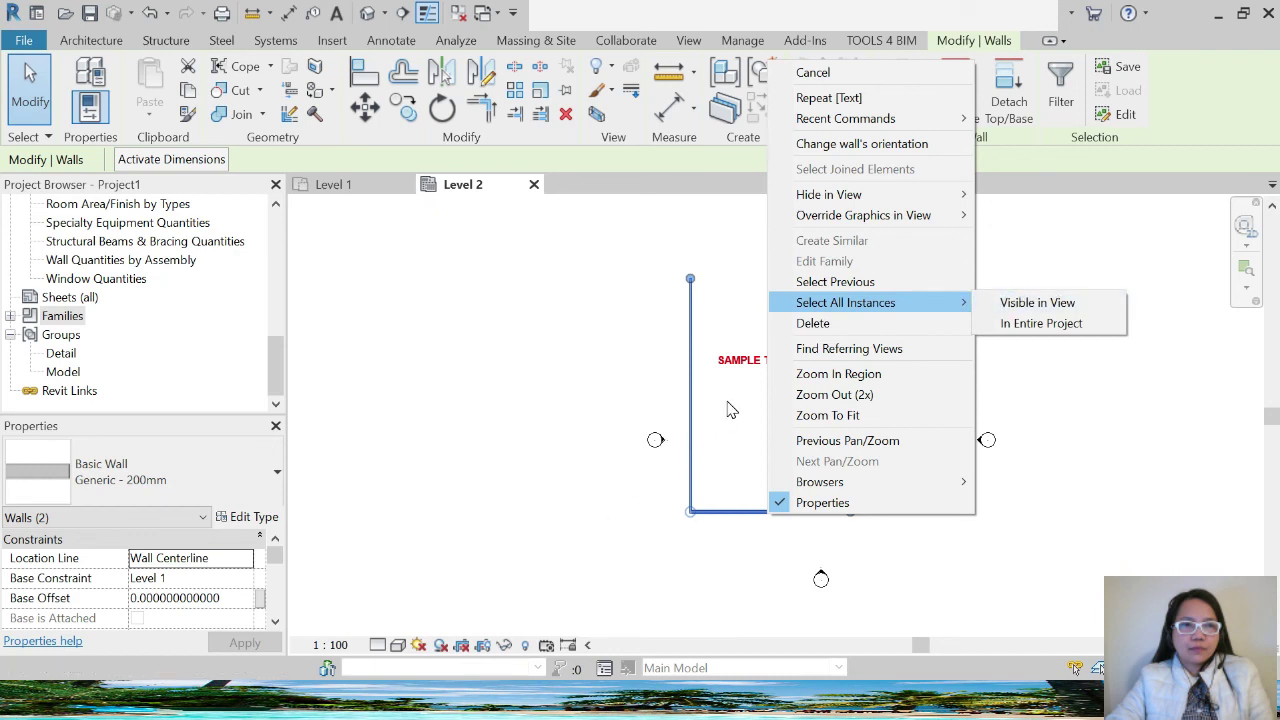
left_click(729, 404)
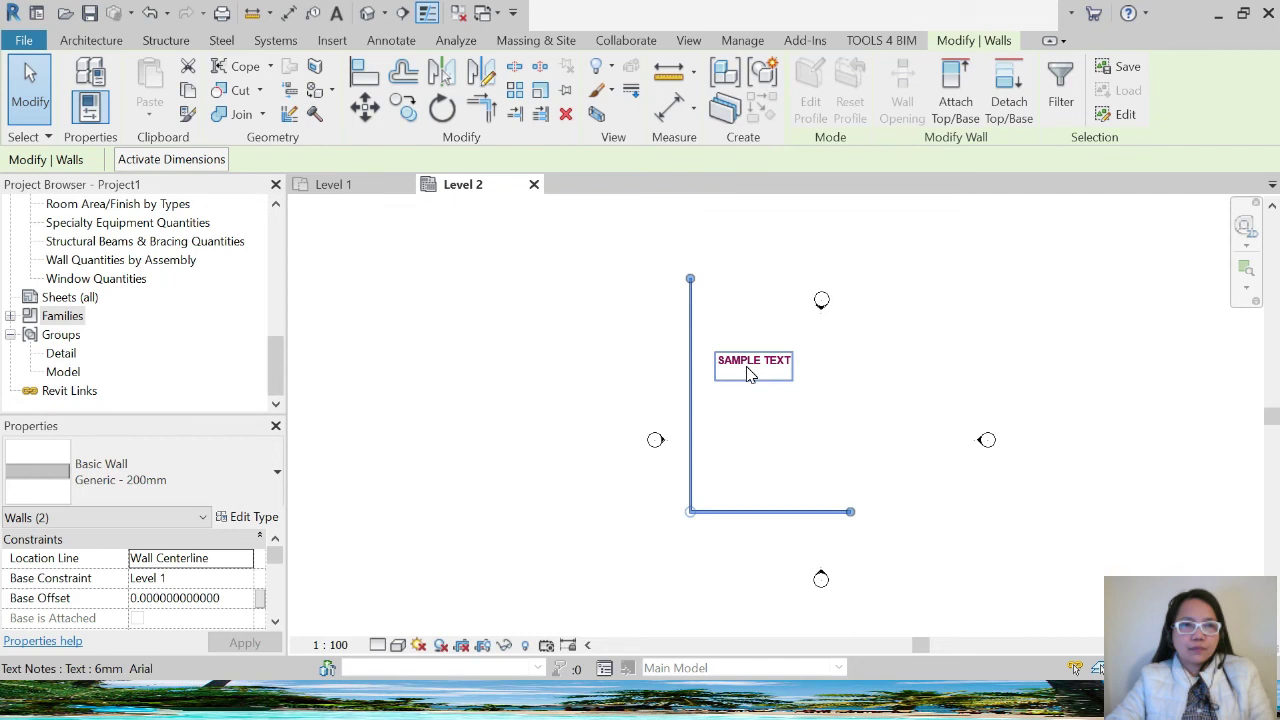
left_click(752, 368, "ctrl")
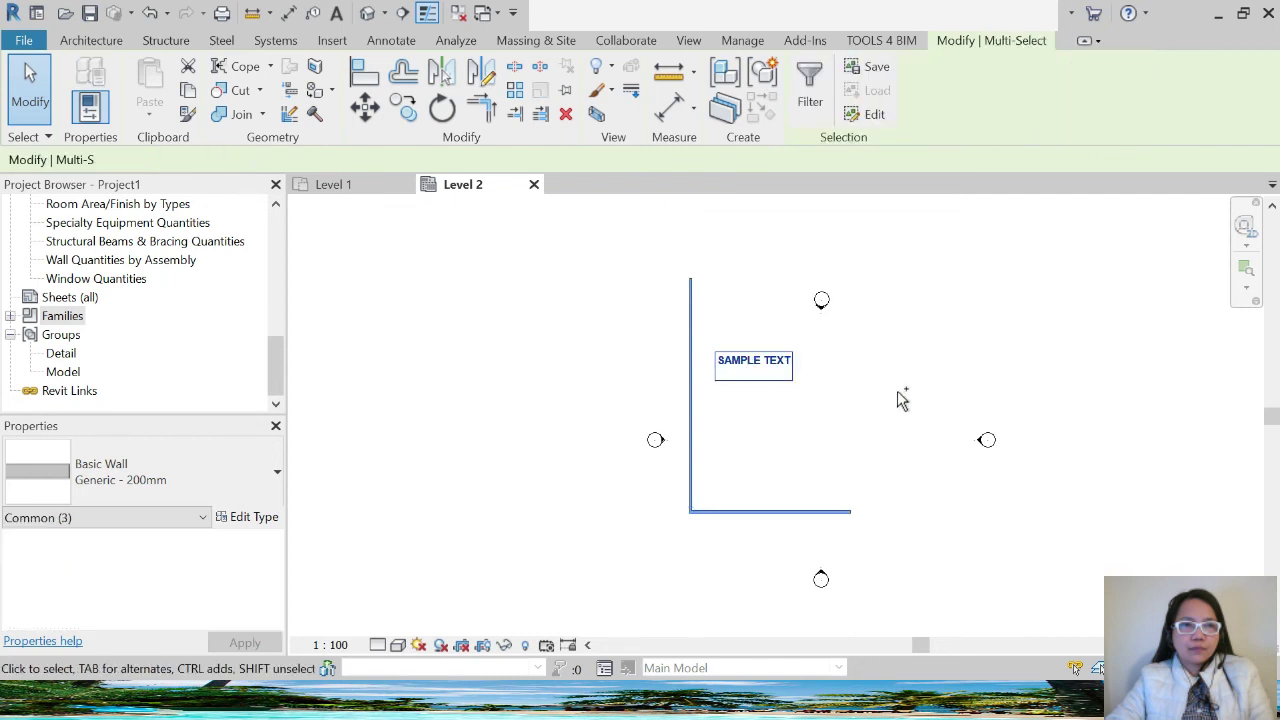
- Create a model group named 'Sample Text and Wall' from the selected walls and text
left_click(768, 72)
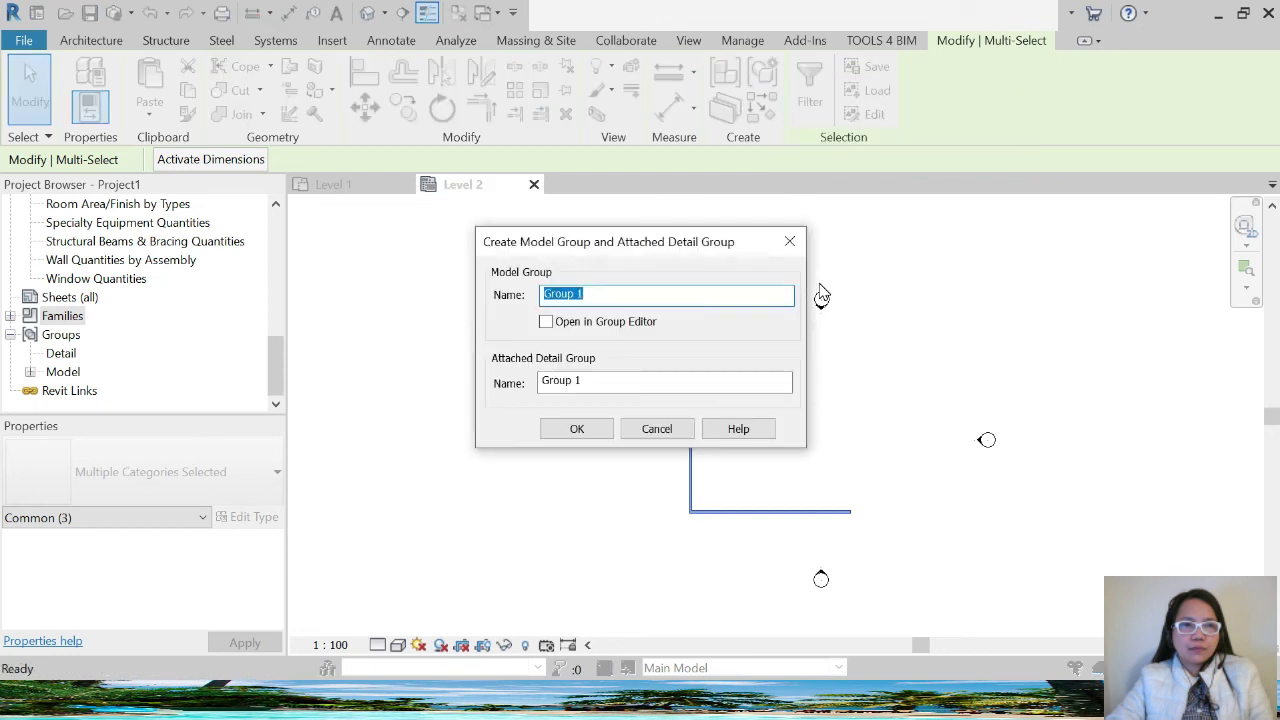
type("s")
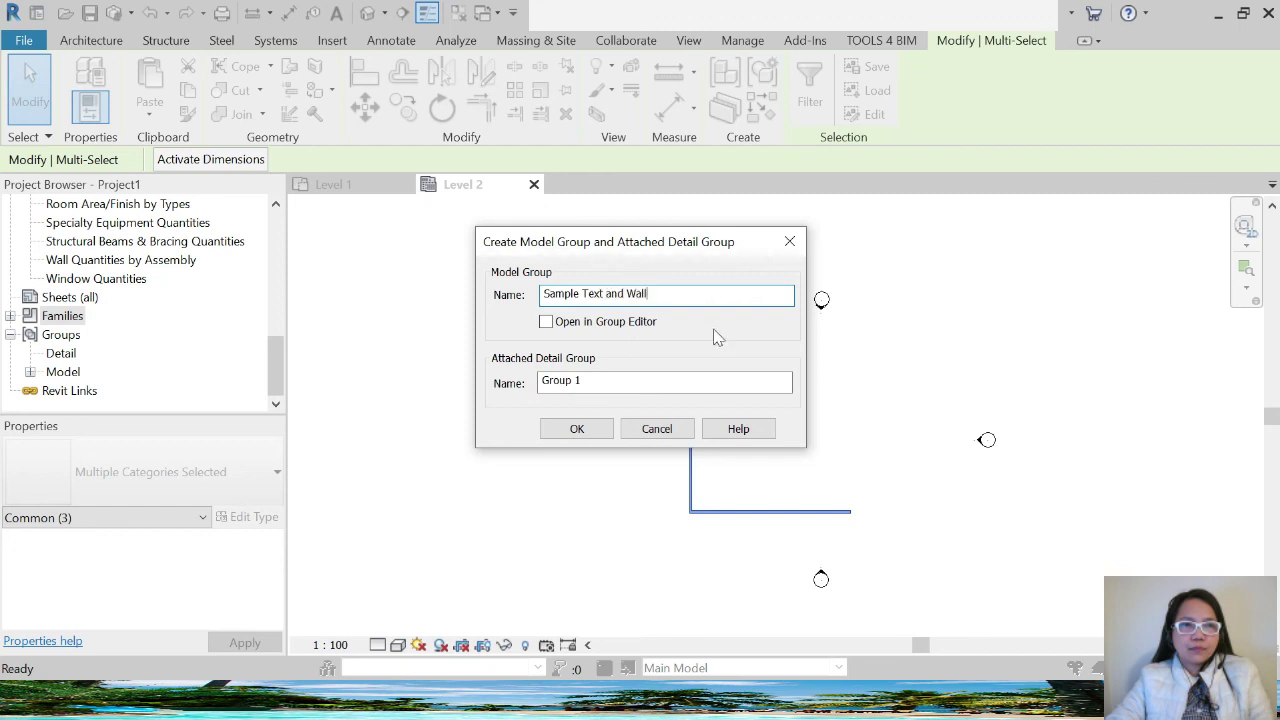
left_click(577, 428)
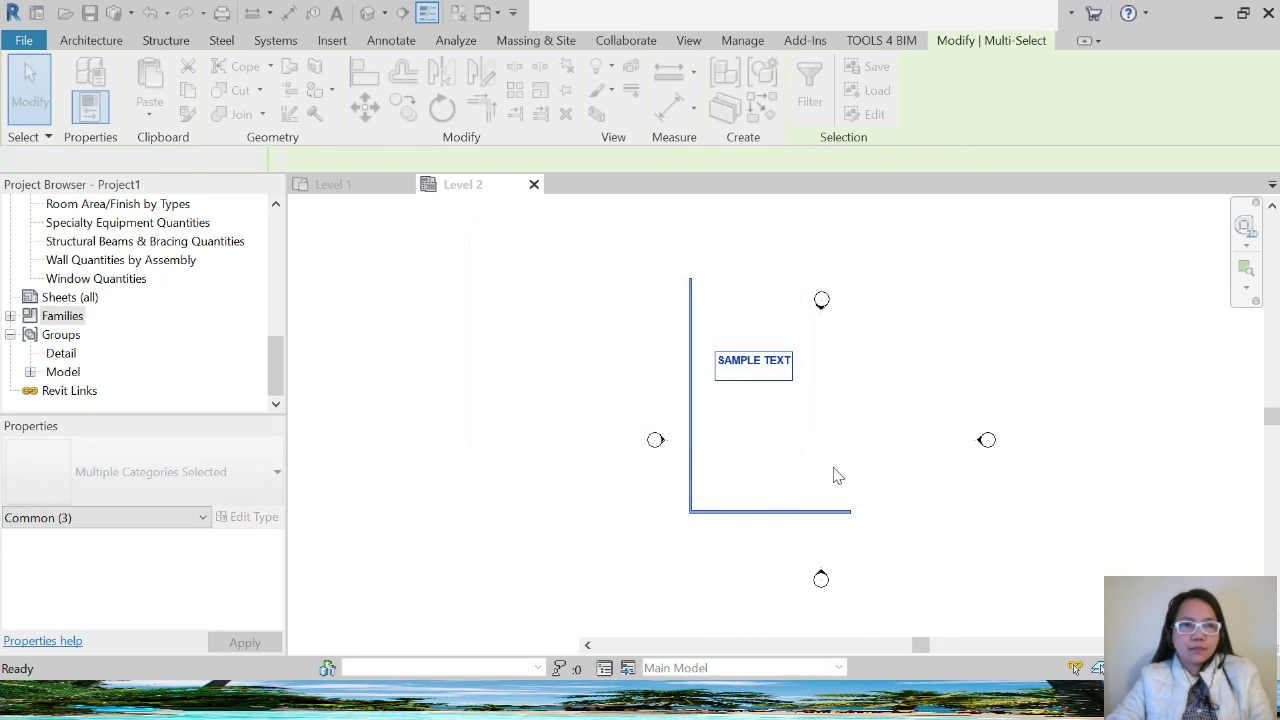
- Select the attached detail group holding the text, then the Sample Text and Wall model group
left_click(860, 408)
left_click(745, 372)
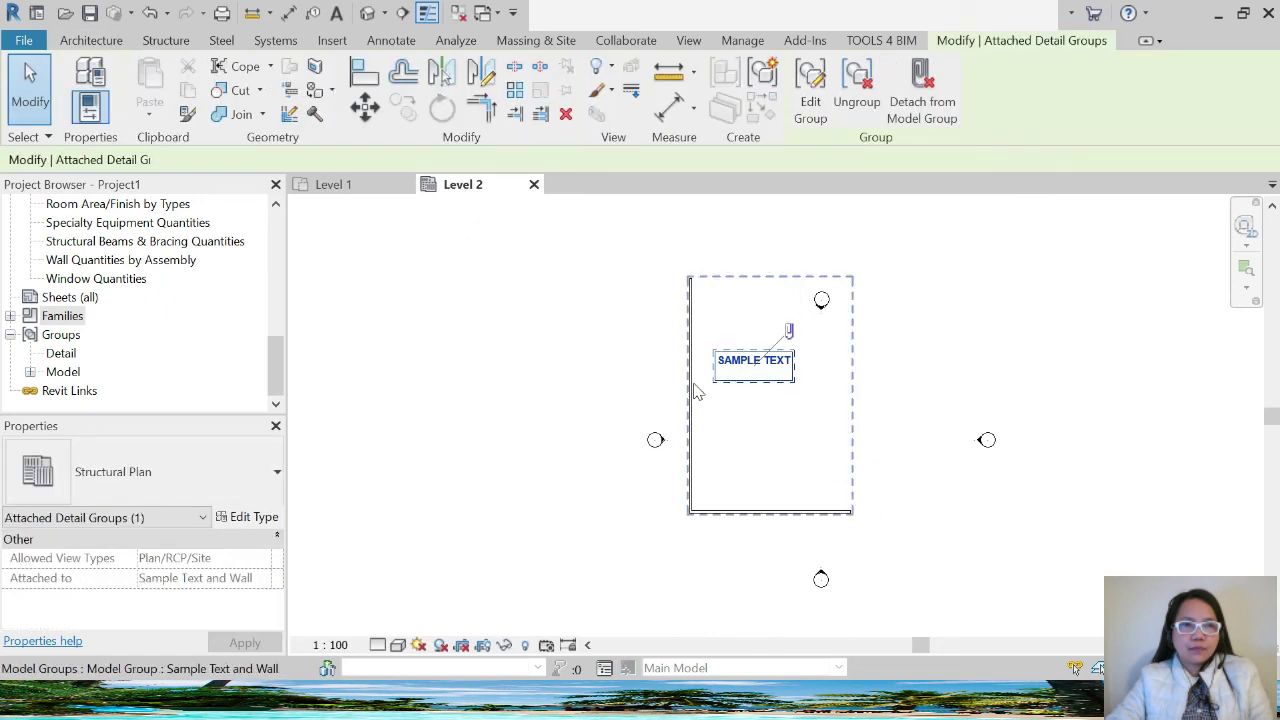
left_click(697, 392)
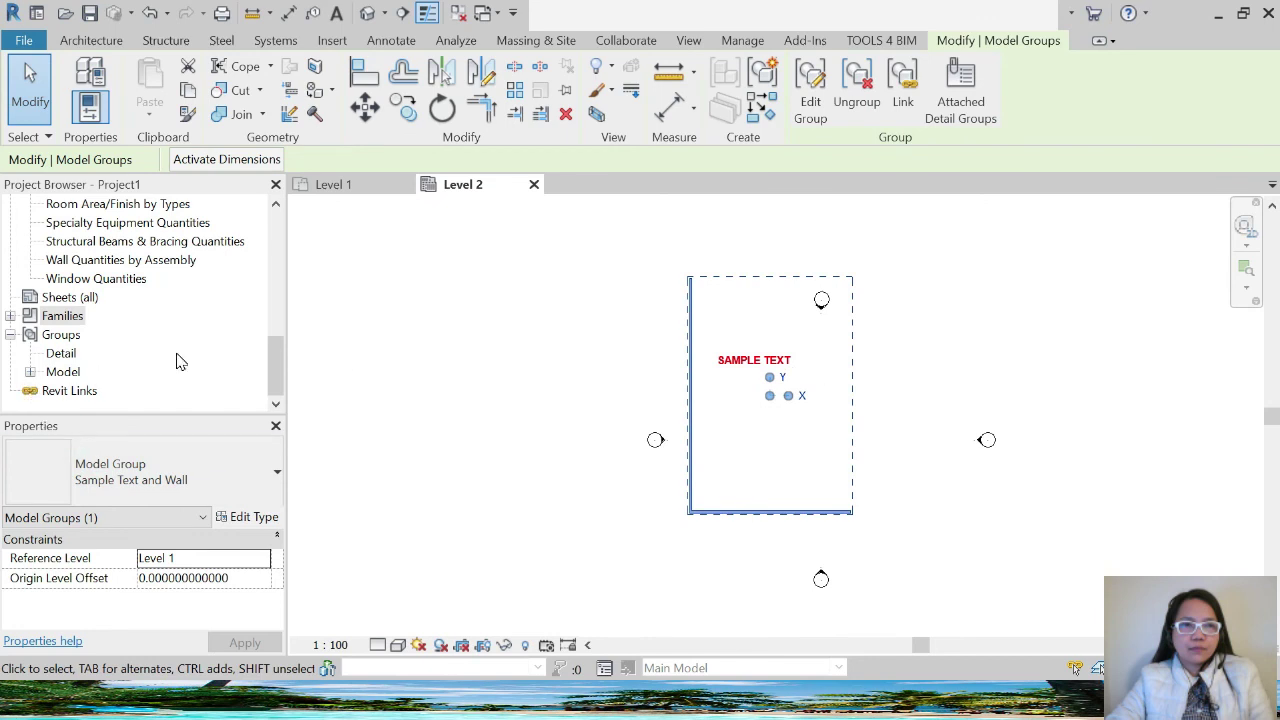
- Locate the Sample Text and Wall entry under Groups > Model in the Project Browser
left_click(31, 373)
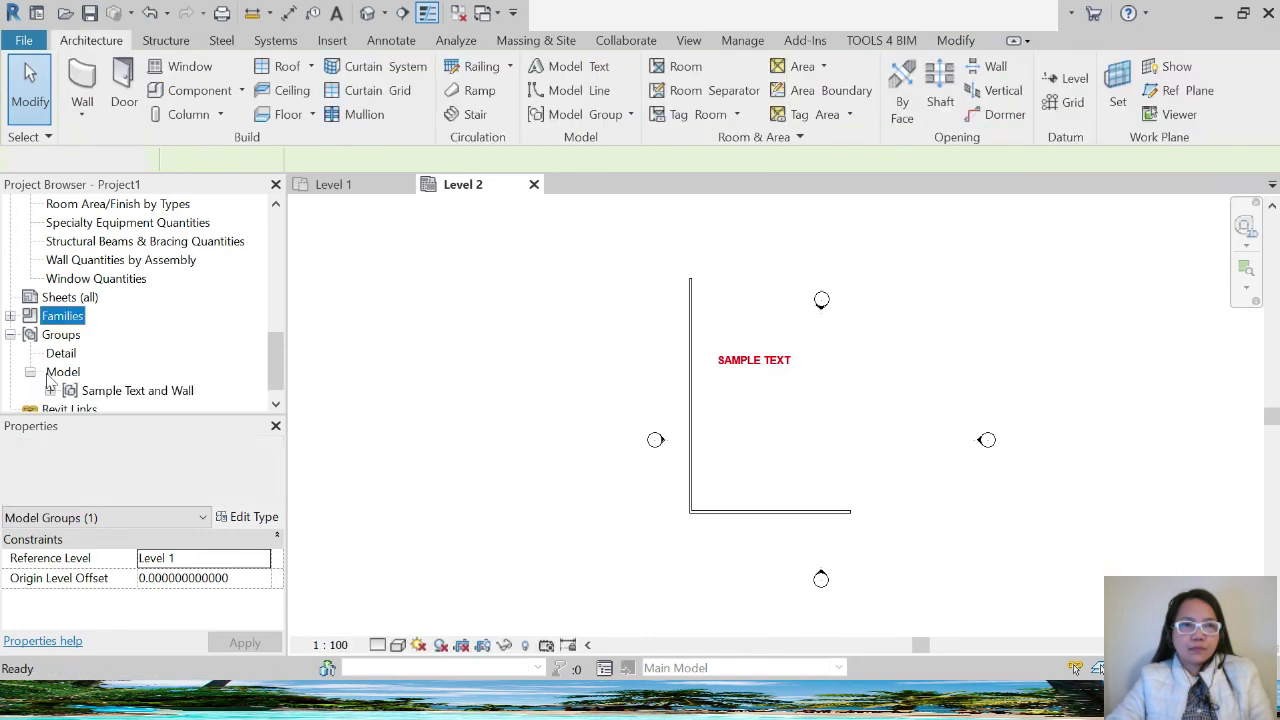
left_click(116, 392)
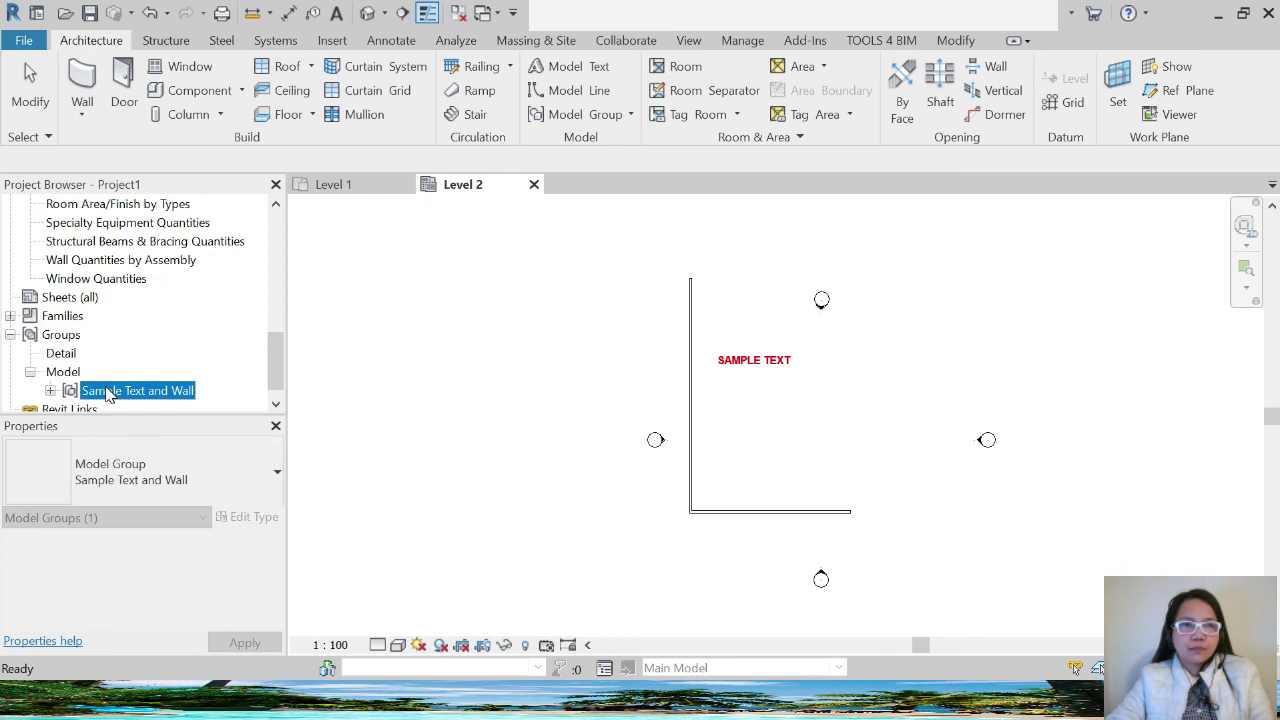
right_click(110, 395)
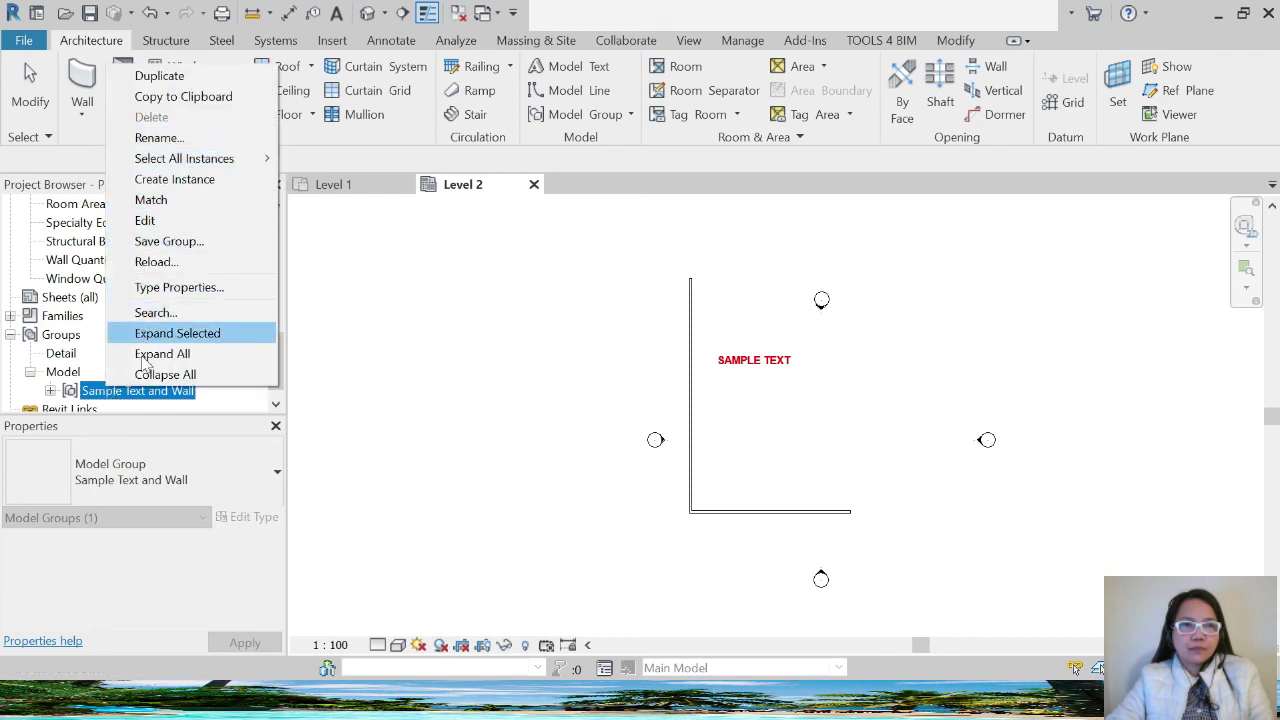
- Select the placed Sample Text and Wall group in the plan and start the Move command
left_click(757, 409)
left_click(690, 362)
right_click(690, 362)
mouse_move(786, 381)
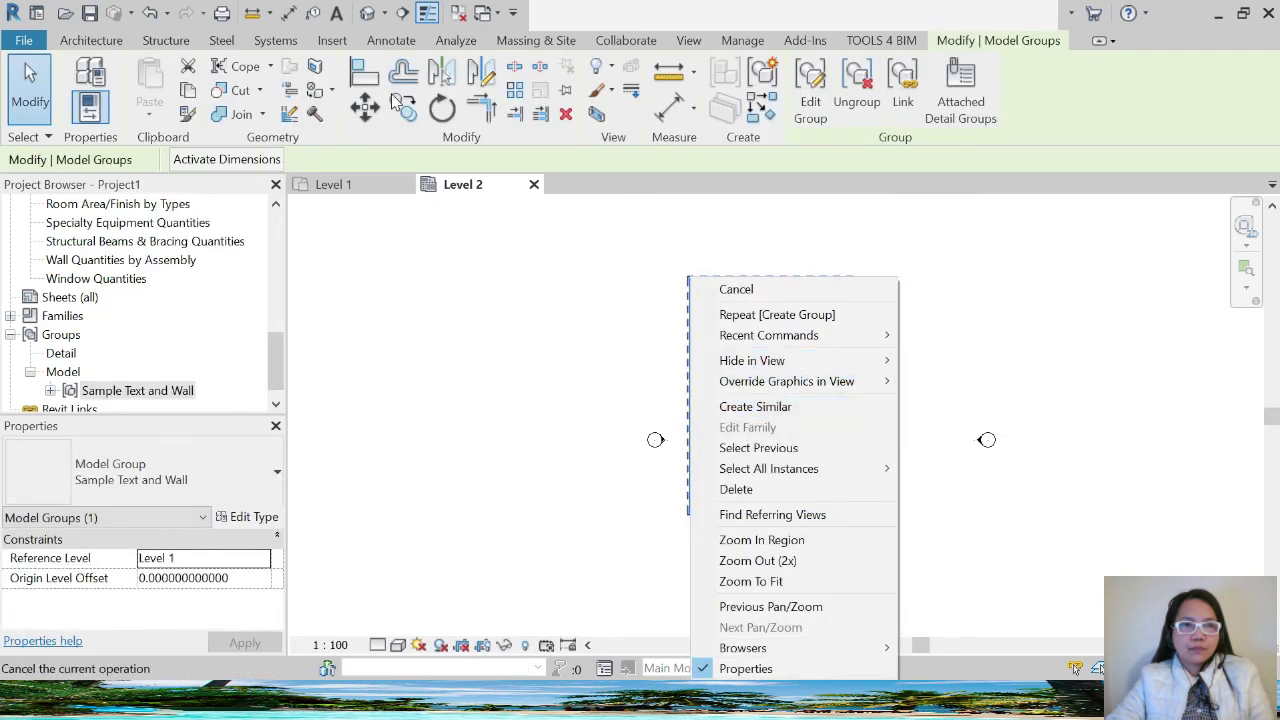
left_click(403, 108)
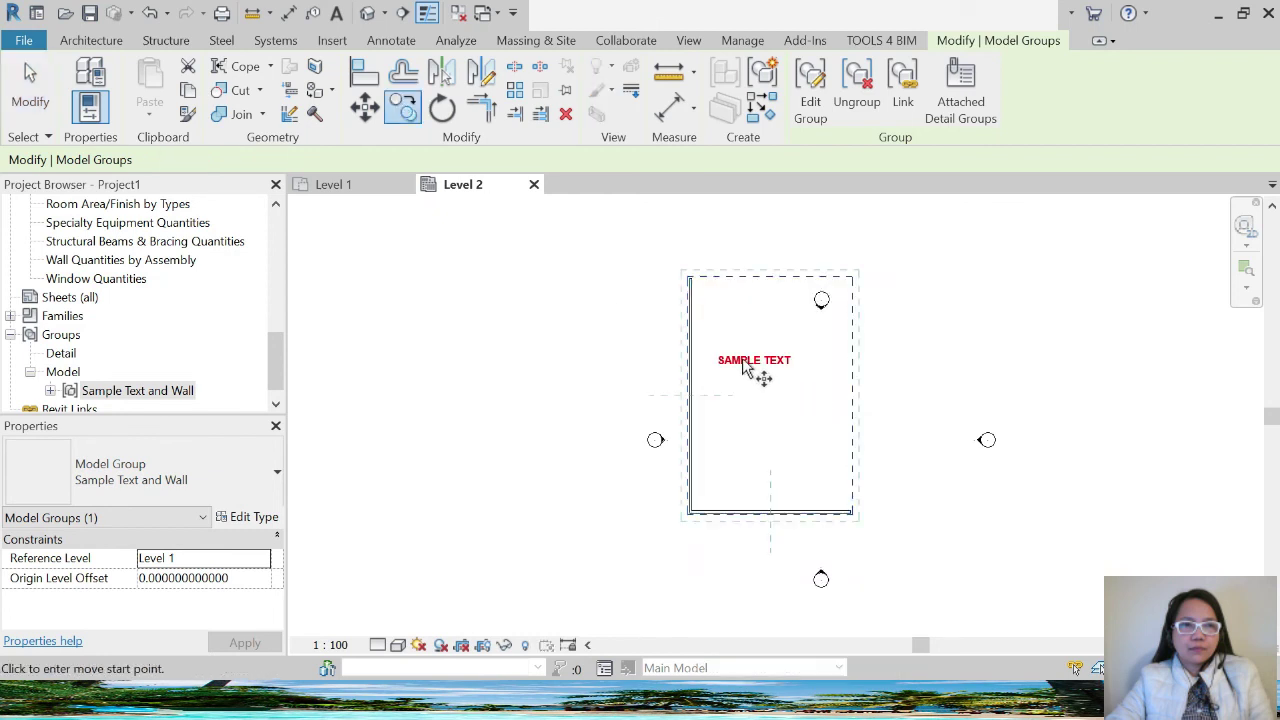